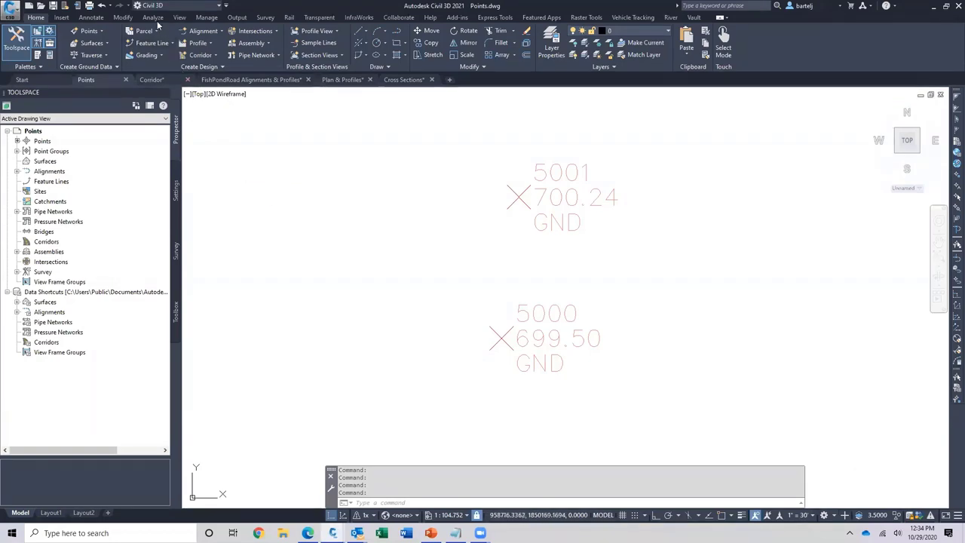
- Show the Analyze ribbon tab's commands, including the Inquiry Tool
click(153, 18)
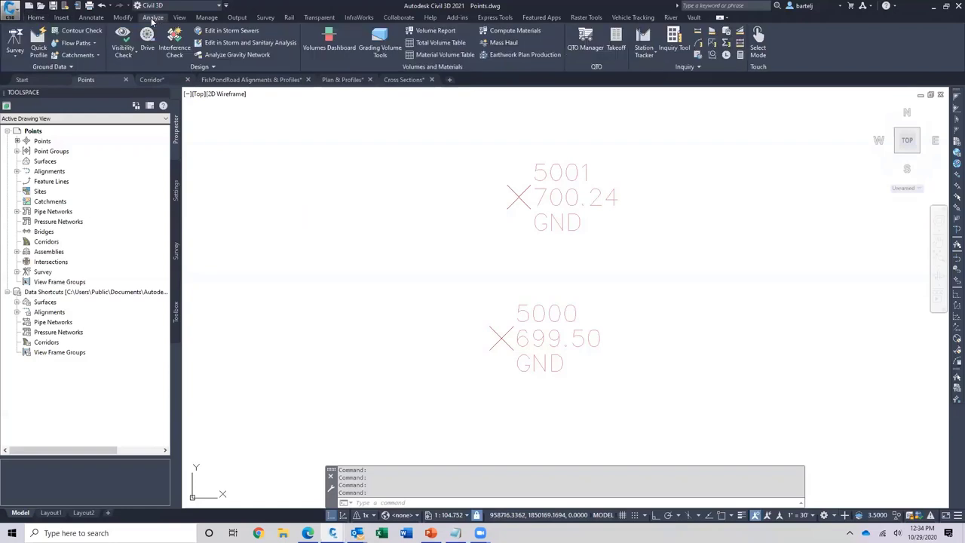
- Open the Inquiry Tool and browse its Surface, Alignment and Profile View inquiry categories, keeping Surface Elevation and Grade at Point
click(673, 49)
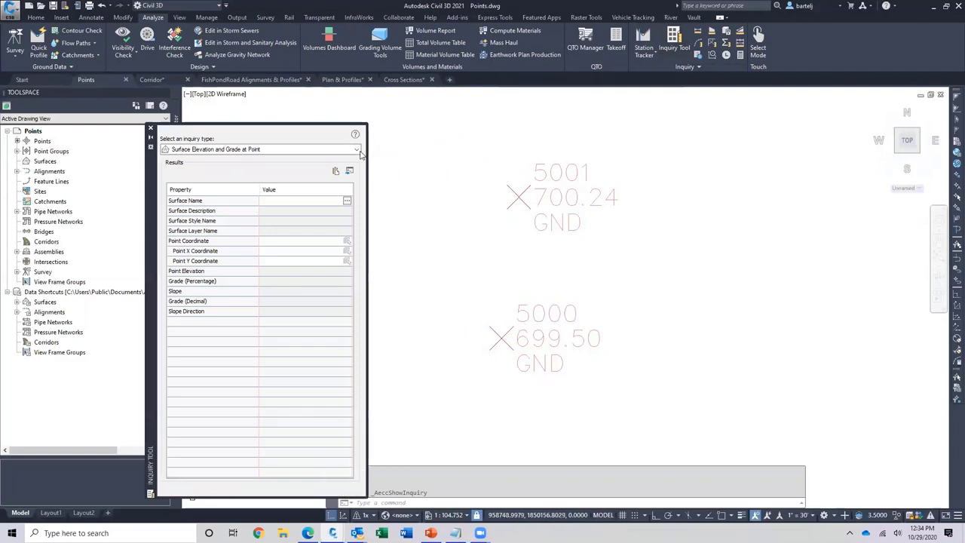
click(293, 149)
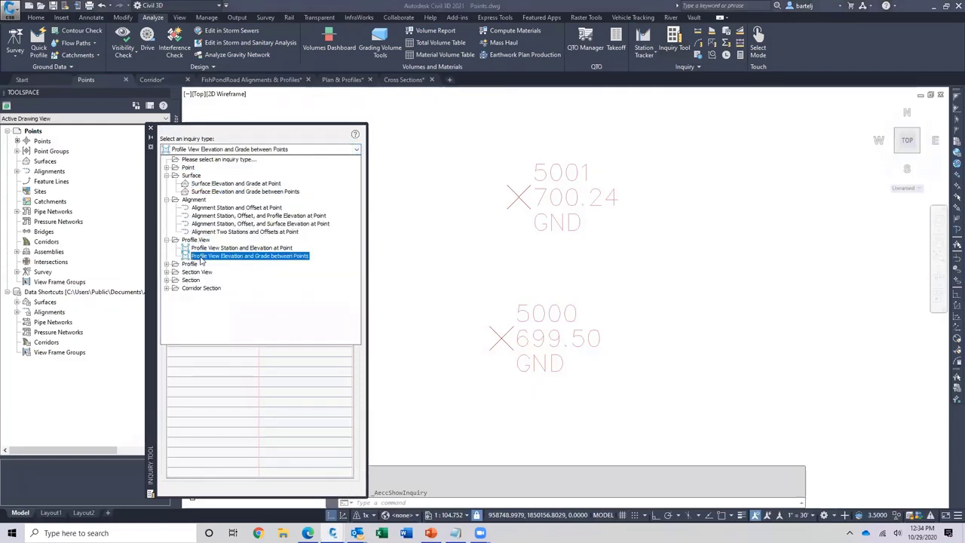
click(167, 175)
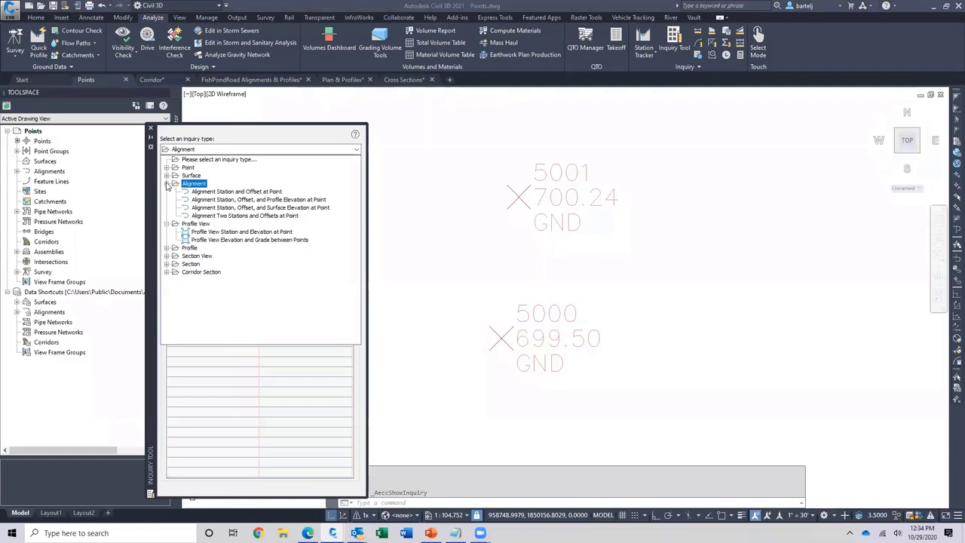
click(166, 183)
click(167, 191)
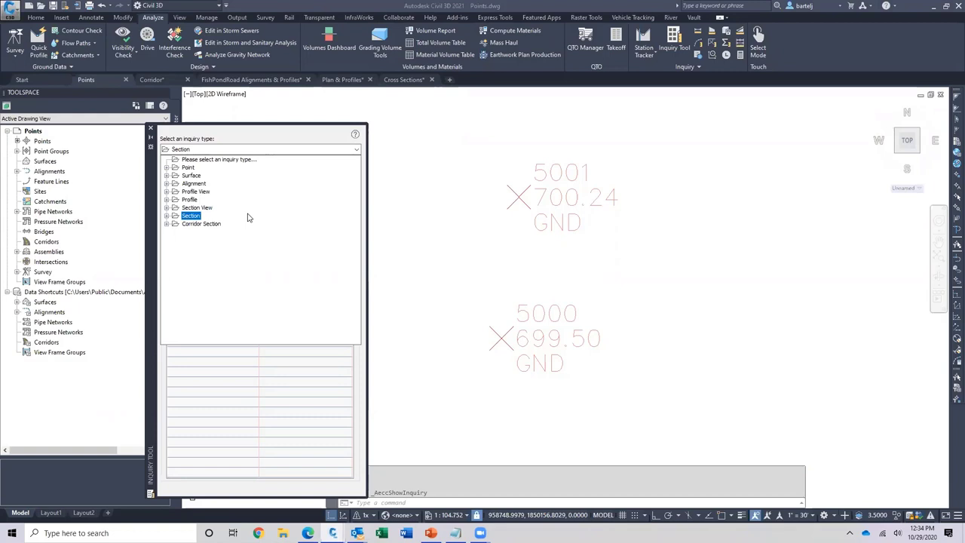
key(Up)
key(Up)
key(Up)
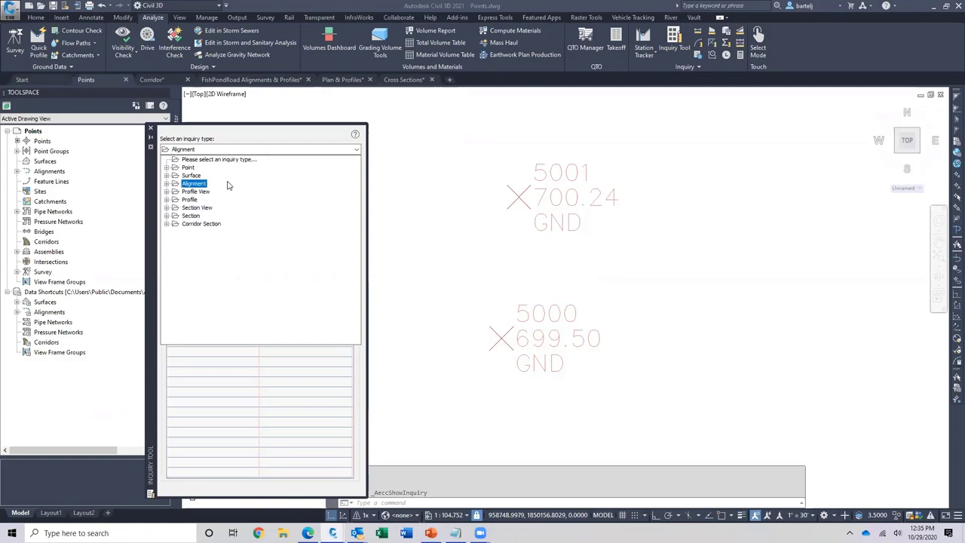
key(Down)
key(Down)
key(Down)
key(Down)
key(Down)
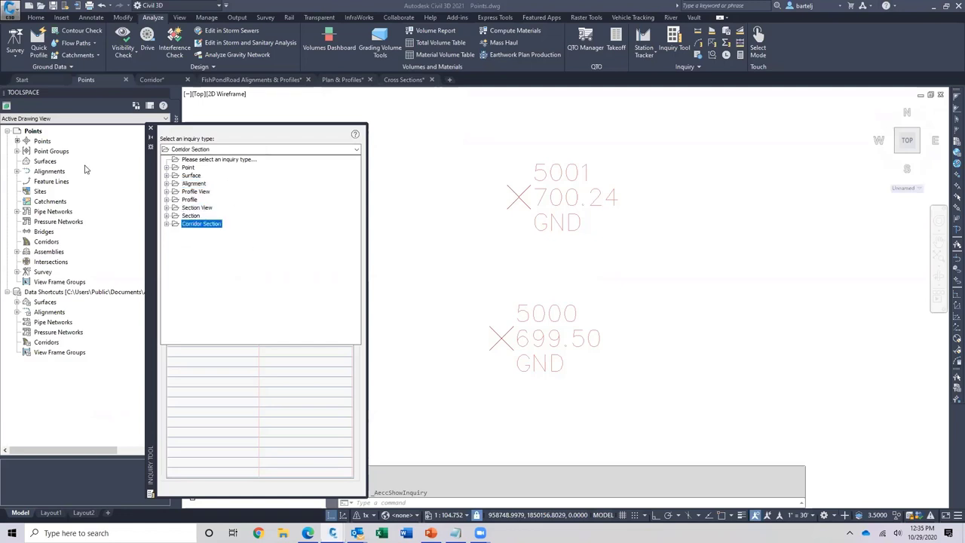
key(Escape)
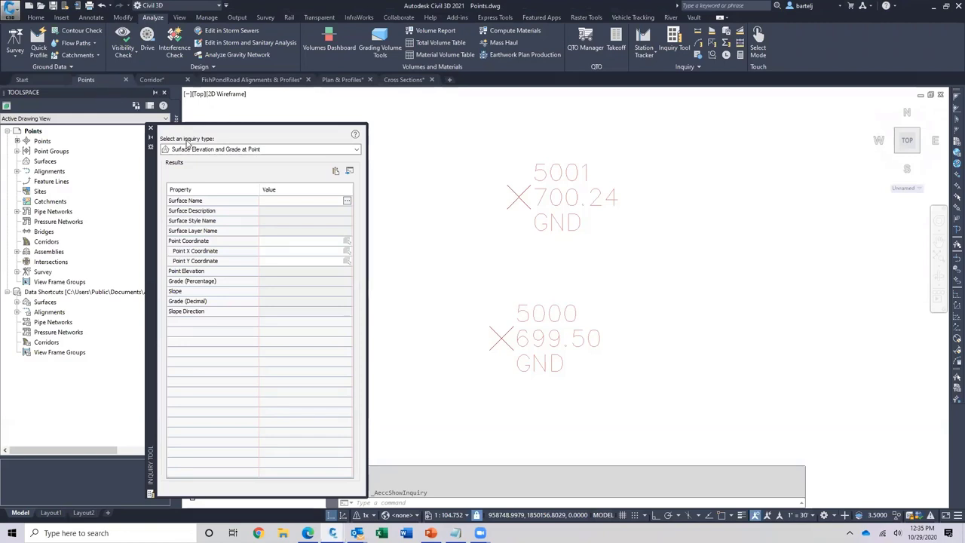
double_click(45, 92)
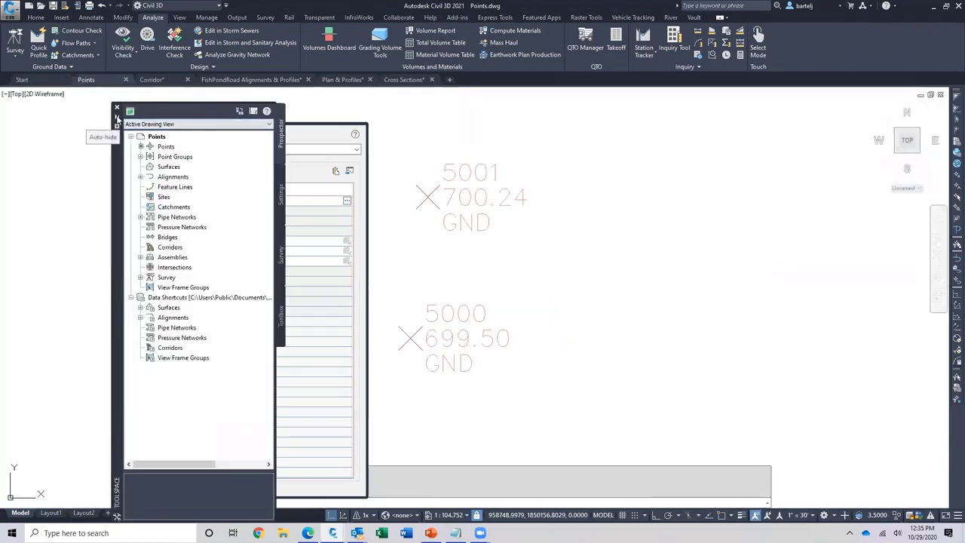
- Anchor the Toolspace left on auto-hide and dock the Inquiry Tool palette in its place
click(117, 116)
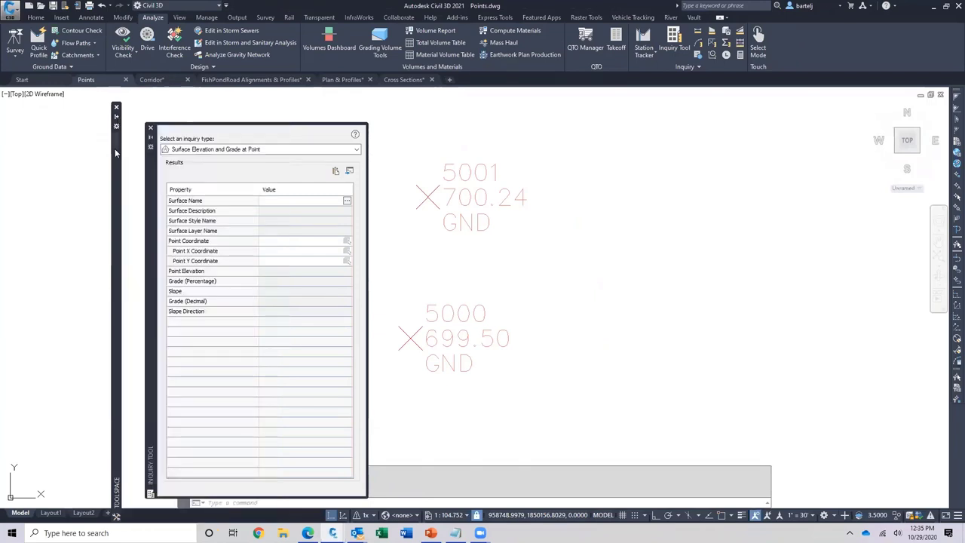
right_click(115, 153)
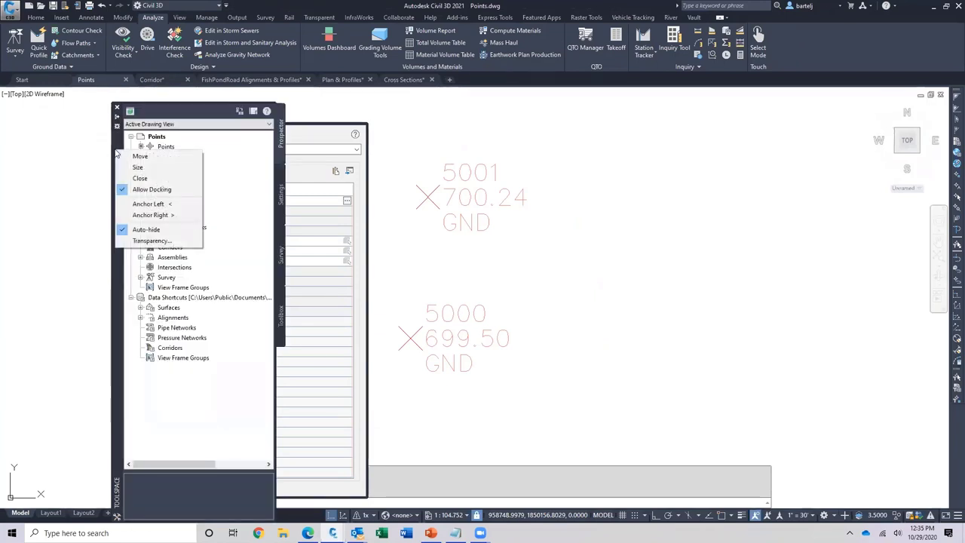
click(141, 204)
drag(139, 190, 14, 168)
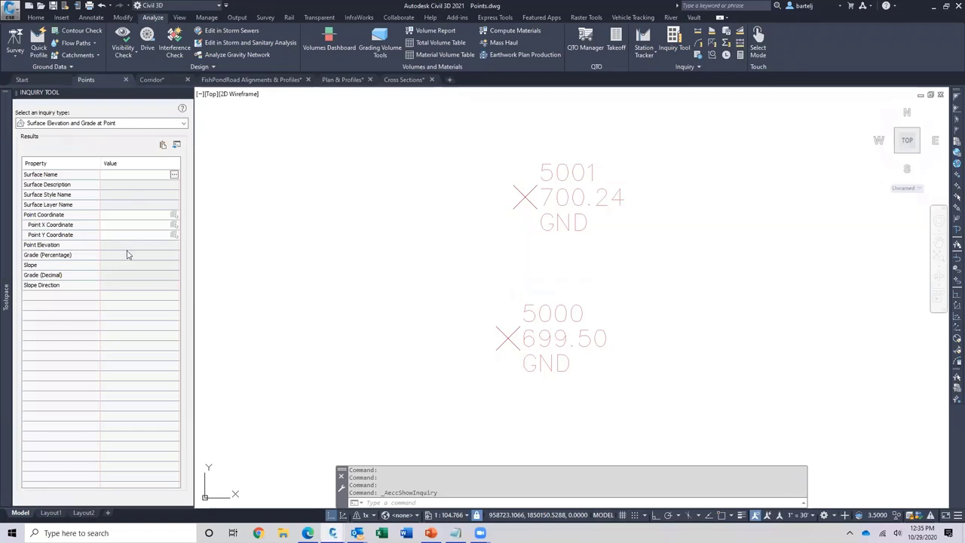
- Browse the inquiry types, expanding Point to see Point Inverse, then return to Surface Elevation and Grade at Point
click(182, 123)
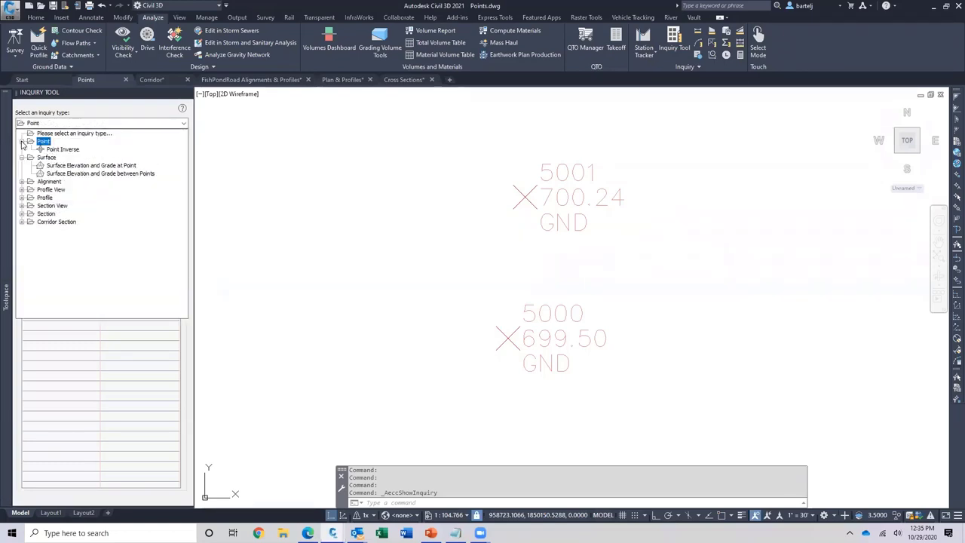
click(22, 141)
click(62, 150)
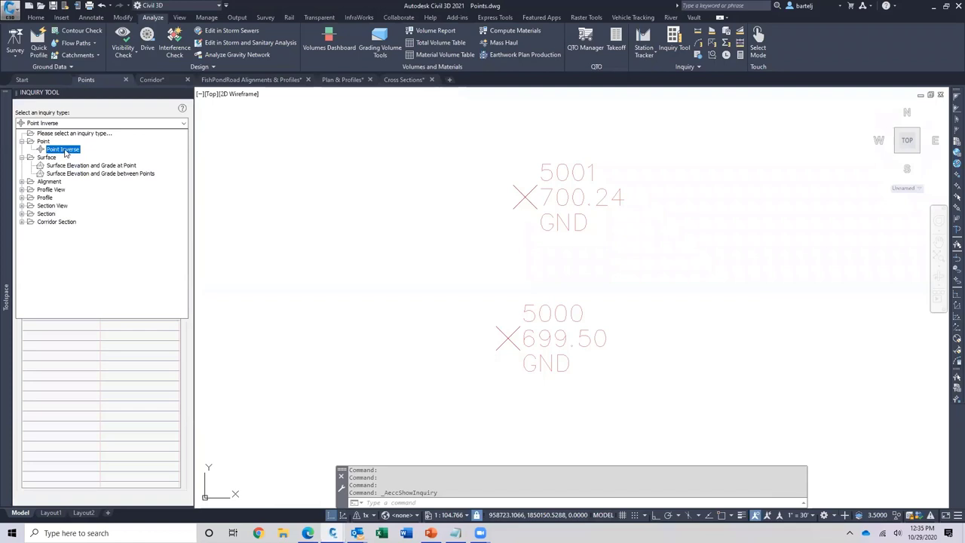
key(a)
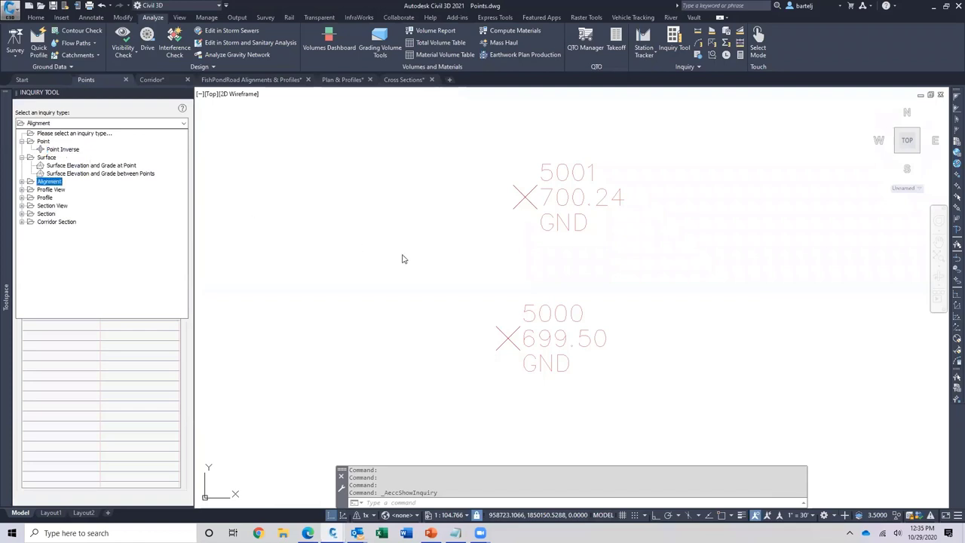
key(Up)
key(Up)
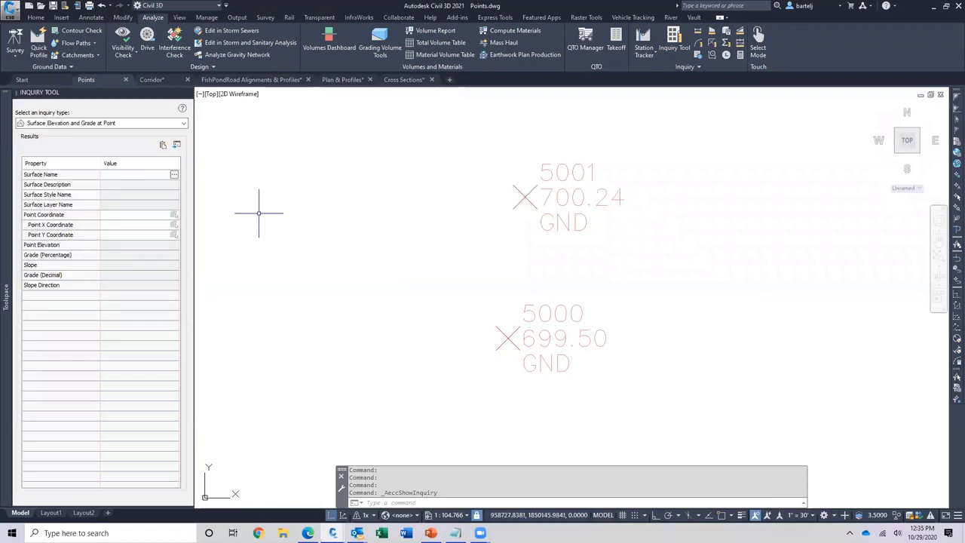
- Zoom and pan along the point column until points 5000 to 5003 are readable
scroll(379, 209, down, 5)
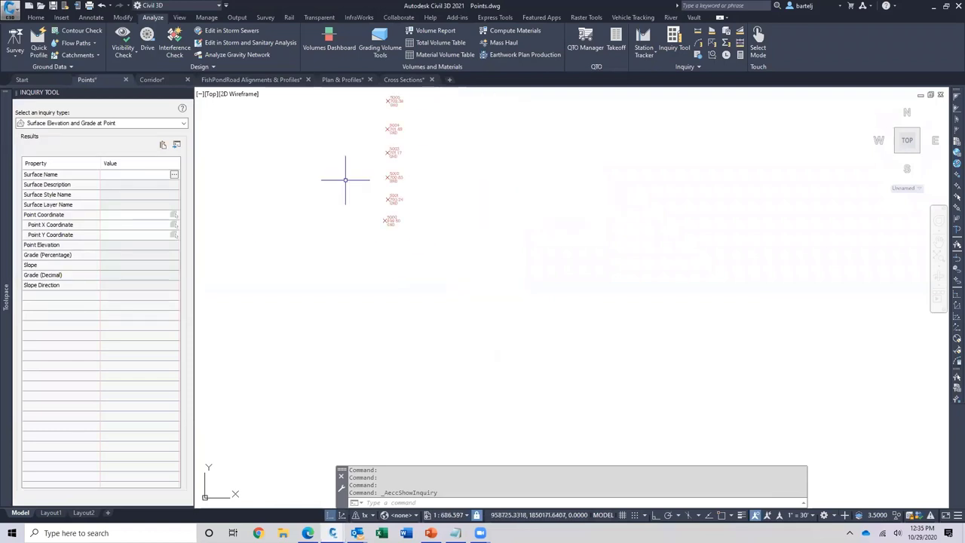
scroll(345, 179, down, 1)
middle_drag(345, 179, 480, 301)
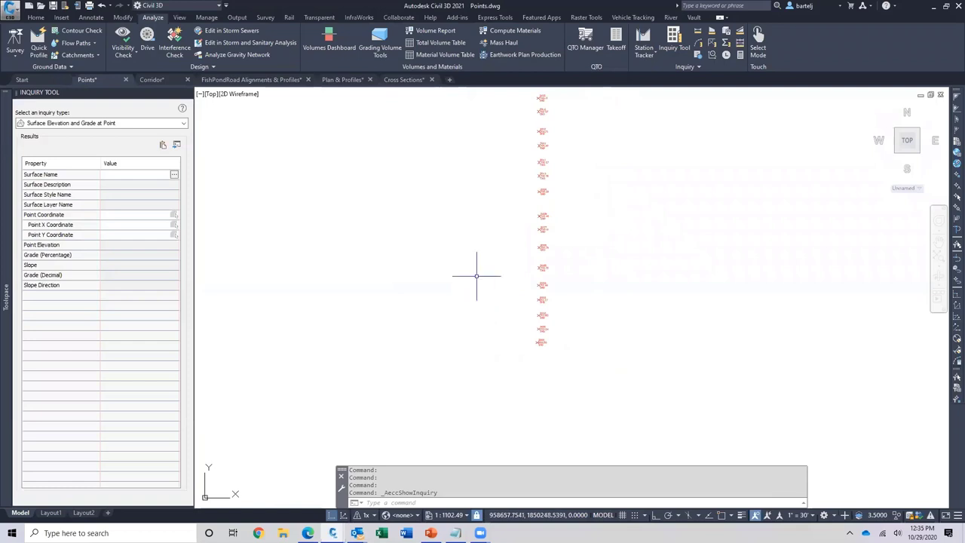
scroll(409, 206, down, 3)
mouse_move(409, 206)
middle_down()
mouse_move(595, 379)
mouse_move(573, 354)
mouse_move(538, 262)
mouse_move(476, 166)
middle_up()
scroll(549, 324, up, 3)
scroll(600, 345, up, 4)
middle_drag(587, 354, 544, 241)
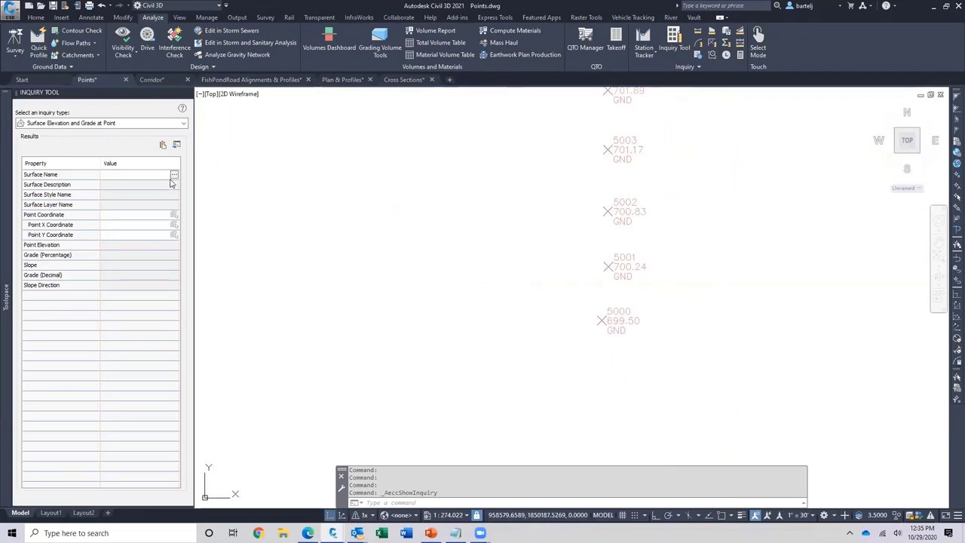
- Run a Point Inverse from point 5000 to 5200, giving N33° 34' 00"W and 3590.7738
click(177, 124)
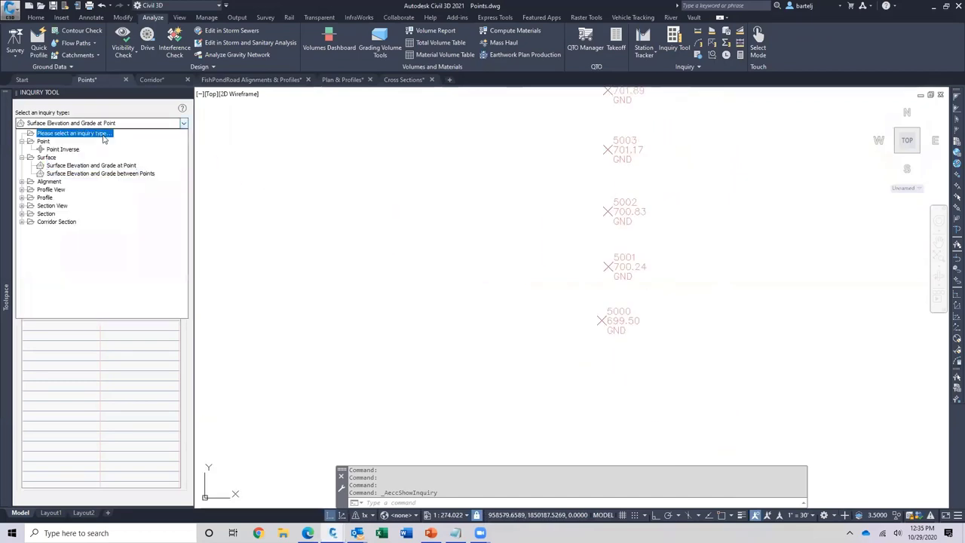
click(62, 149)
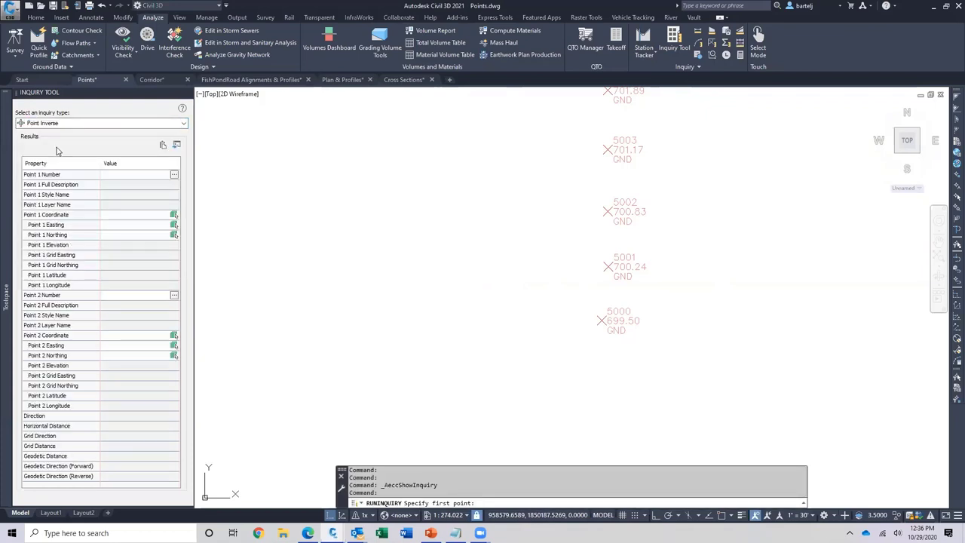
click(114, 174)
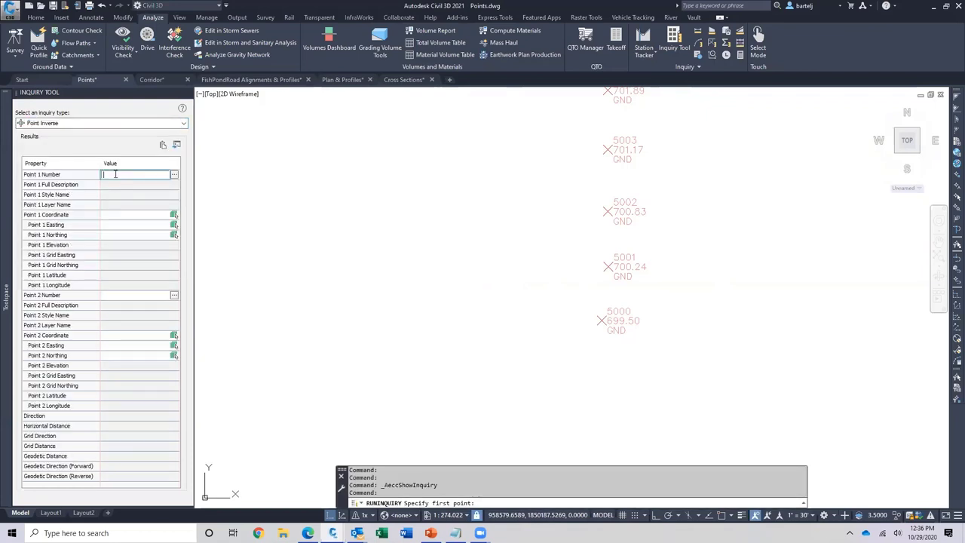
text(5000)
key(Return)
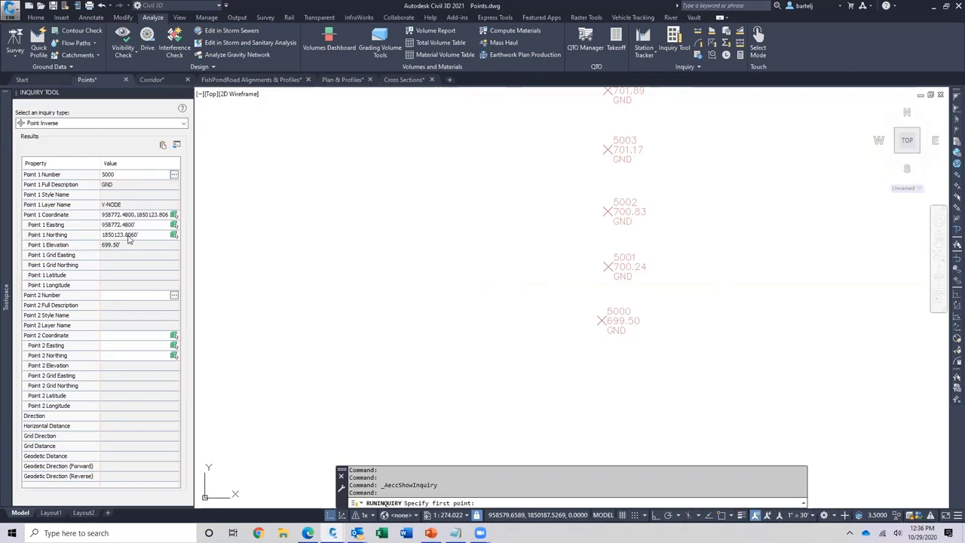
click(116, 294)
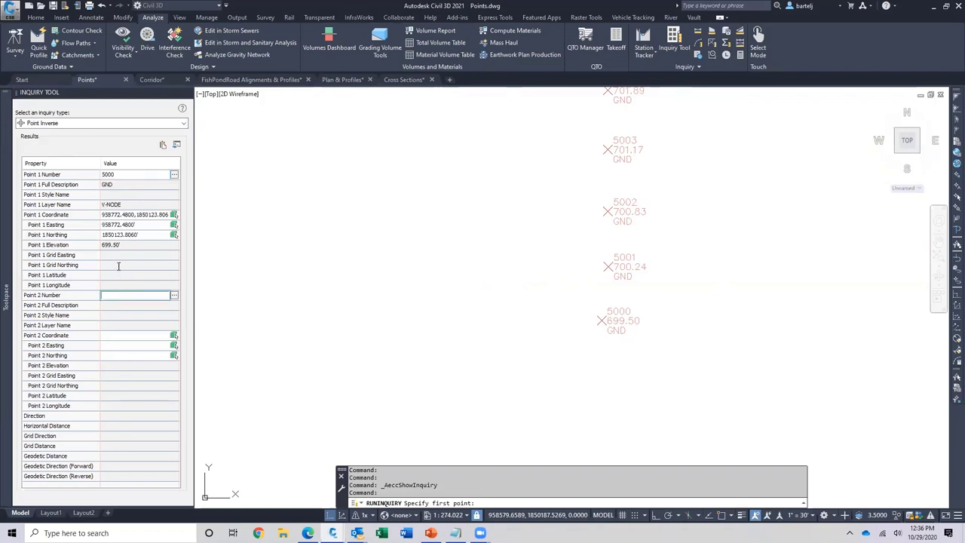
text(5200)
key(Return)
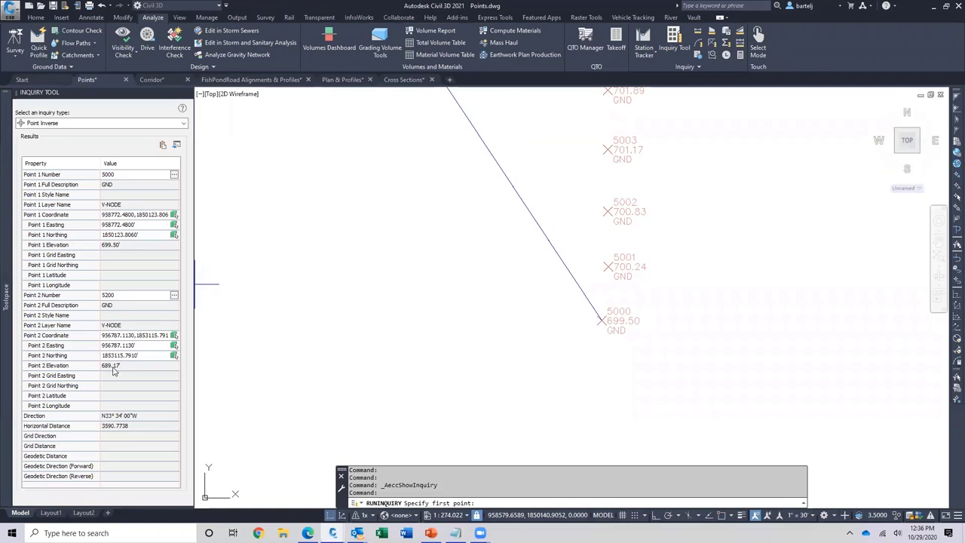
- Pick point 5042 in the drawing as Point 1, giving N50° 14' 43"W and 2593.2738 to 5200
scroll(327, 237, down, 1)
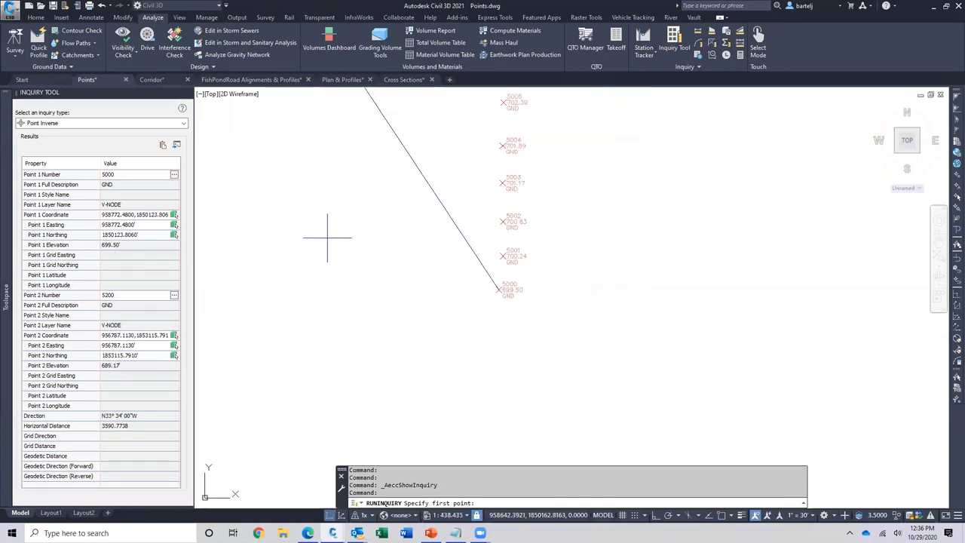
scroll(434, 272, down, 3)
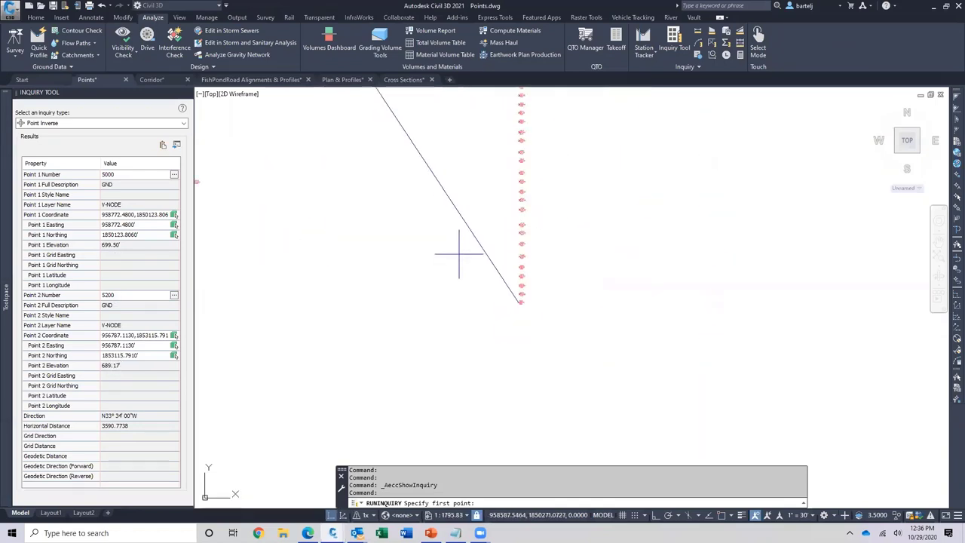
scroll(355, 176, down, 3)
scroll(457, 317, up, 2)
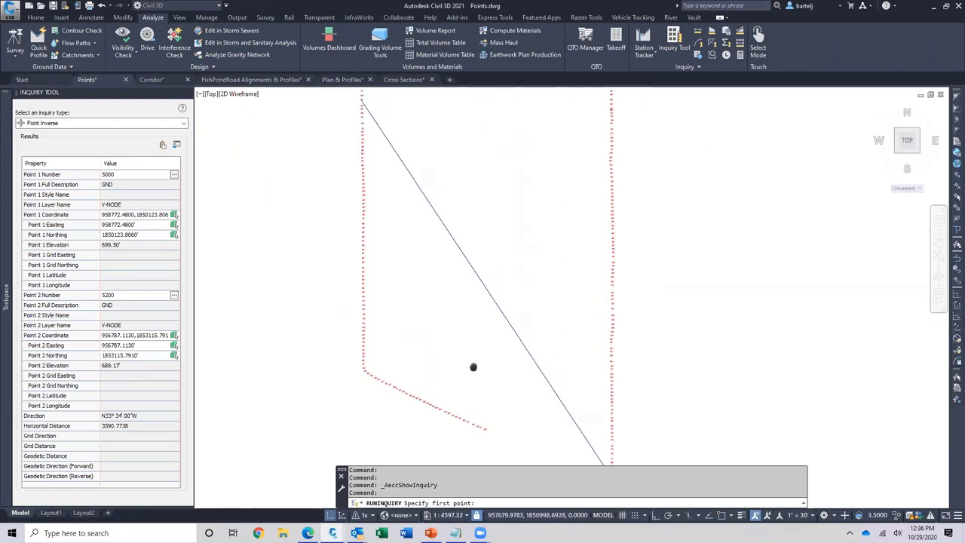
scroll(422, 335, down, 2)
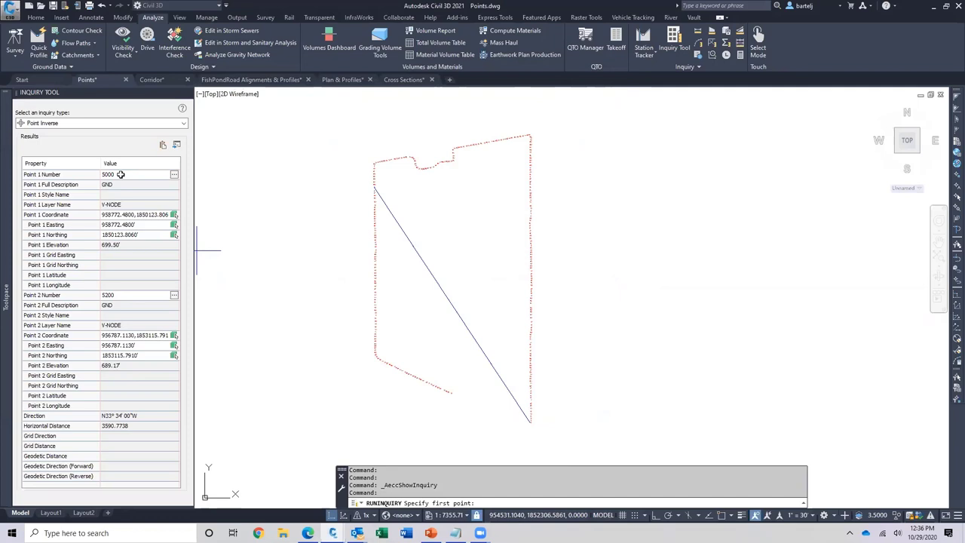
click(174, 176)
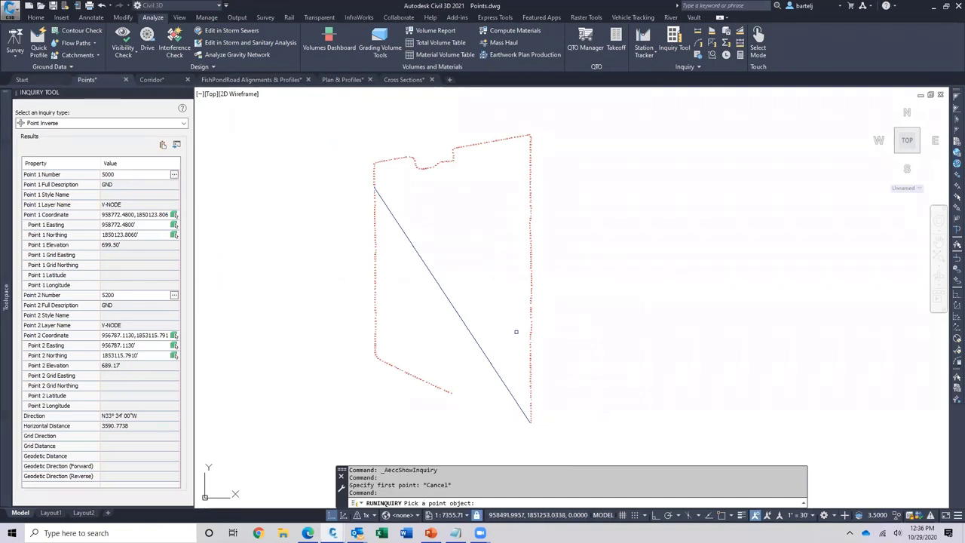
scroll(538, 323, up, 10)
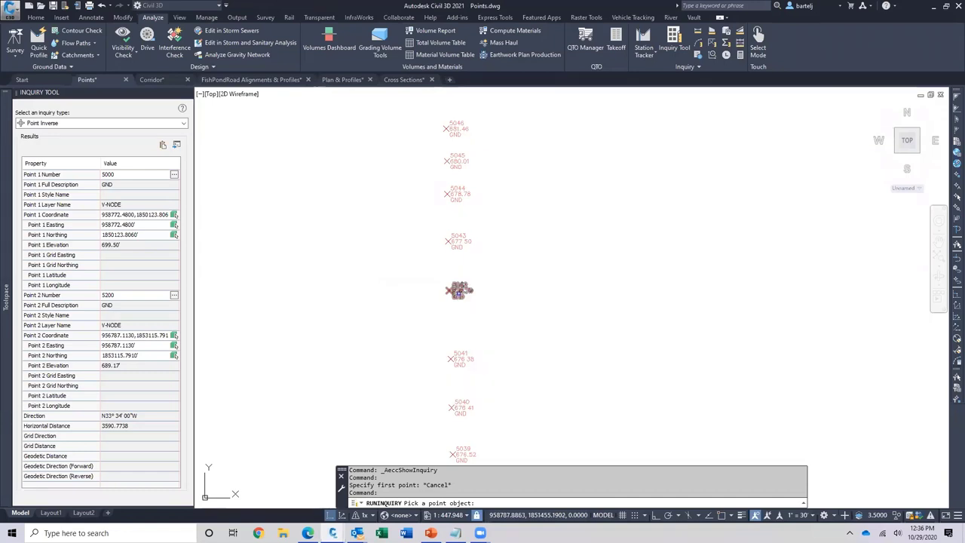
click(458, 290)
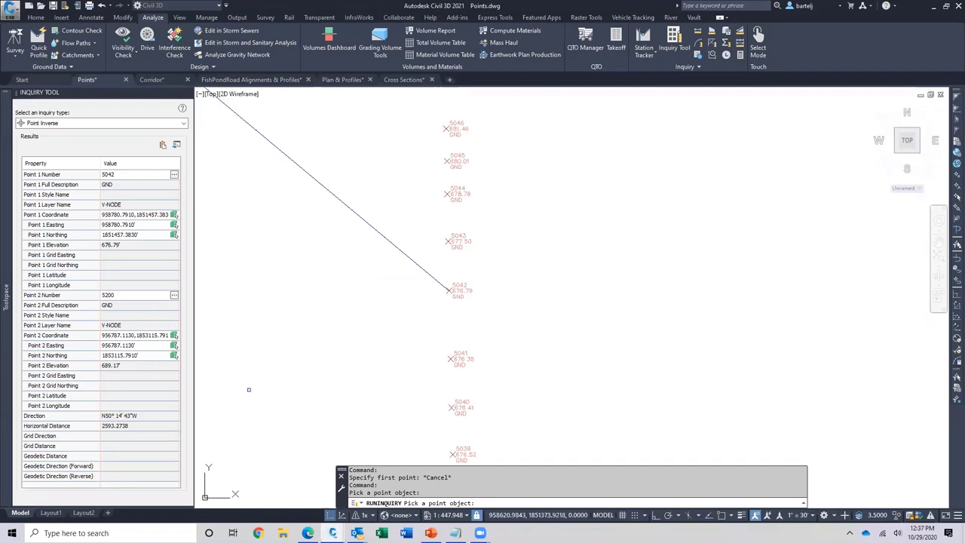
middle_drag(267, 286, 439, 309)
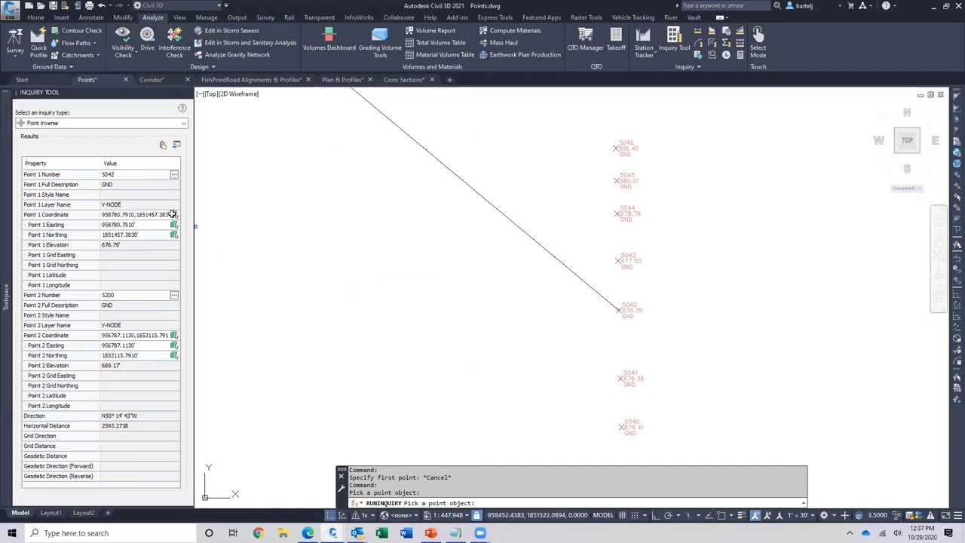
click(174, 215)
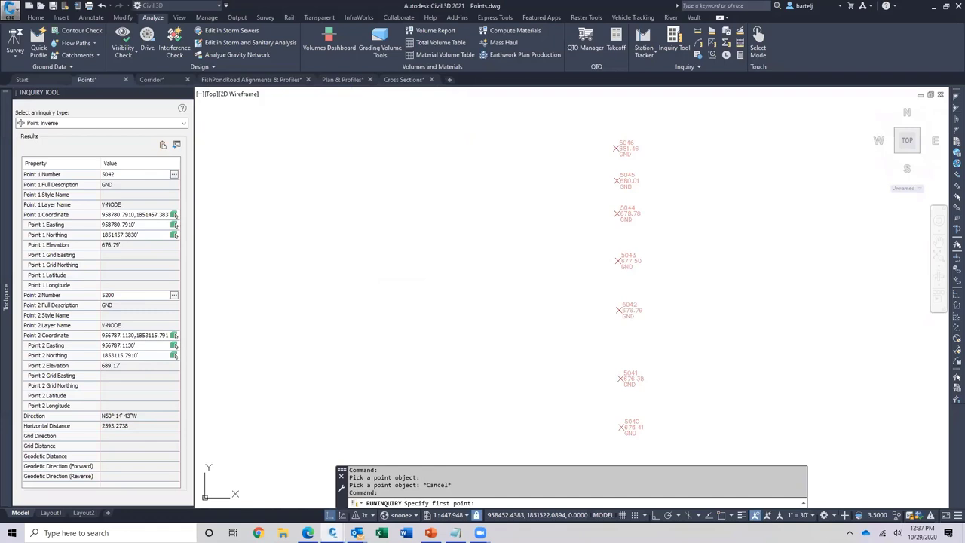
- Pick a free location as the first point, zooming out to show the site boundary
click(414, 297)
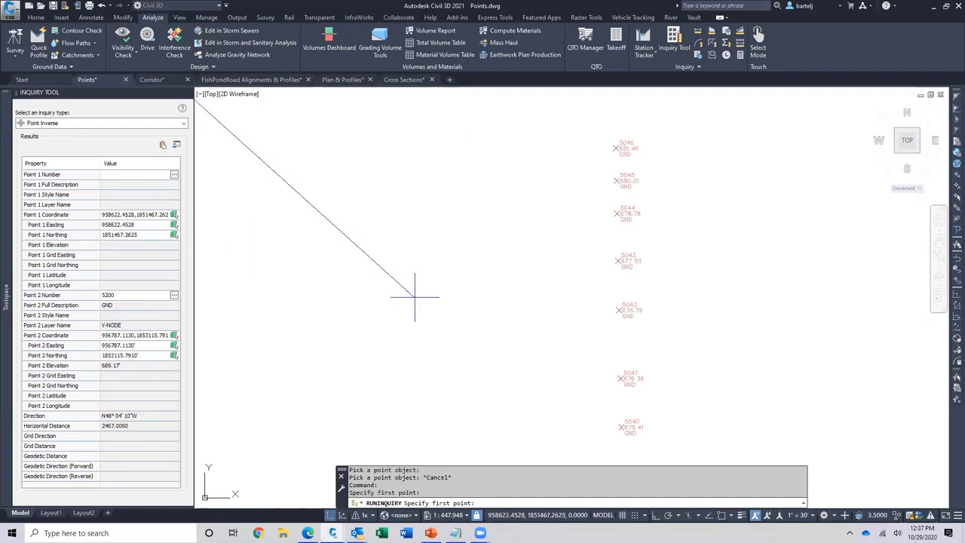
scroll(413, 297, down, 12)
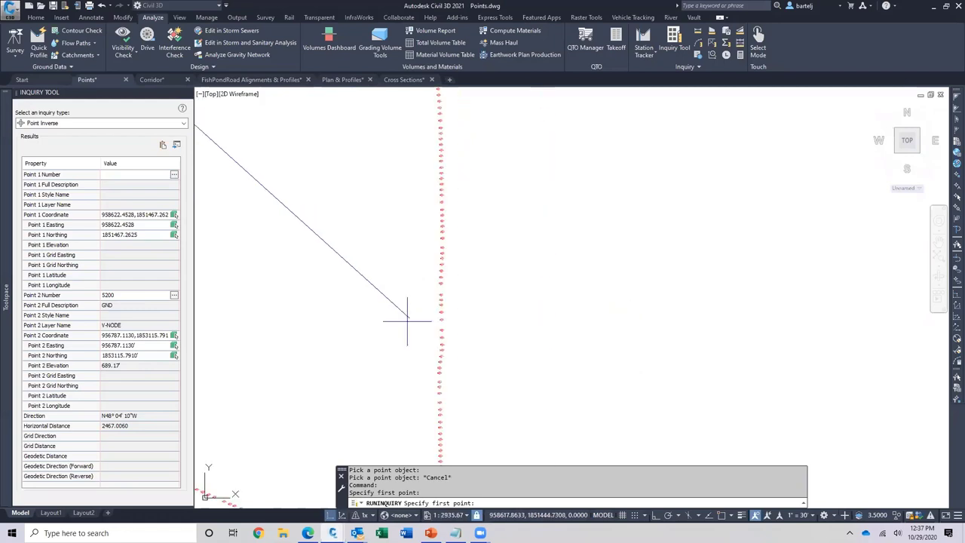
mouse_move(339, 252)
middle_down()
mouse_move(327, 218)
mouse_move(440, 228)
middle_up()
click(430, 276)
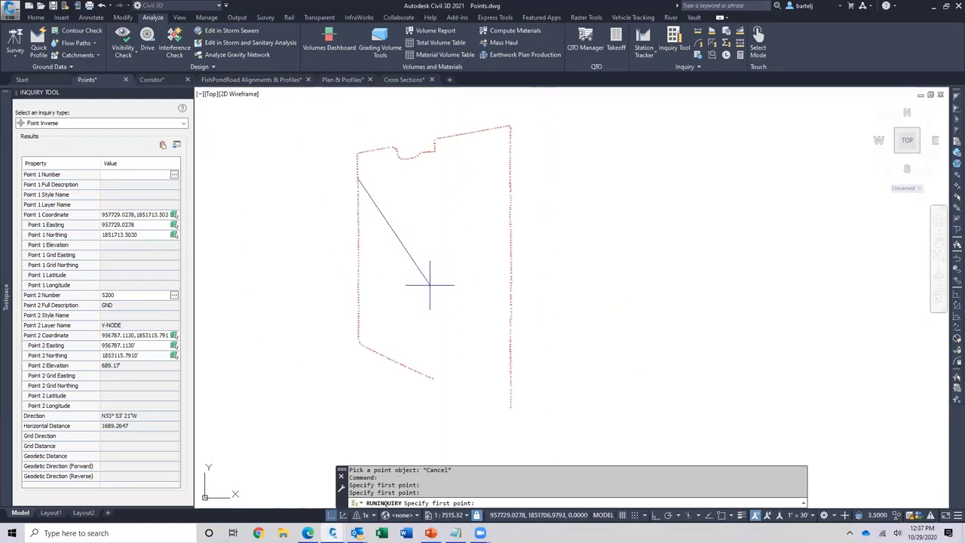
click(432, 257)
click(405, 247)
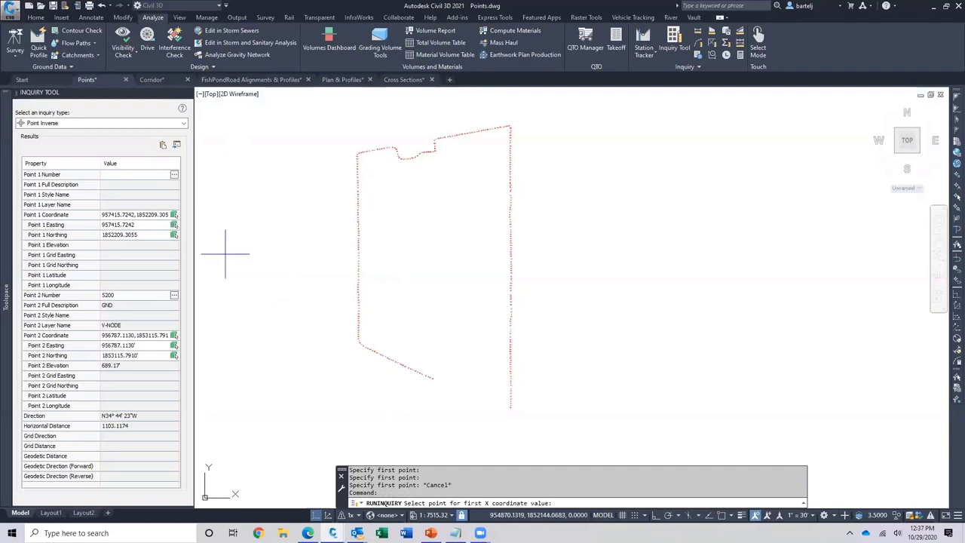
- Repick the first point at various eastings, ending at N11° 54' 58"W and 926.4494 to point 5200
click(415, 240)
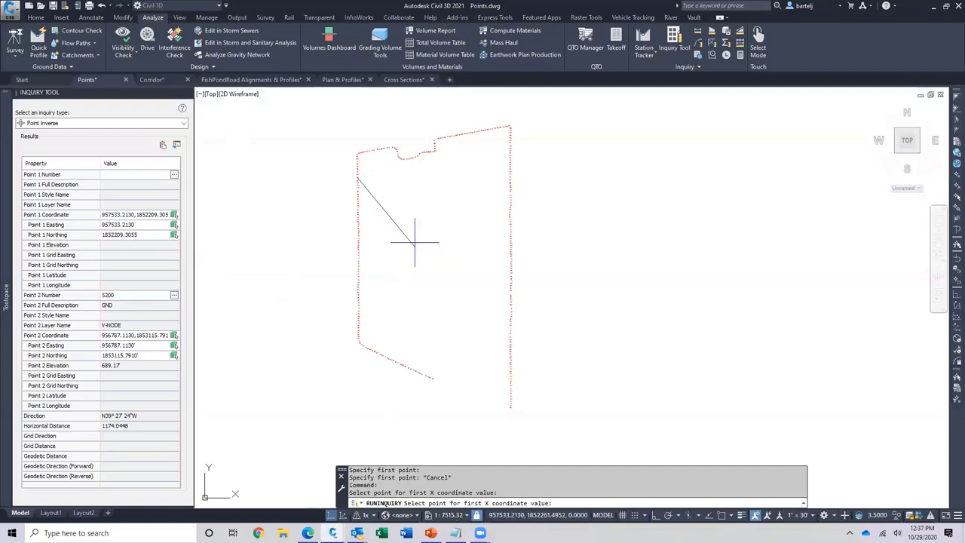
click(467, 237)
click(497, 238)
click(572, 259)
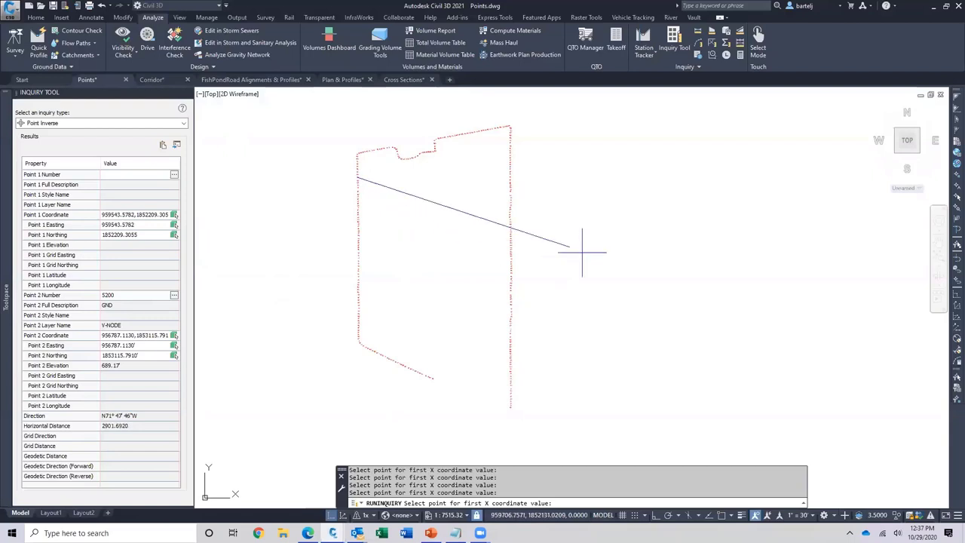
click(596, 254)
click(608, 254)
click(441, 256)
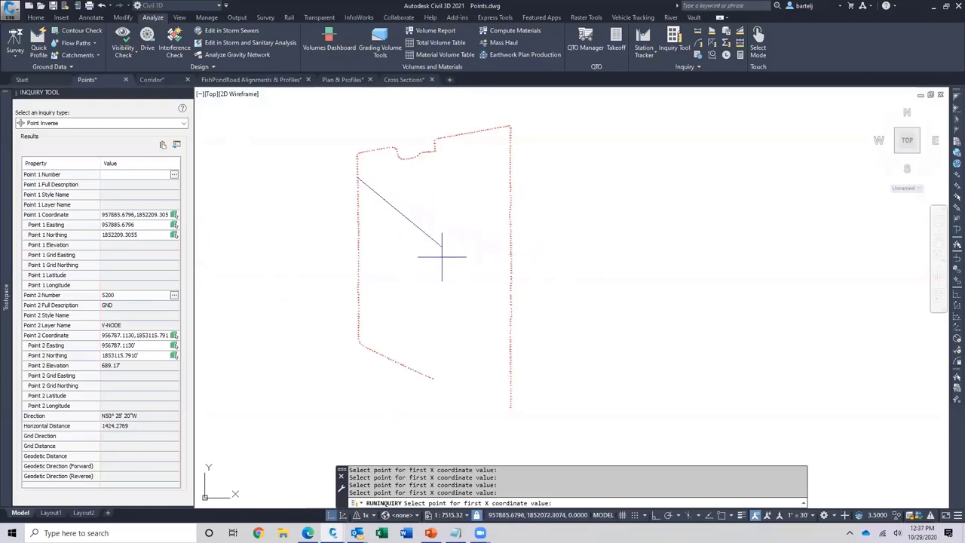
click(386, 256)
click(372, 260)
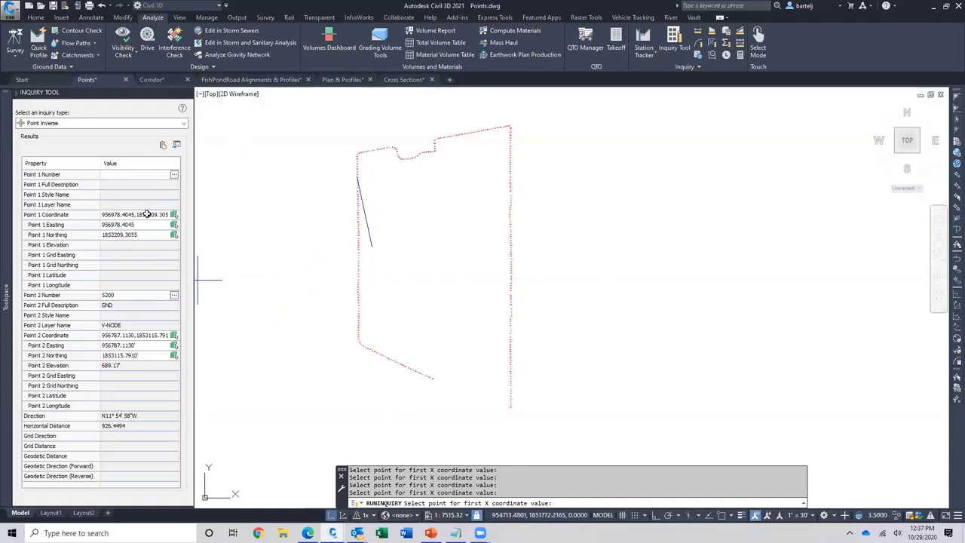
- Set Point 1 Number back to 5000, restoring N33° 34' 00"W and 3590.7738 to point 5200
click(124, 173)
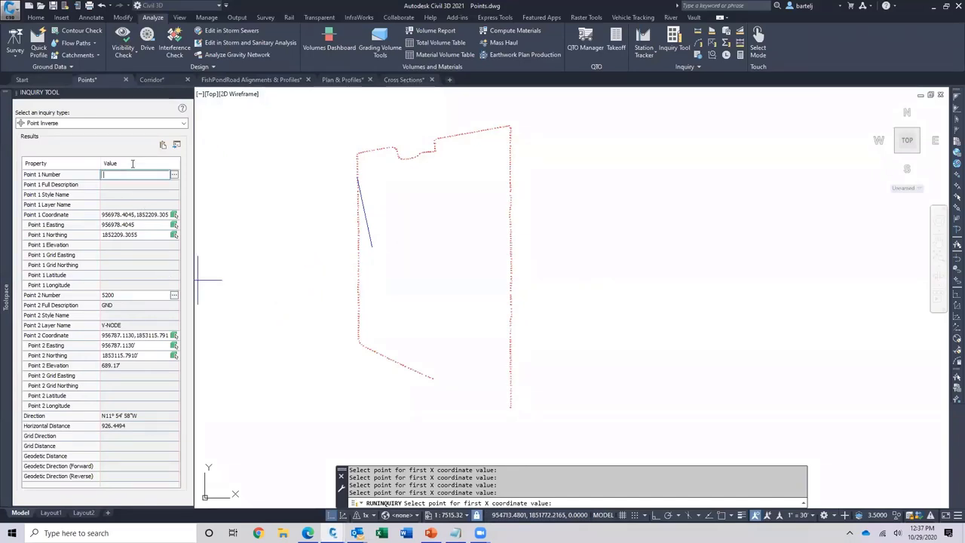
text(5000)
key(Return)
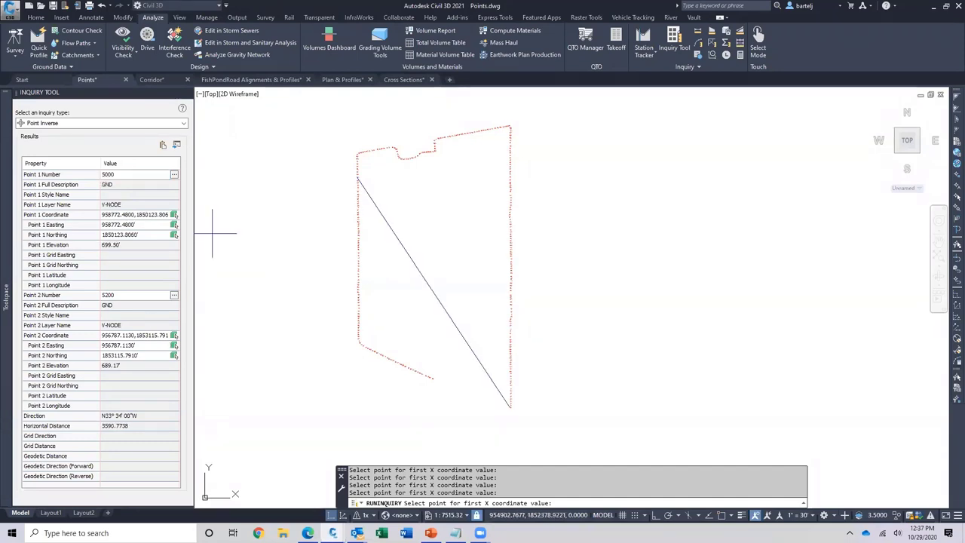
right_click(121, 214)
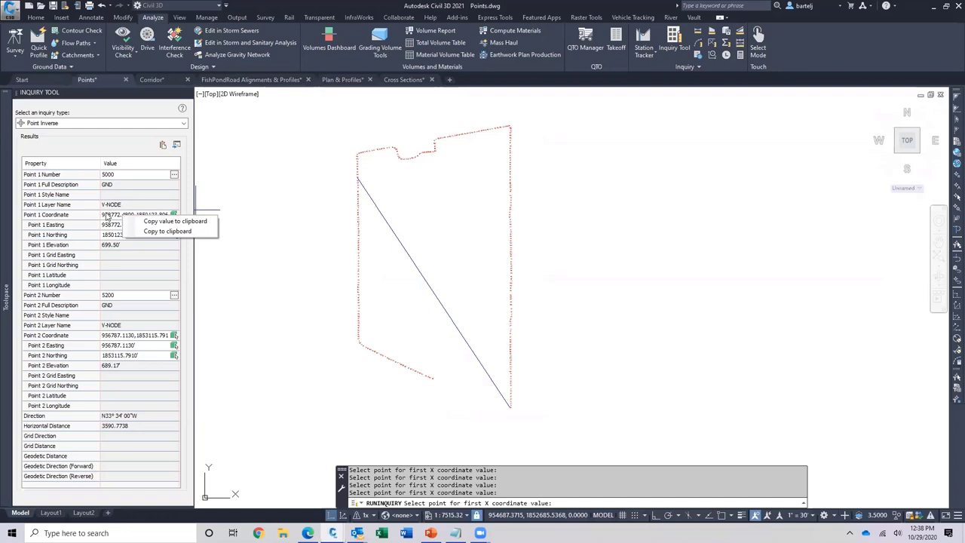
- Paste point 5000's coordinate value (958772.480000, 1850123.806000) into Scratch Pad.txt, then cut it out again
click(159, 223)
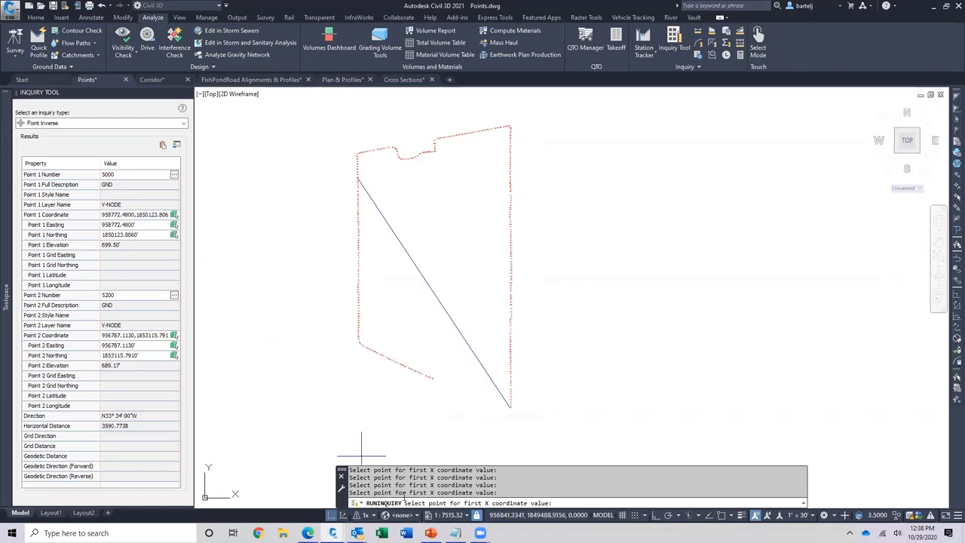
mouse_move(455, 532)
click(443, 464)
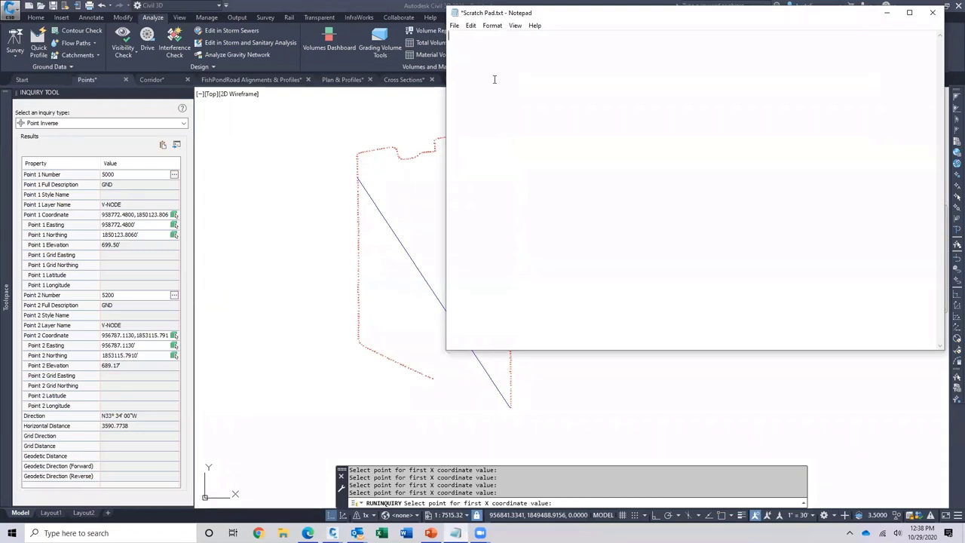
drag(496, 15, 498, 54)
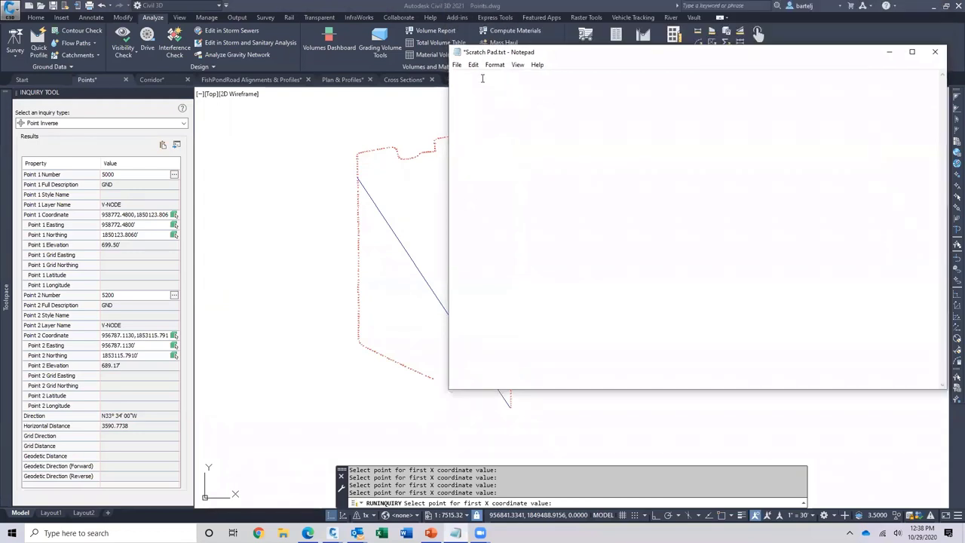
right_click(480, 79)
click(449, 127)
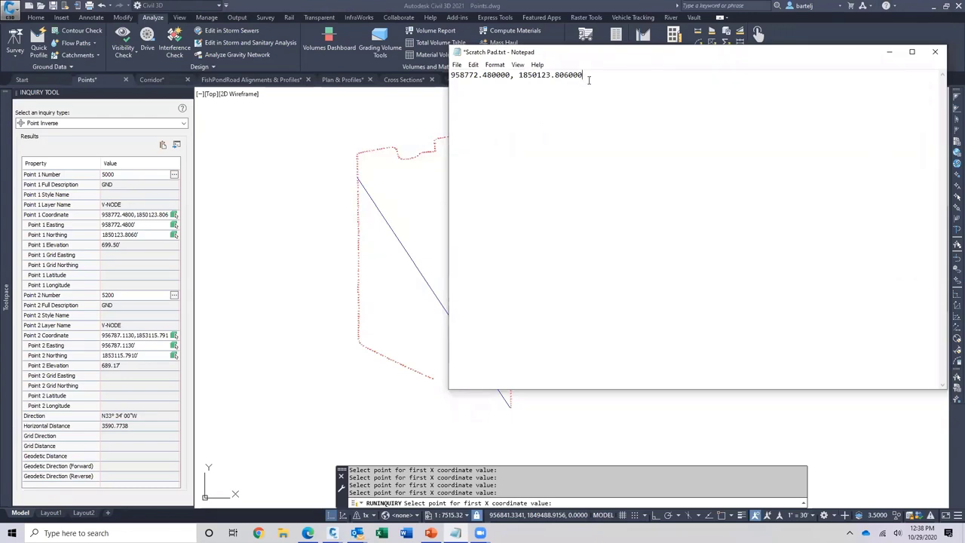
drag(589, 79, 457, 89)
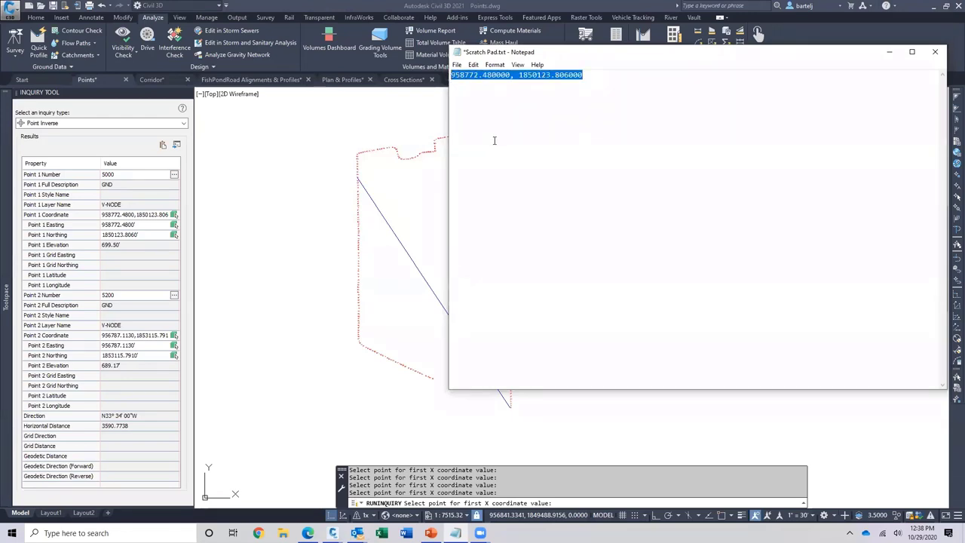
key(ctrl+x)
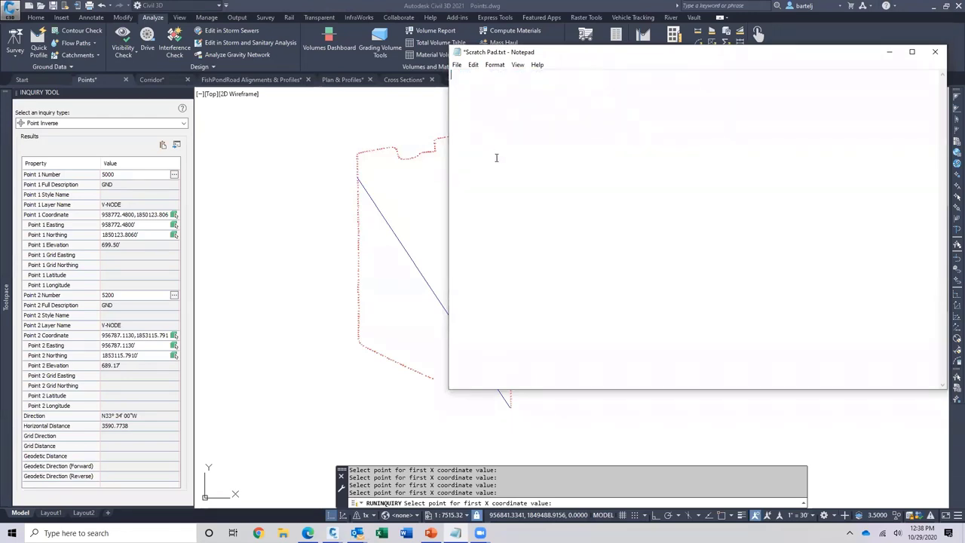
- Copy the whole Point Inverse results table into Scratch Pad.txt, then select and cut all of it
right_click(129, 217)
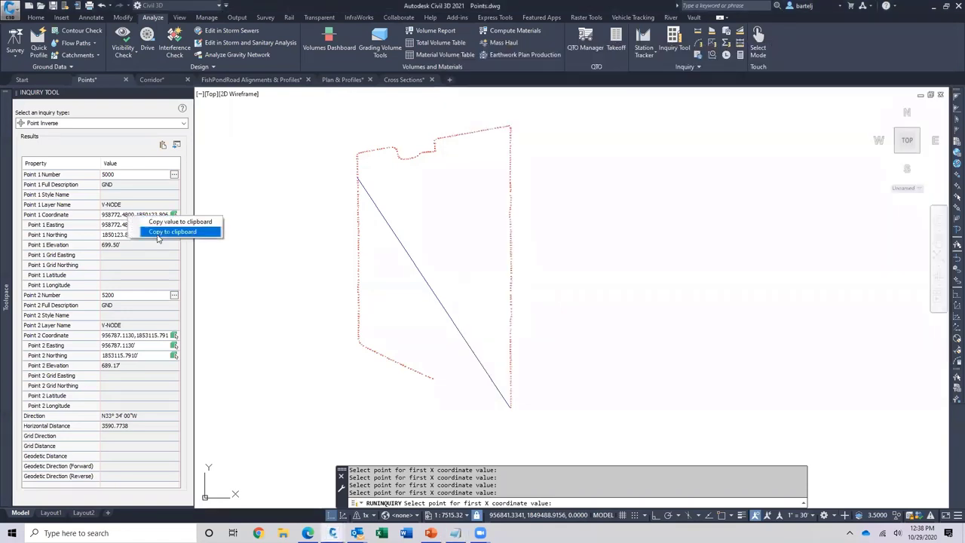
click(171, 233)
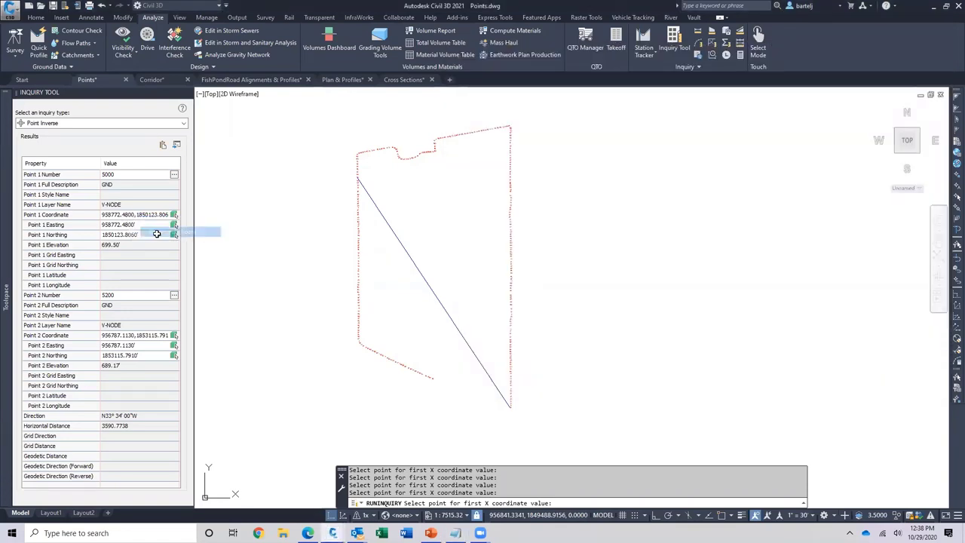
key(alt+Tab)
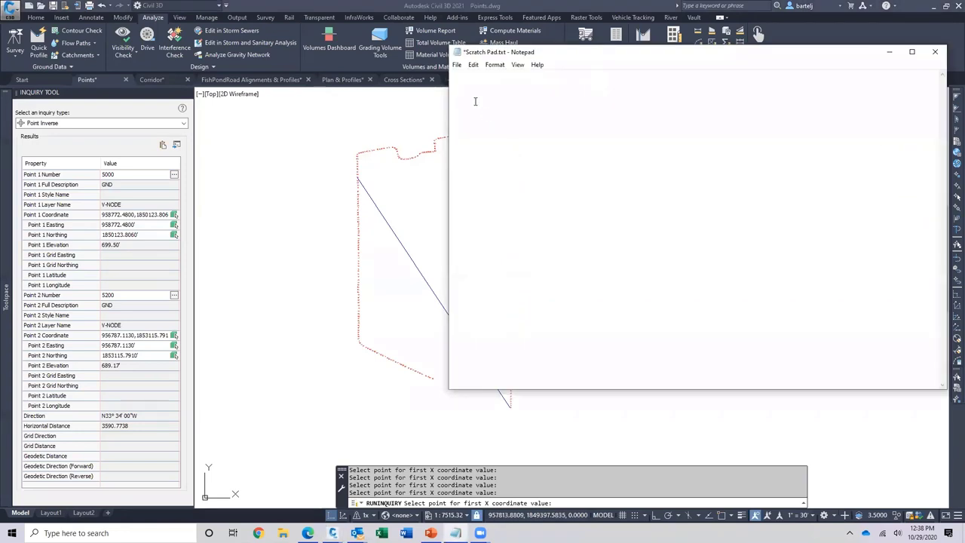
right_click(470, 103)
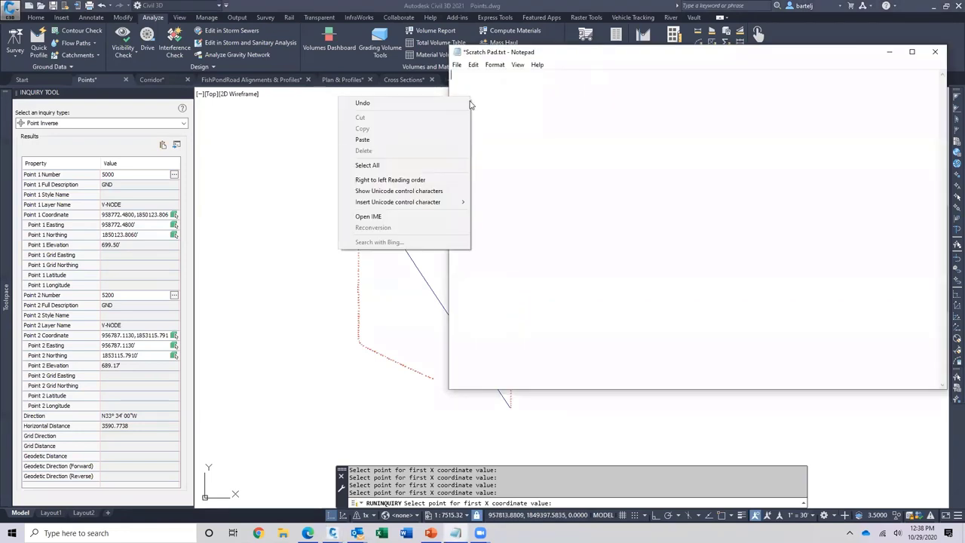
click(454, 139)
scroll(516, 181, down, 1)
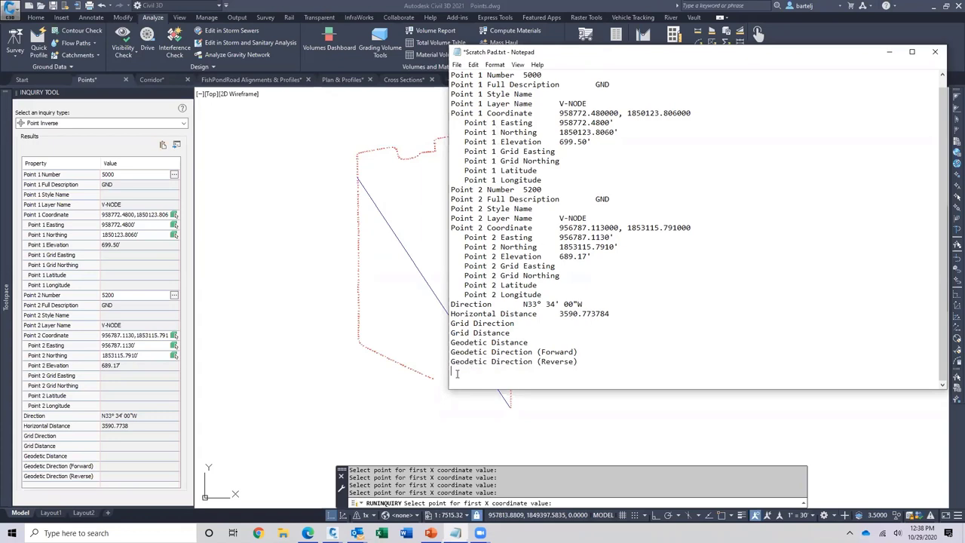
drag(456, 372, 452, 67)
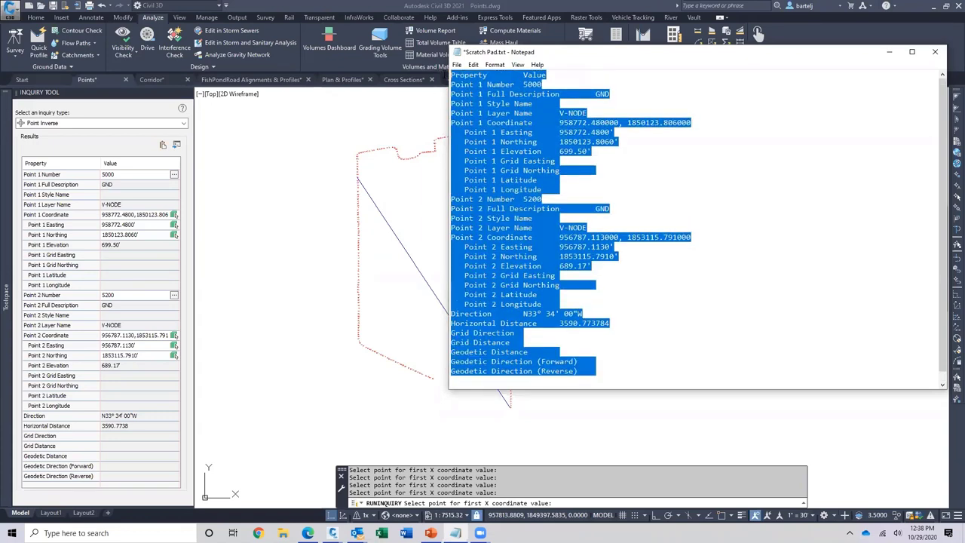
key(ctrl+x)
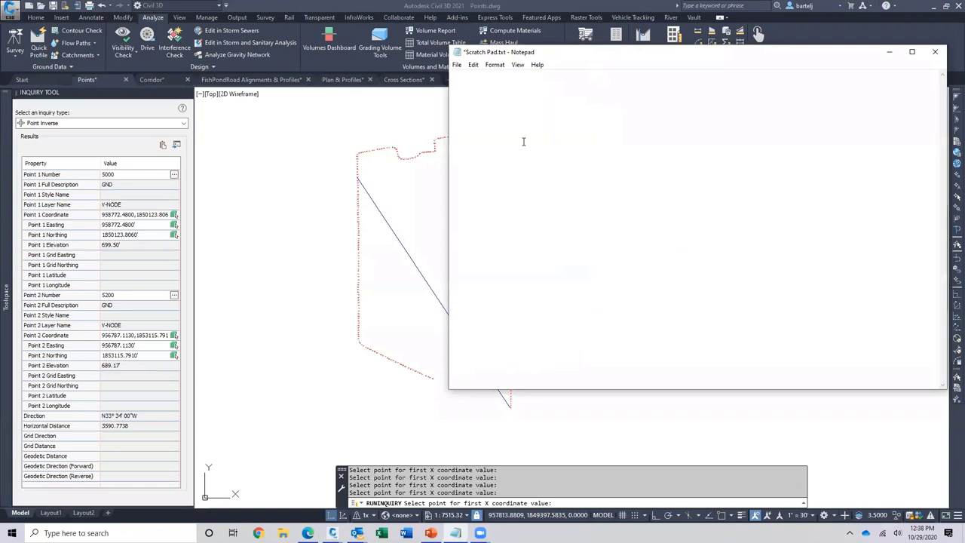
- Paste the Point Inverse report into Notepad and copy it to the command line (3590.7738 distance)
click(163, 147)
click(455, 532)
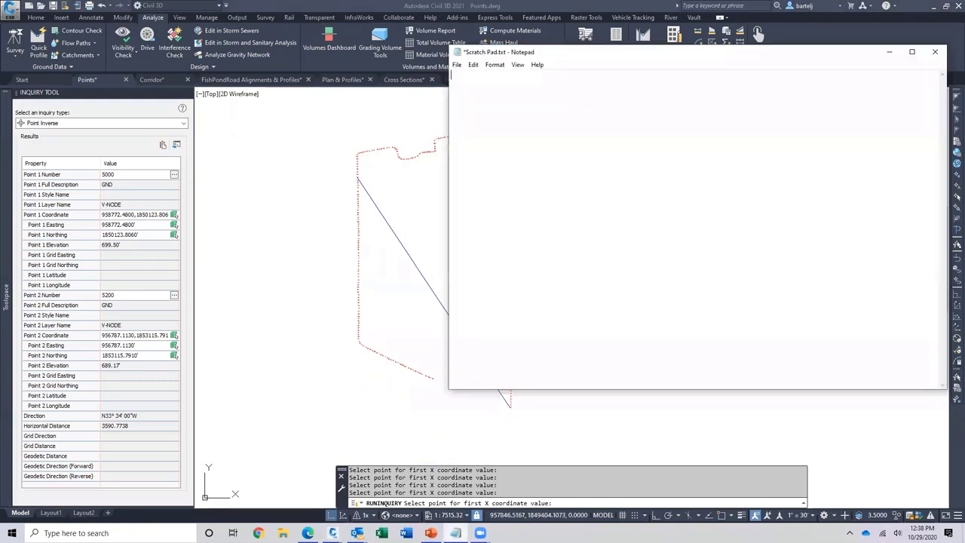
right_click(474, 125)
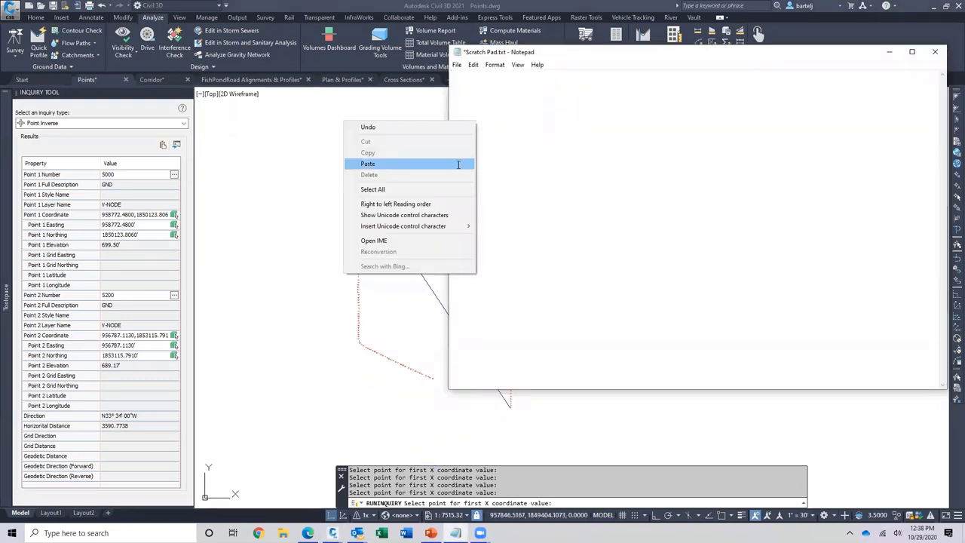
click(461, 159)
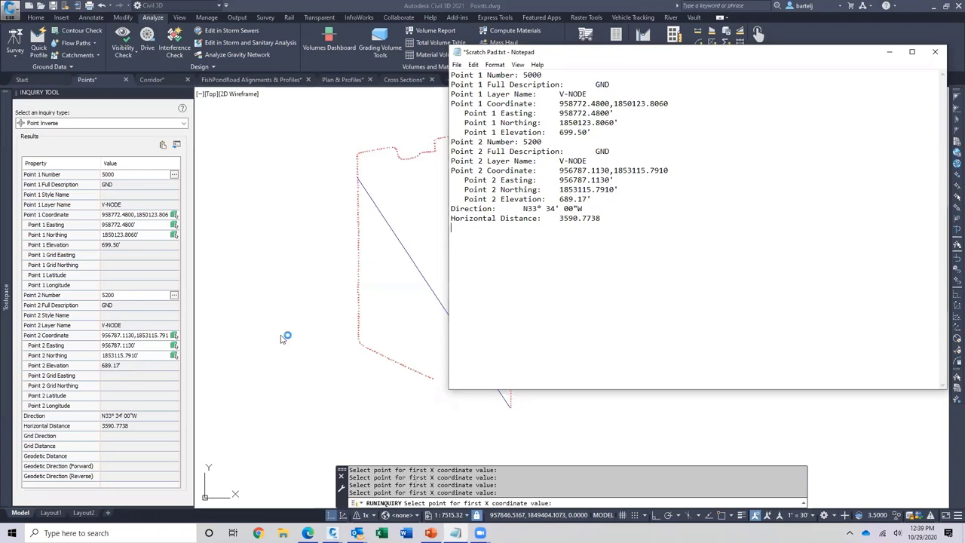
click(178, 146)
click(223, 160)
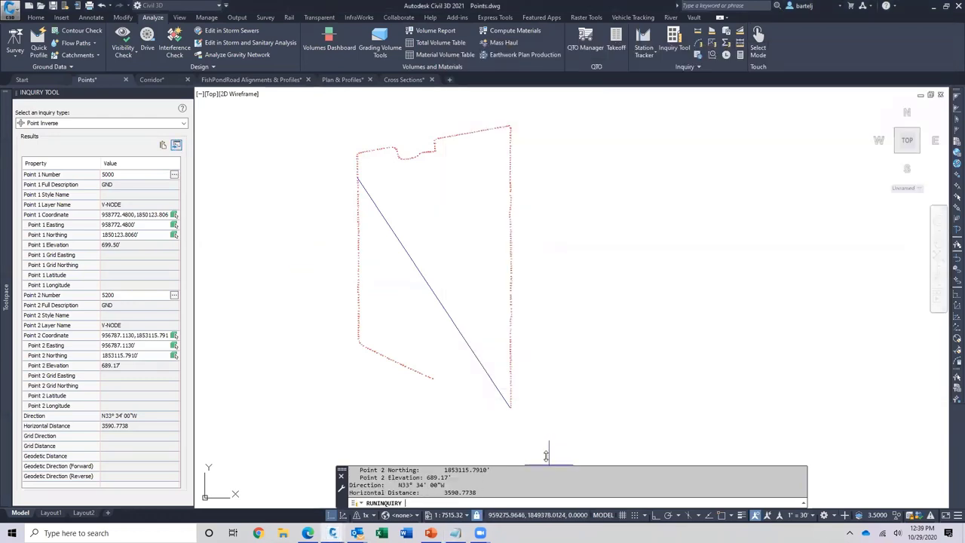
drag(546, 467, 539, 363)
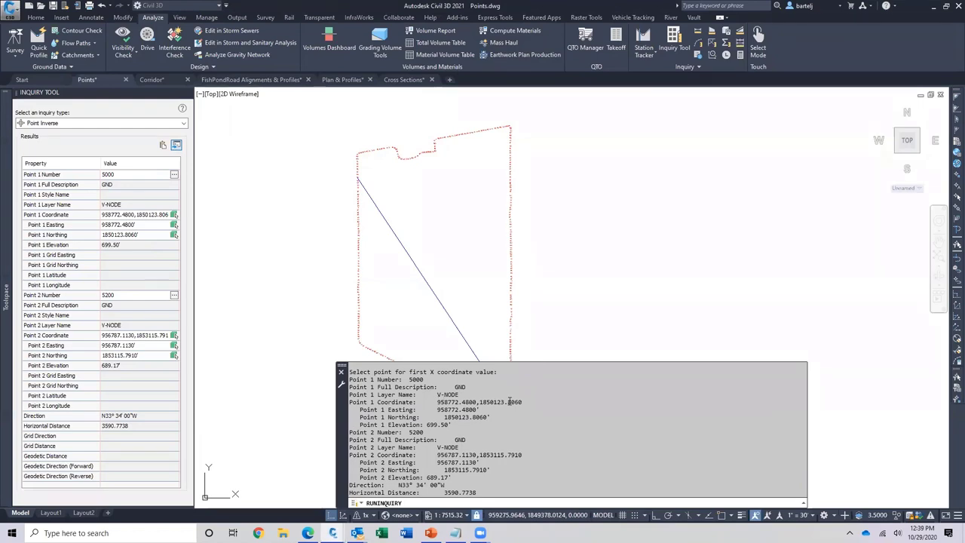
drag(555, 363, 552, 447)
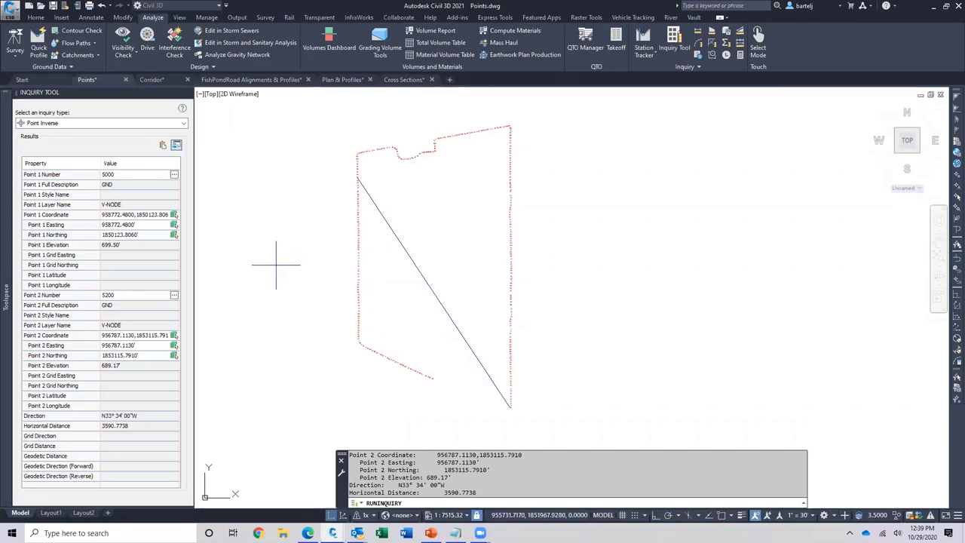
- Choose the Surface Elevation and Grade at Point inquiry and move to the Corridor drawing
click(185, 126)
click(47, 157)
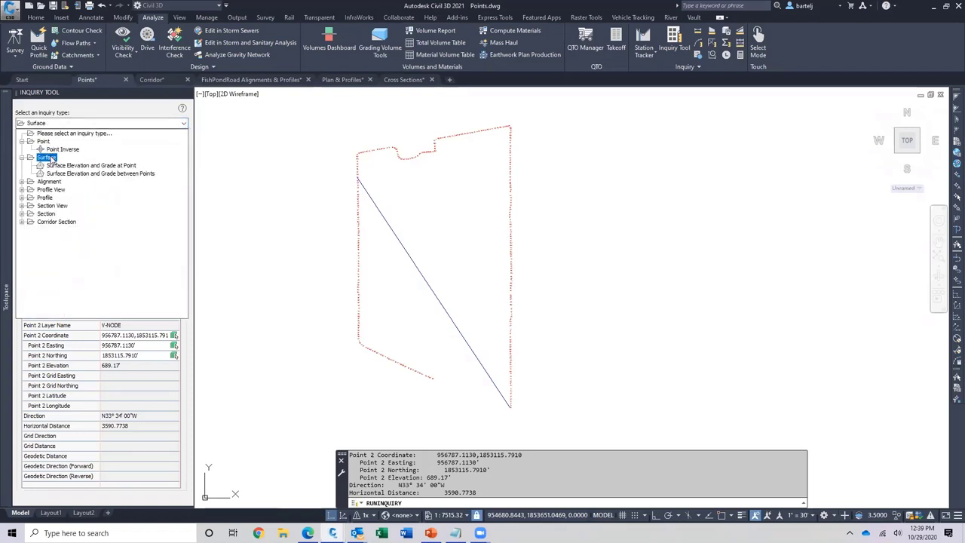
click(52, 166)
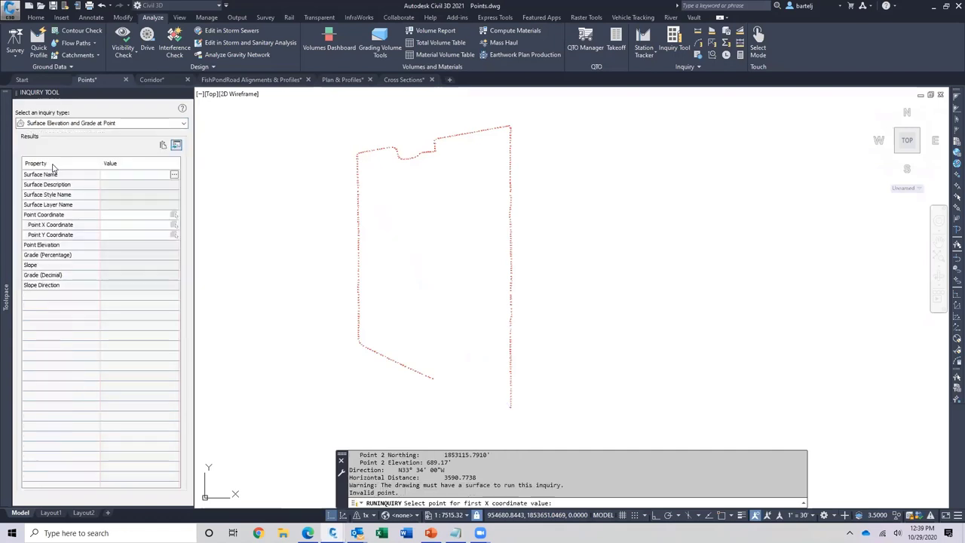
click(154, 80)
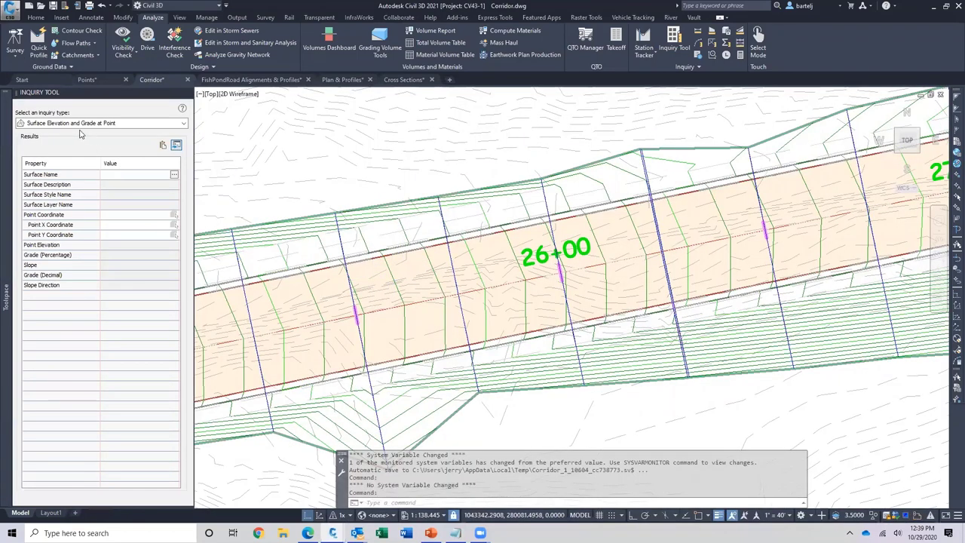
click(119, 174)
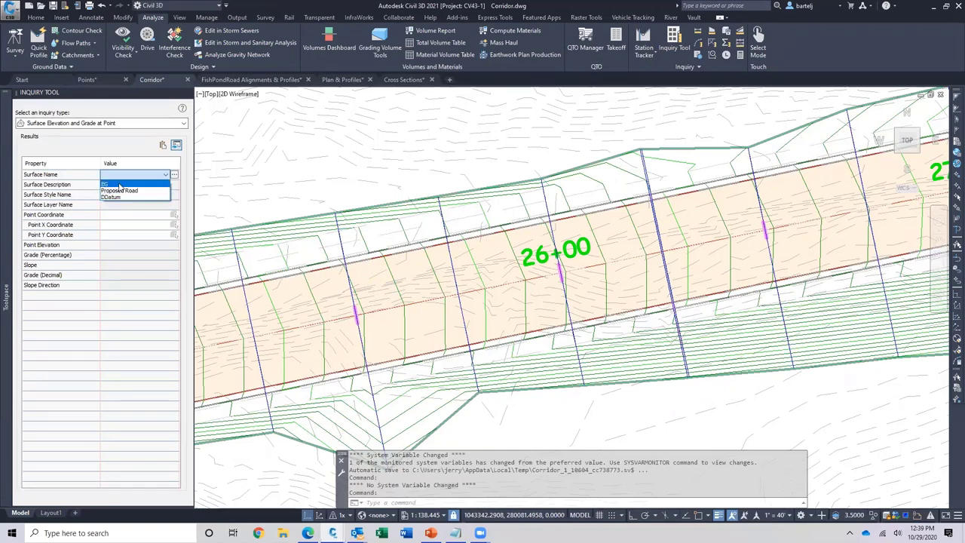
- Sample Proposed Road points near station 26+00, reading 172.438' elevation at 10.345% grade
click(128, 191)
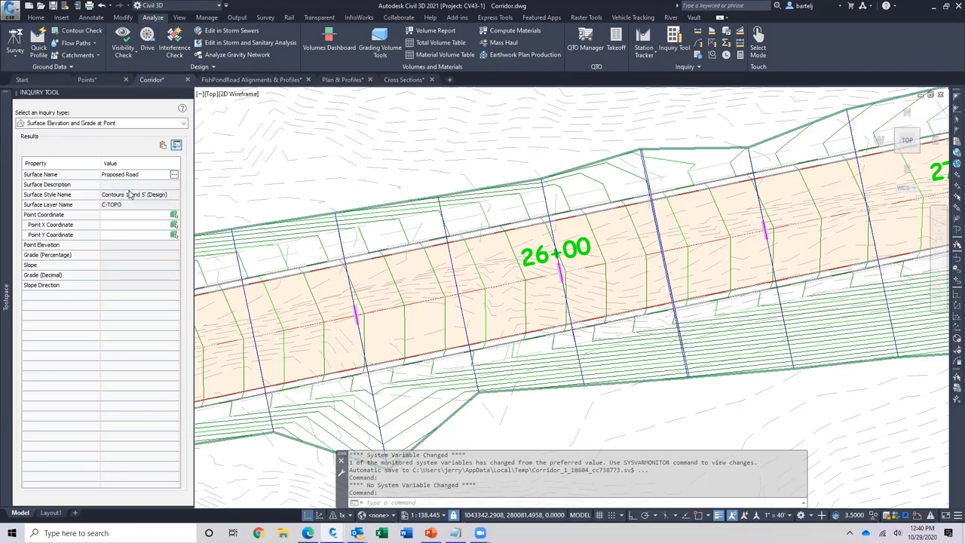
click(173, 214)
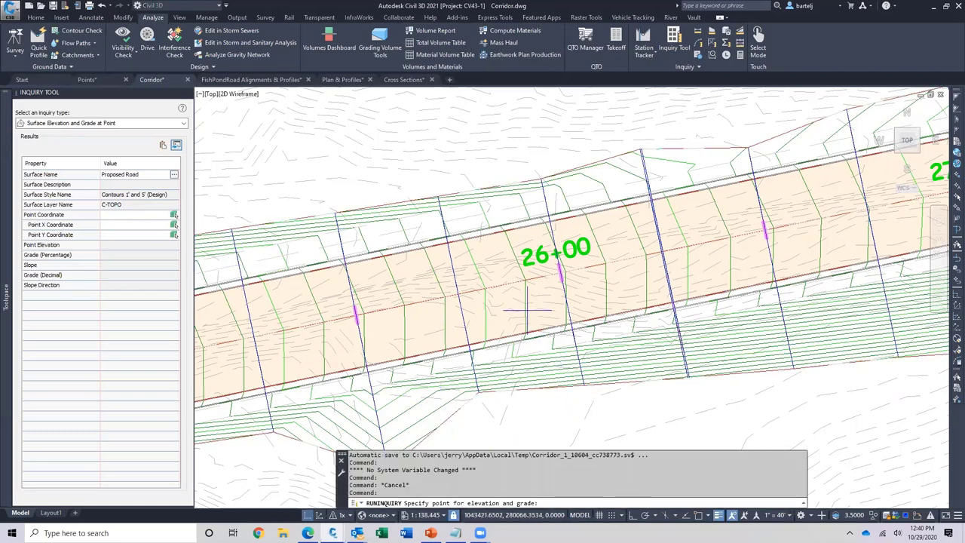
click(581, 286)
click(603, 237)
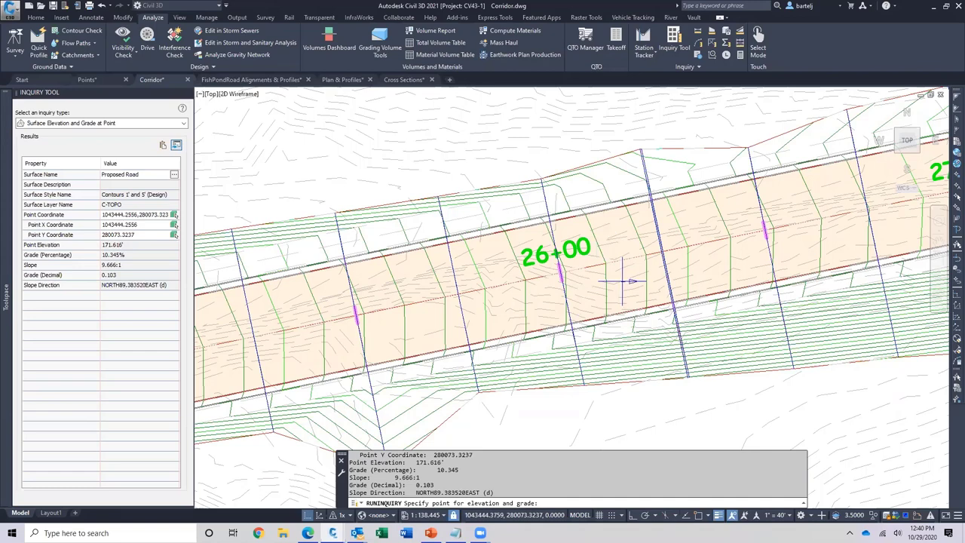
click(588, 286)
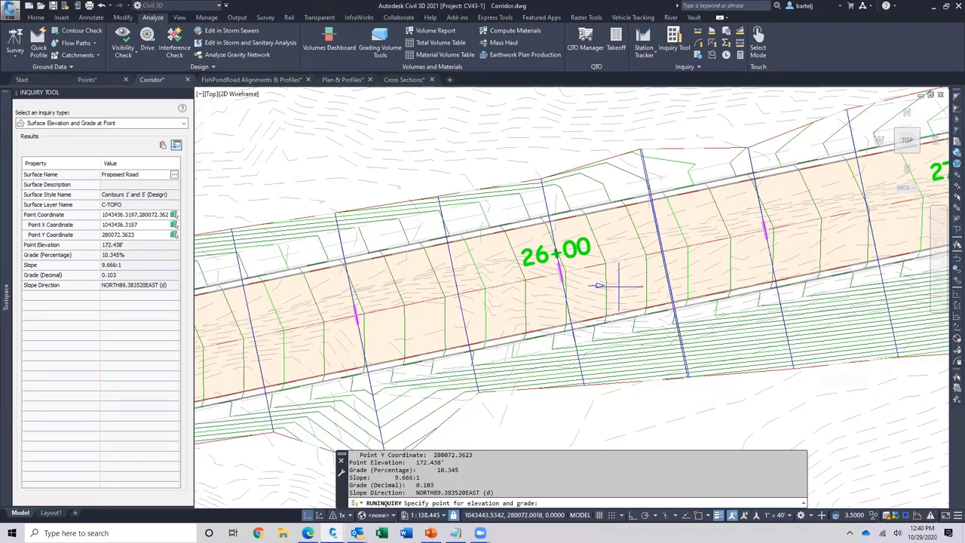
middle_drag(617, 286, 558, 294)
scroll(513, 287, up, 4)
middle_drag(491, 284, 496, 242)
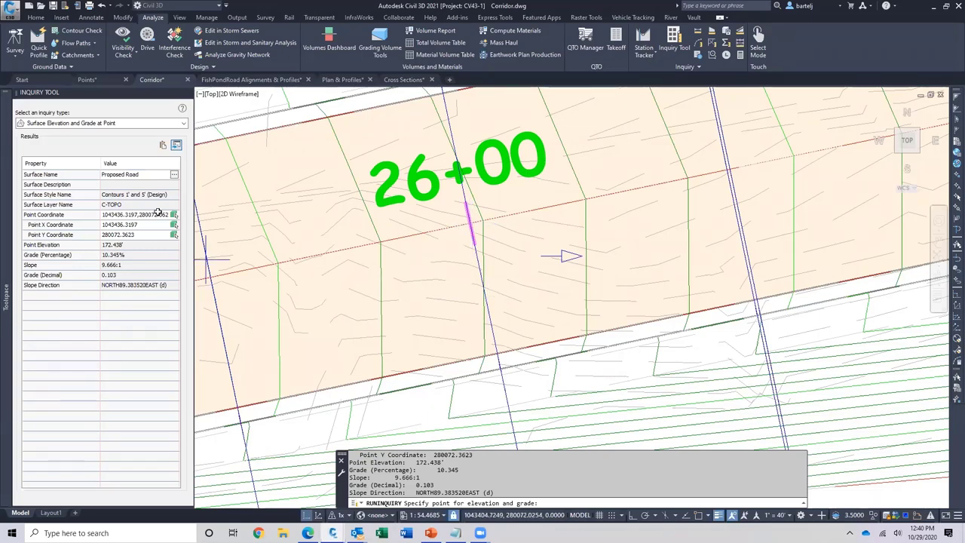
- Switch to Surface Elevation and Grade between Points on the Proposed Road surface
click(184, 123)
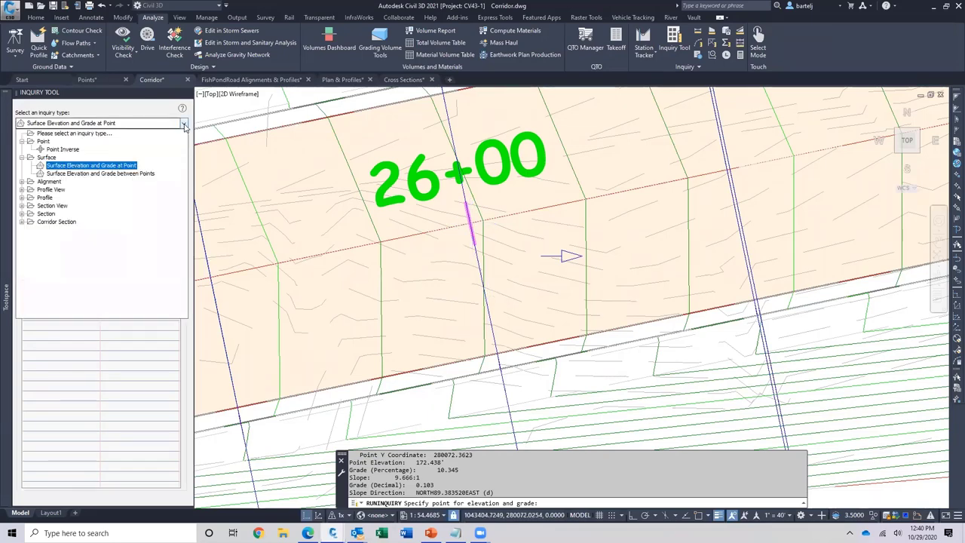
click(146, 174)
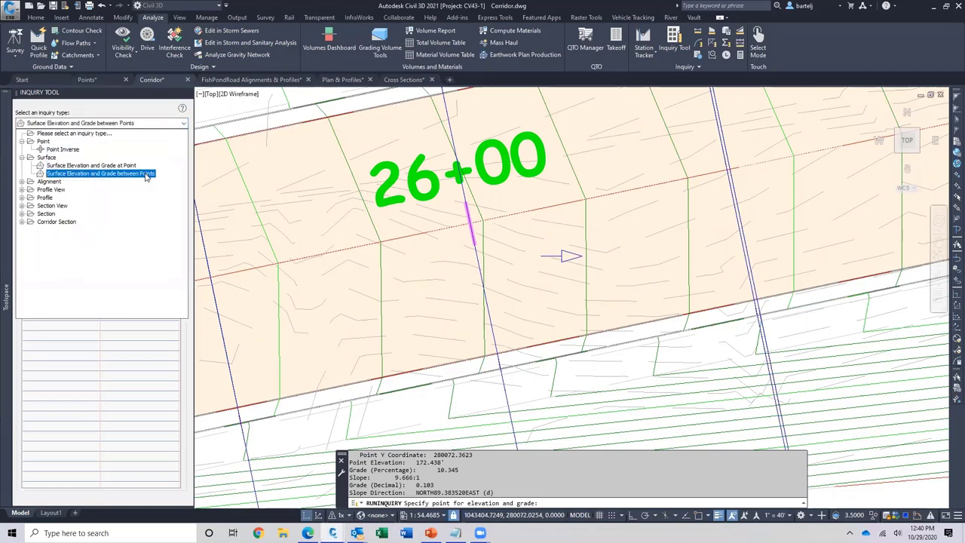
click(145, 174)
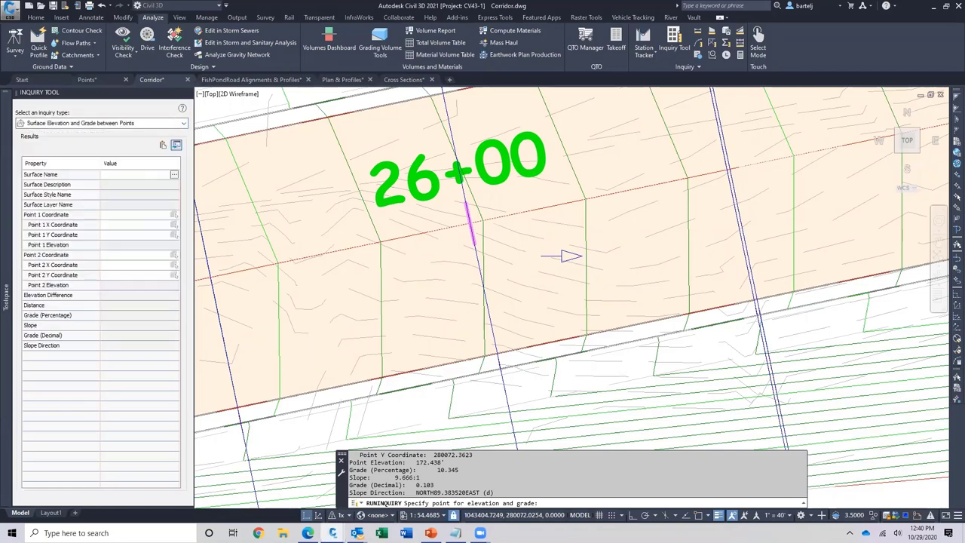
click(134, 174)
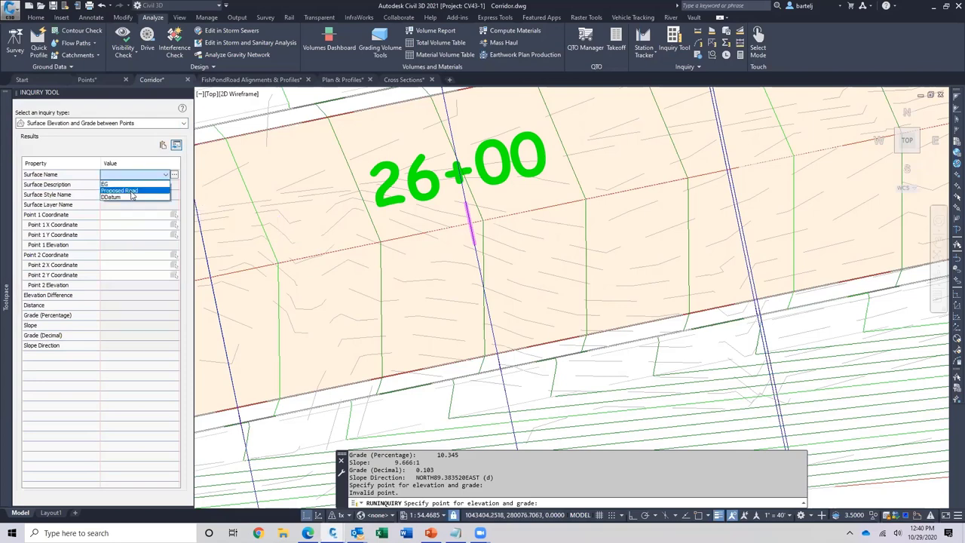
click(134, 190)
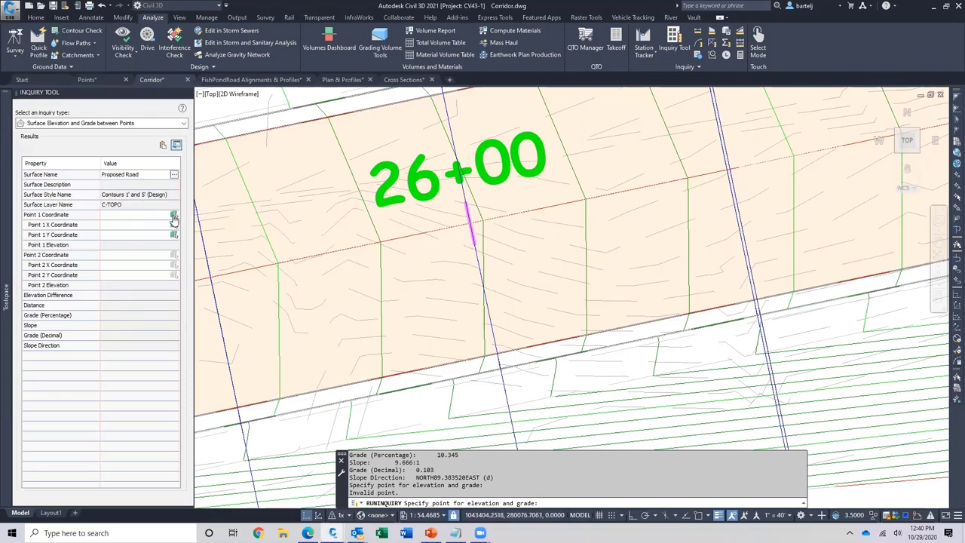
- Pick a midpoint and a corridor intersection, giving 12.5 distance, -0.250' drop, -2.000% grade
click(174, 215)
shift+right_click(467, 246)
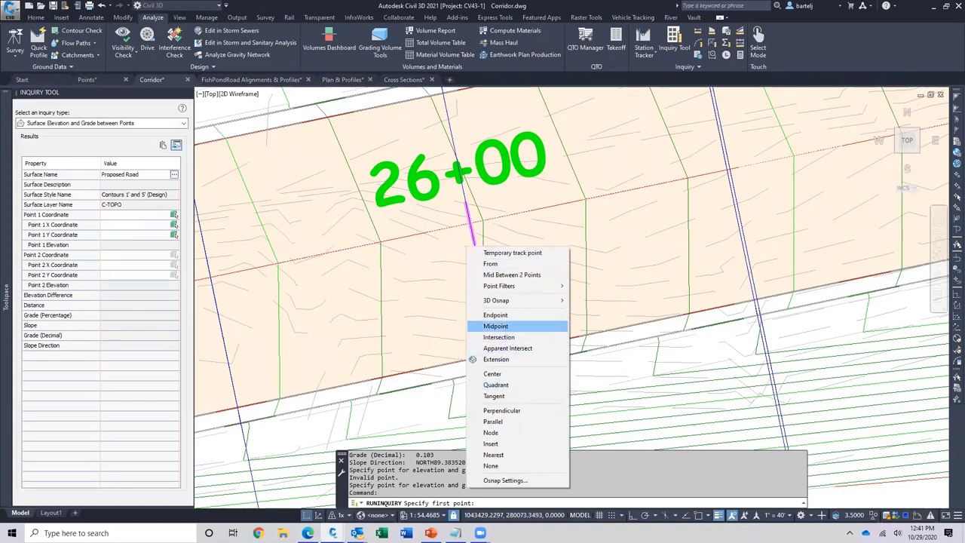
click(495, 325)
click(462, 217)
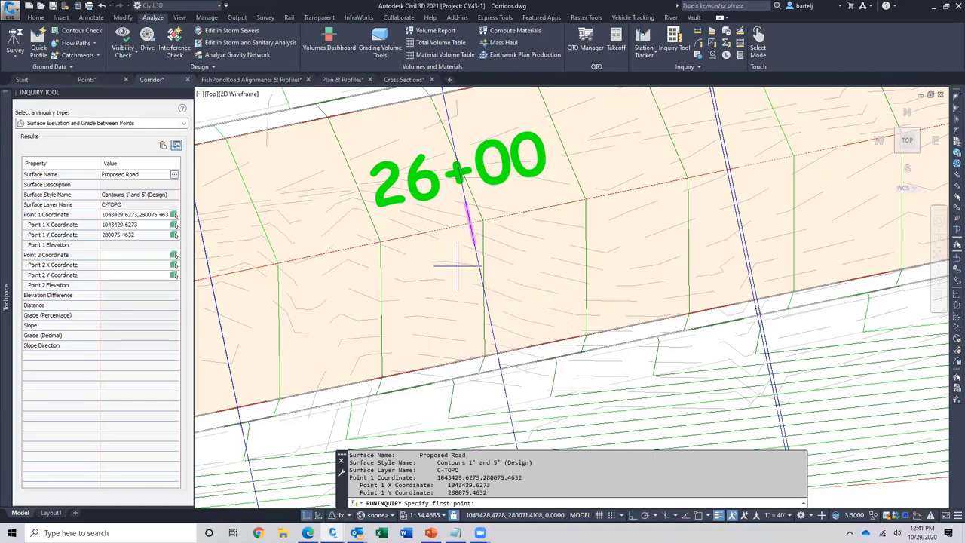
click(174, 254)
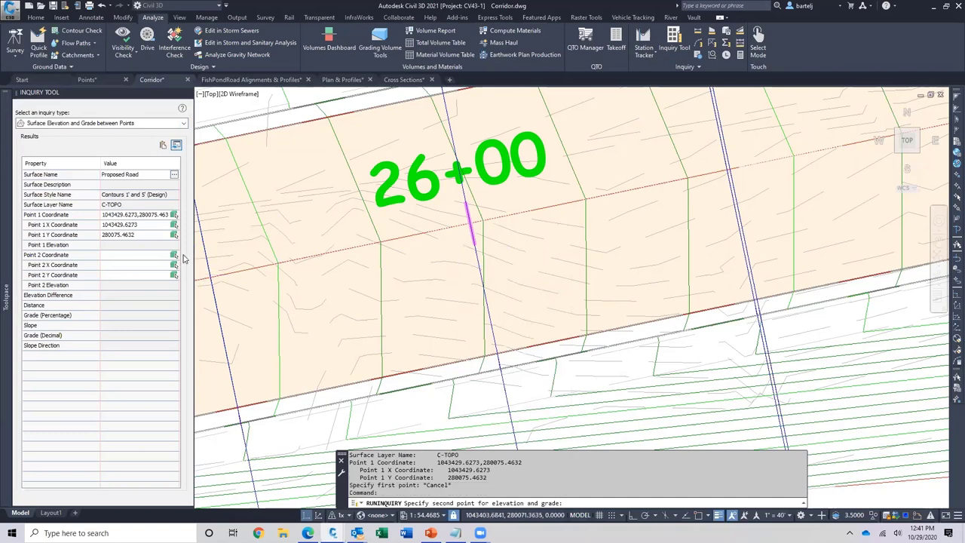
shift+right_click(440, 263)
click(494, 355)
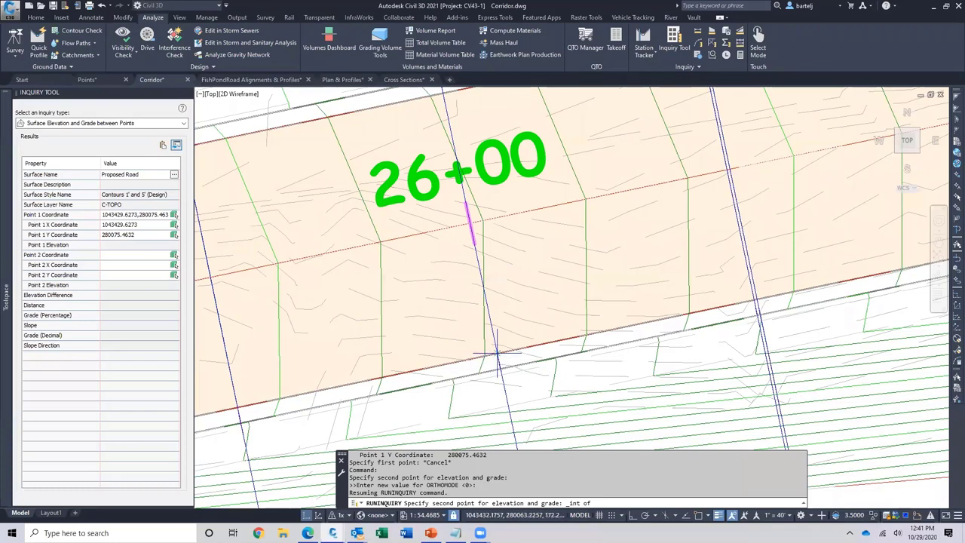
click(497, 353)
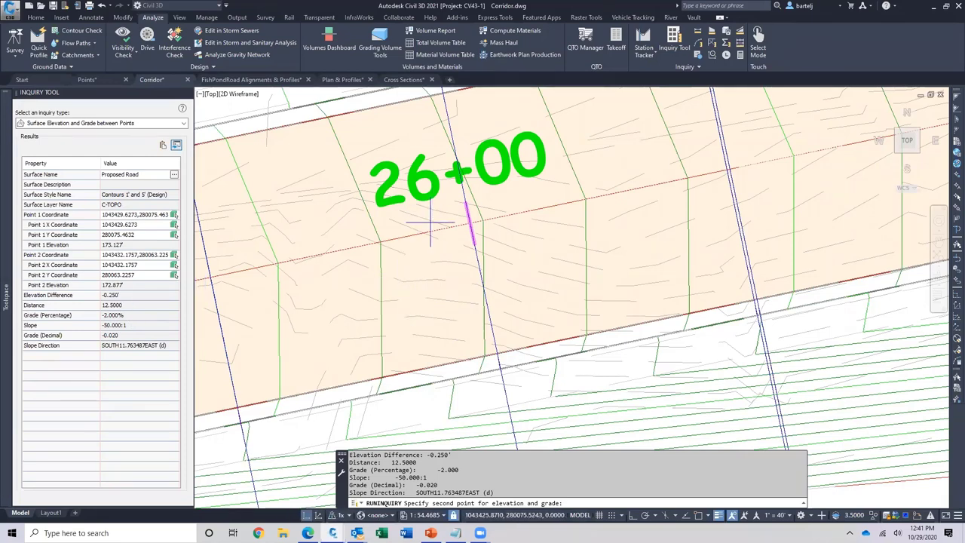
scroll(430, 223, down, 4)
middle_drag(426, 196, 382, 230)
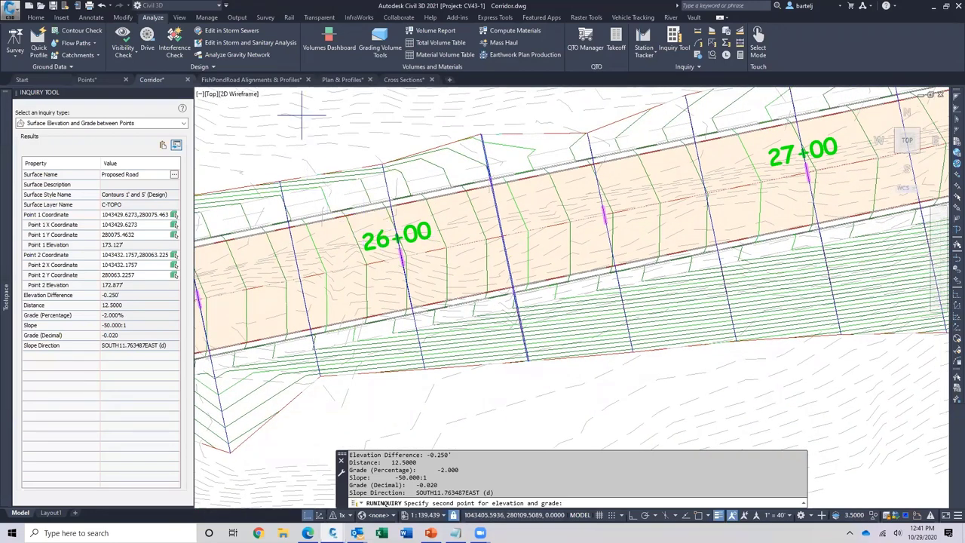
- In FishPondRoad Alignments & Profiles.dwg, set the between-points surface to EG
click(266, 80)
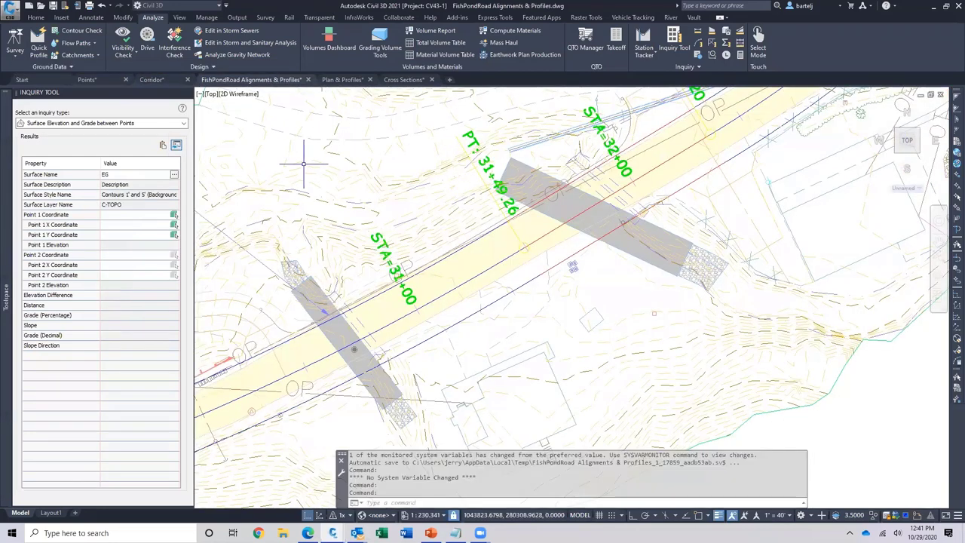
click(111, 175)
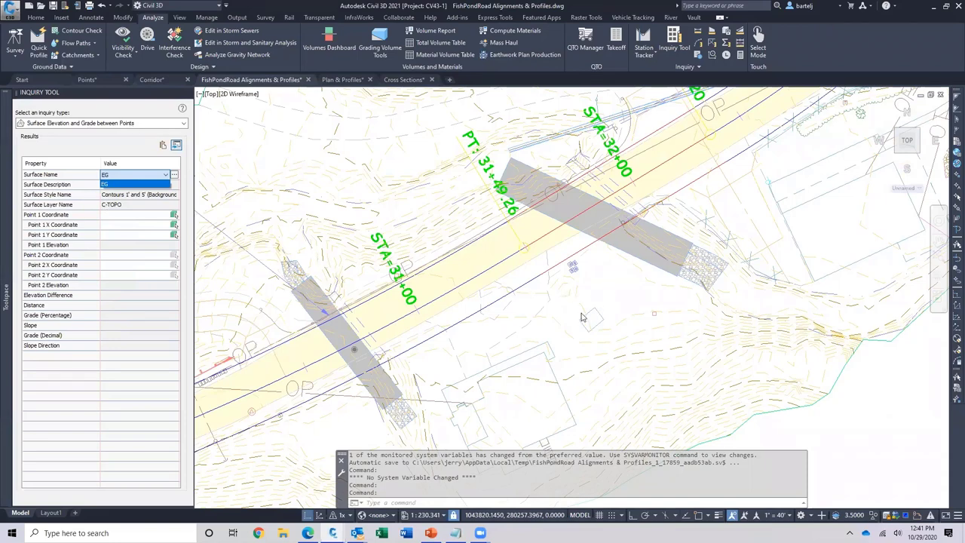
click(127, 184)
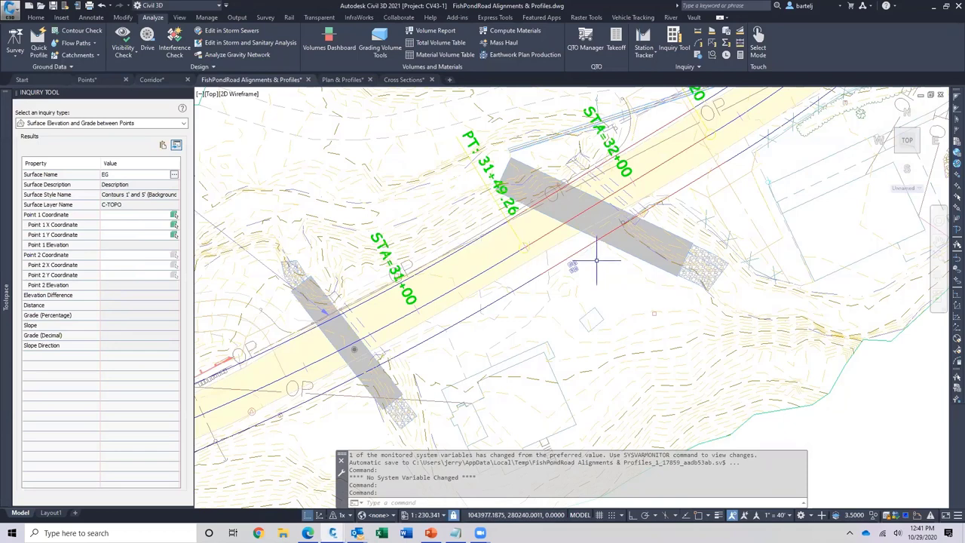
middle_drag(596, 260, 528, 309)
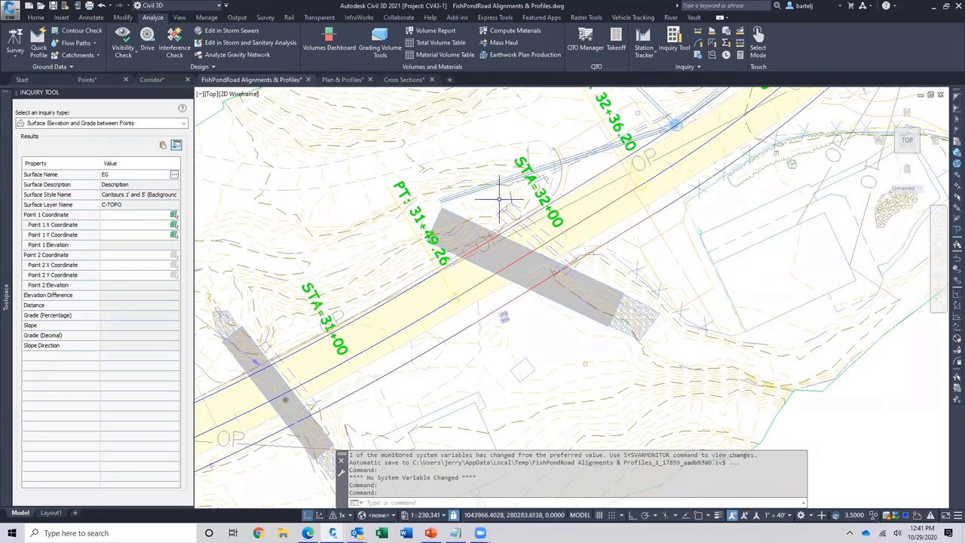
- Pick two road points on EG, getting 39.0802 distance, -1.644' drop, -4.206% grade
click(174, 217)
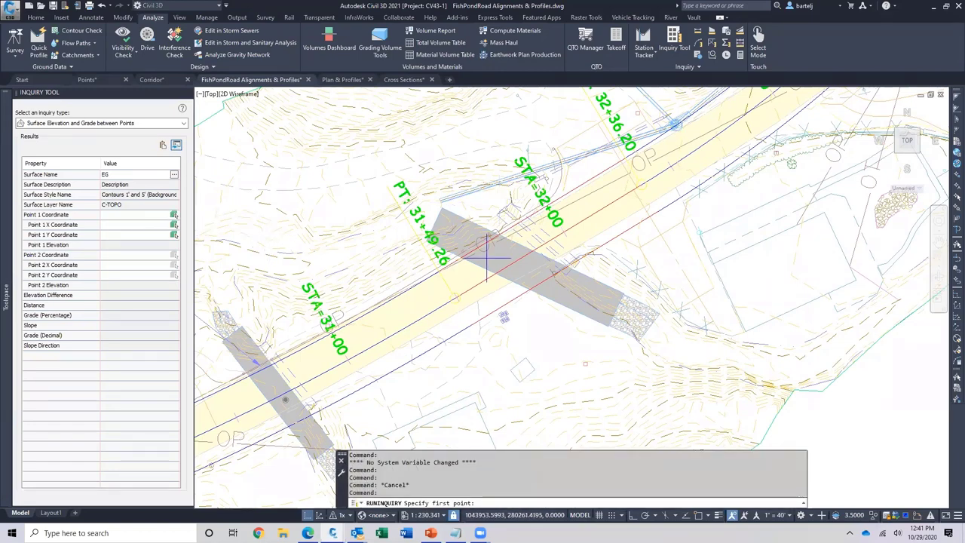
click(573, 271)
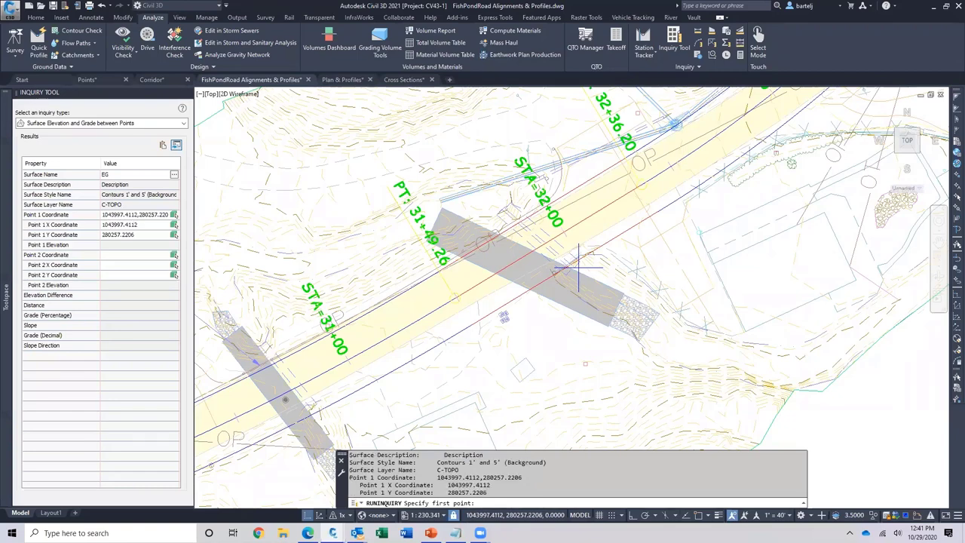
click(175, 255)
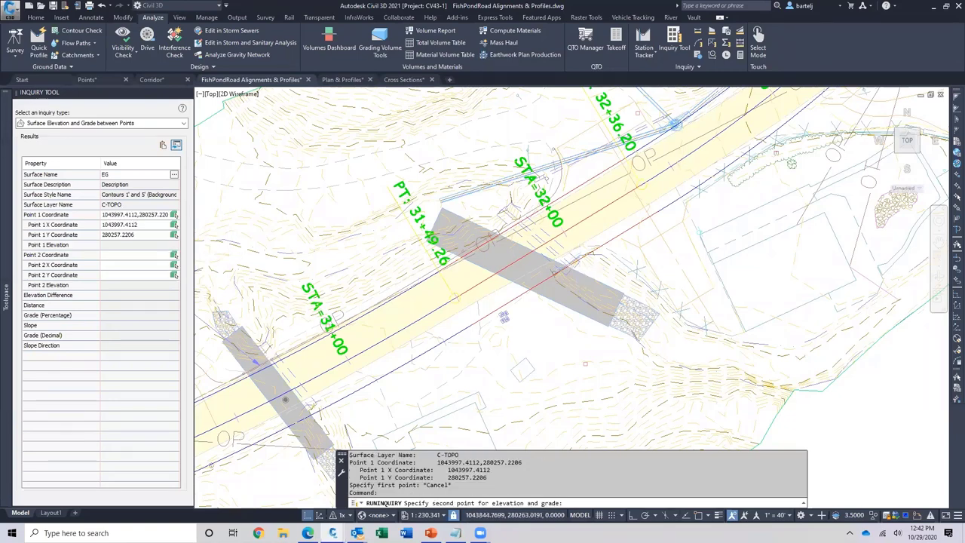
click(503, 204)
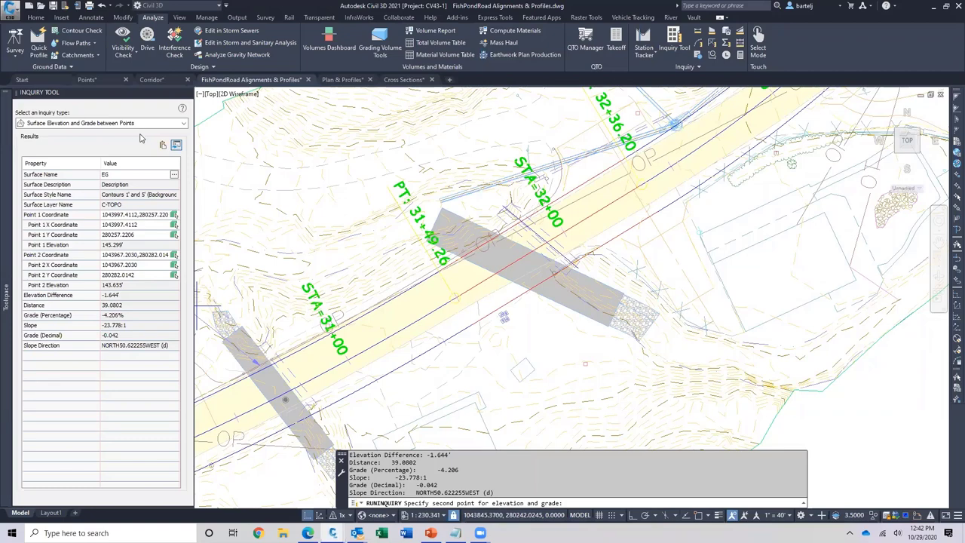
click(184, 125)
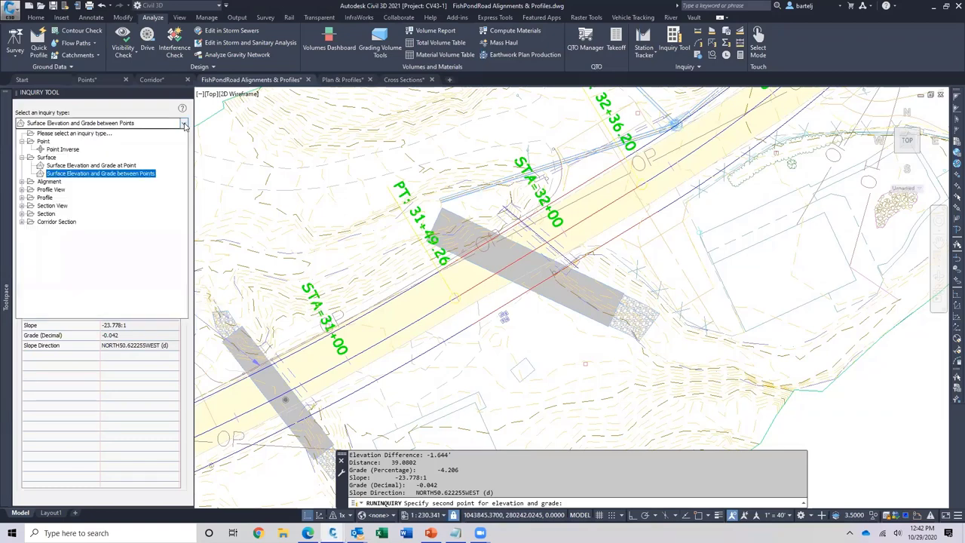
click(22, 183)
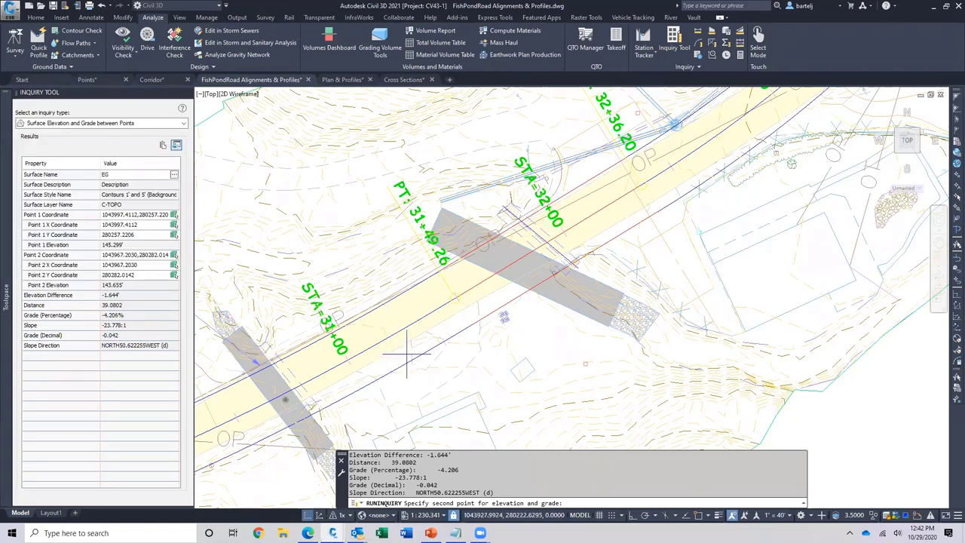
mouse_move(407, 354)
middle_down()
mouse_move(435, 351)
mouse_move(475, 307)
mouse_move(493, 220)
middle_up()
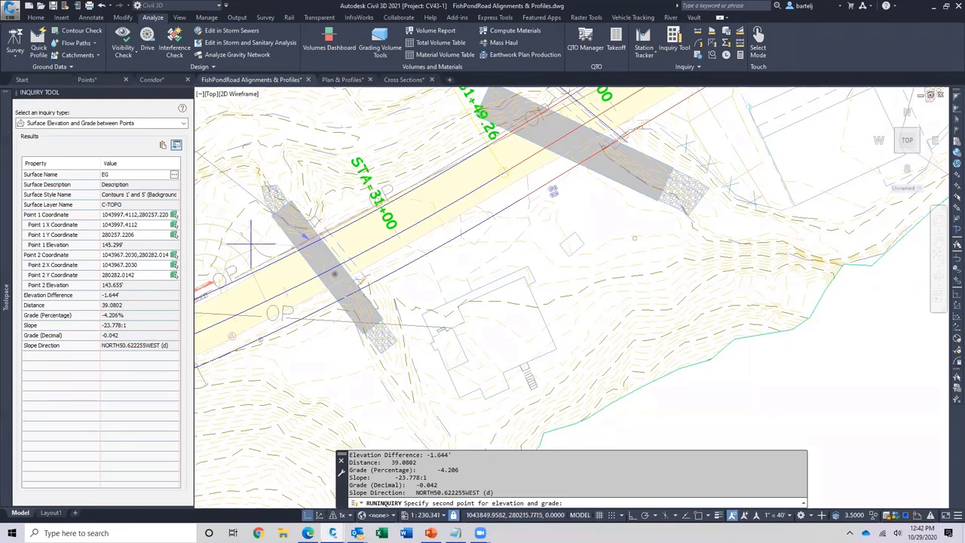
- Set the inquiry to Alignment Station and Offset at Point on FISH POND ROAD
click(171, 126)
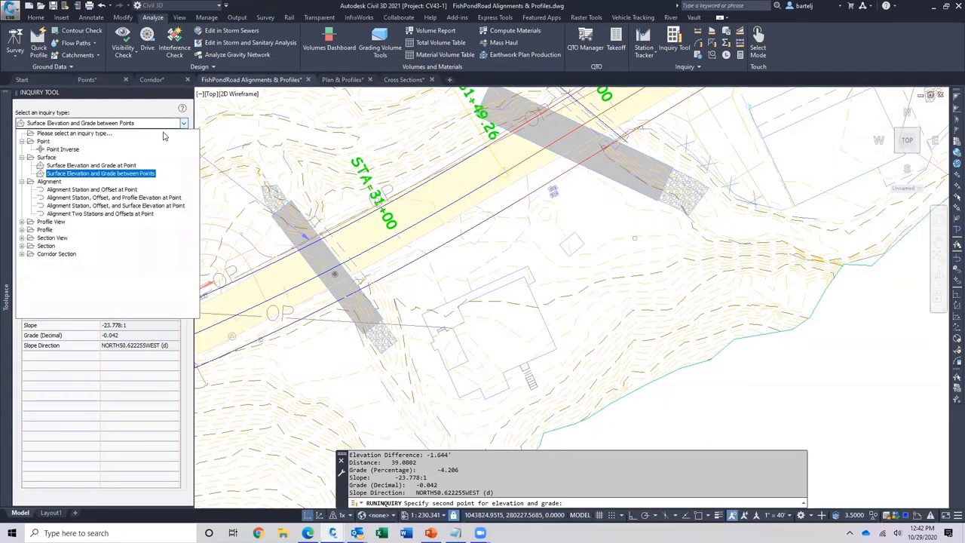
click(78, 190)
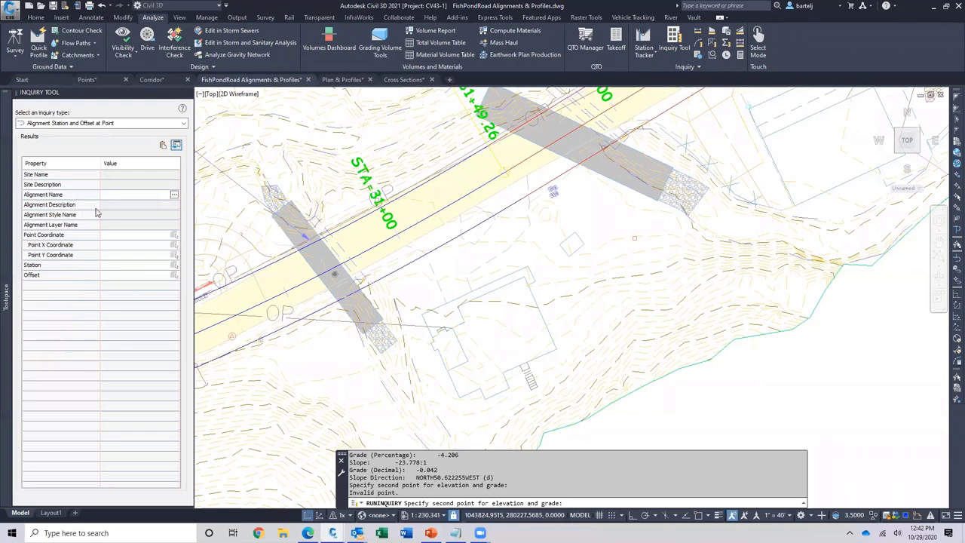
click(124, 194)
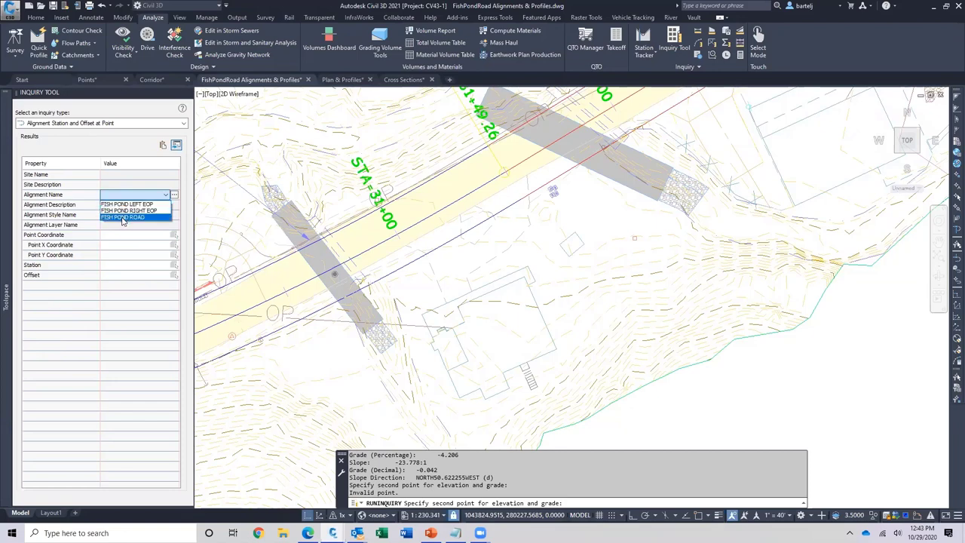
click(122, 217)
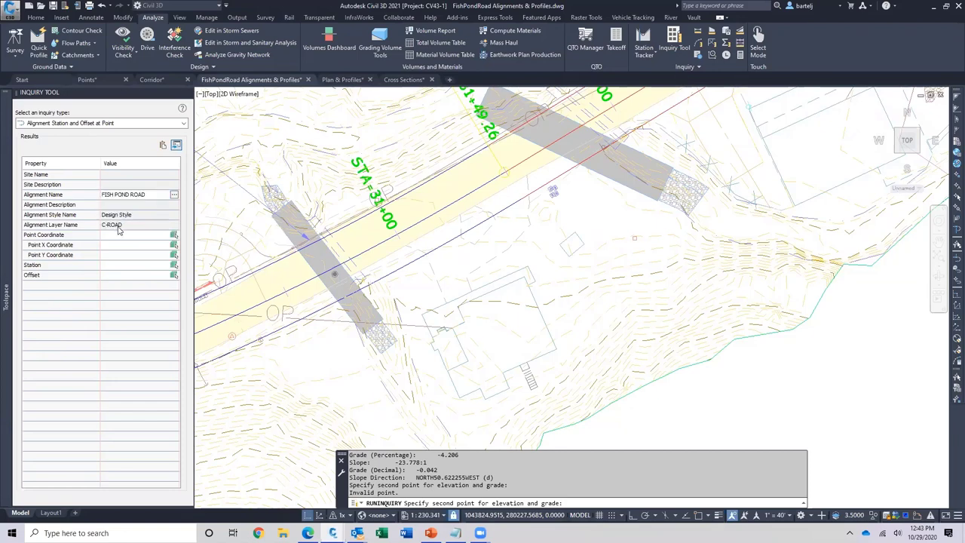
- Pick several points with Endpoint snap to read their stations and offsets
click(173, 236)
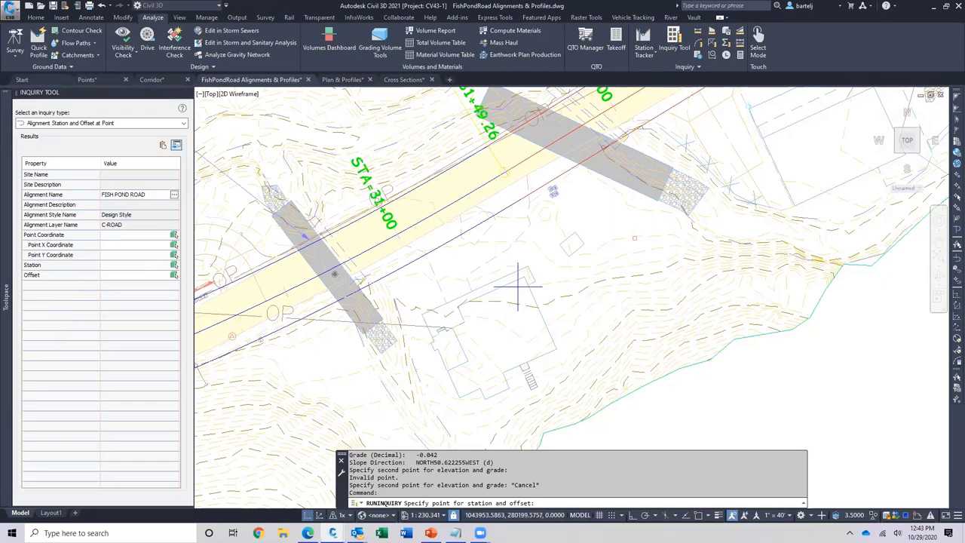
key(F8)
shift+right_click(531, 251)
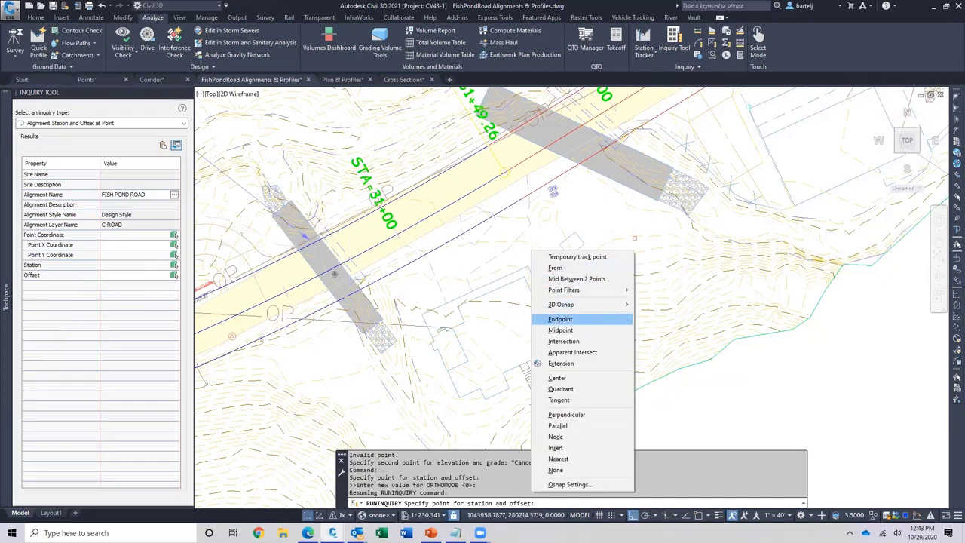
click(559, 319)
click(519, 283)
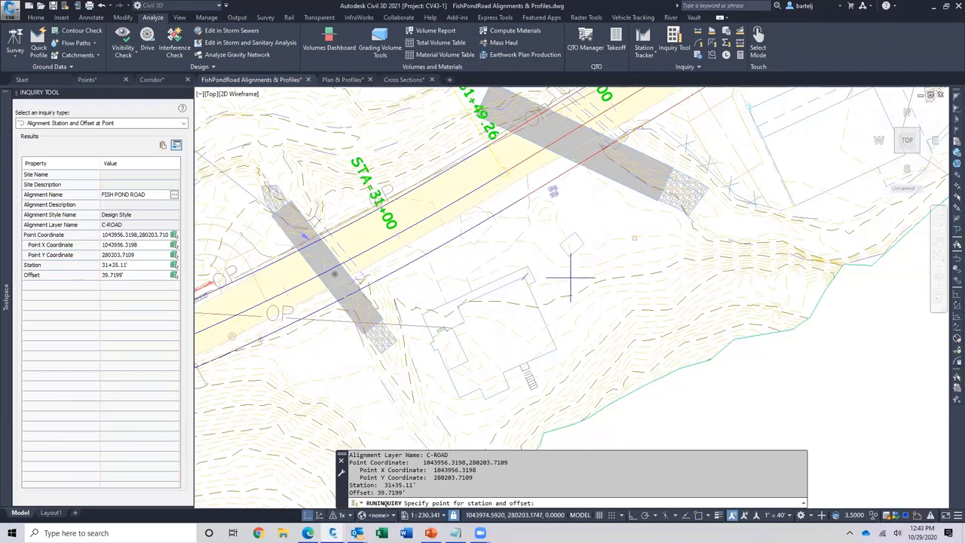
click(583, 205)
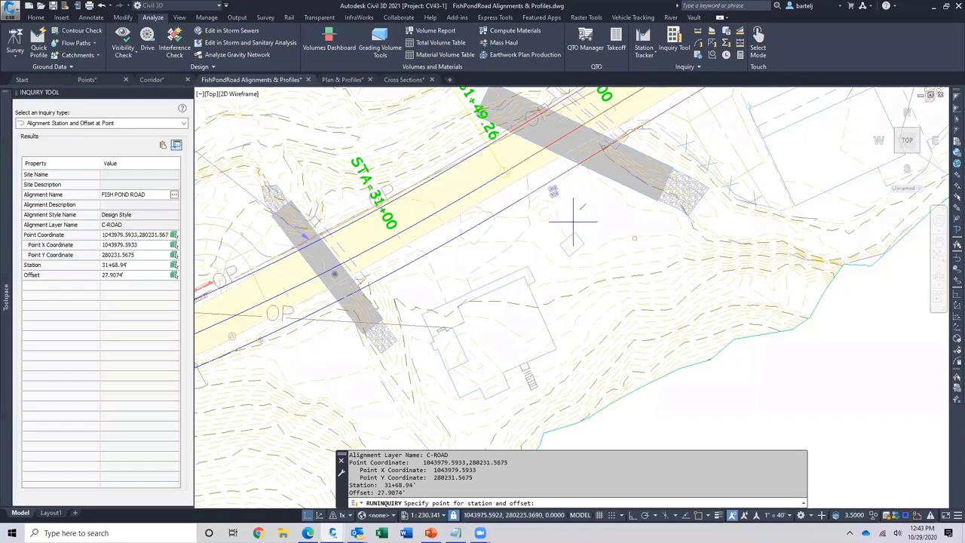
click(493, 251)
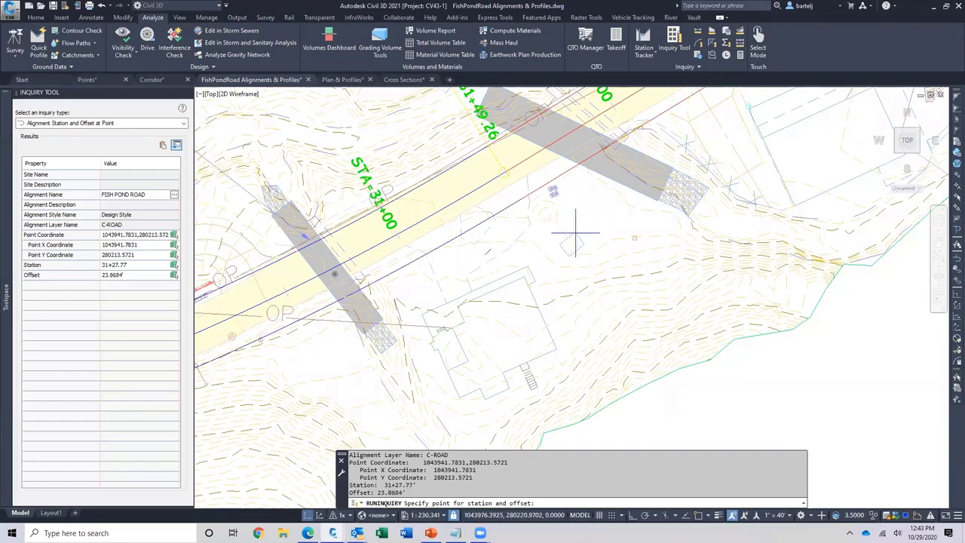
click(575, 231)
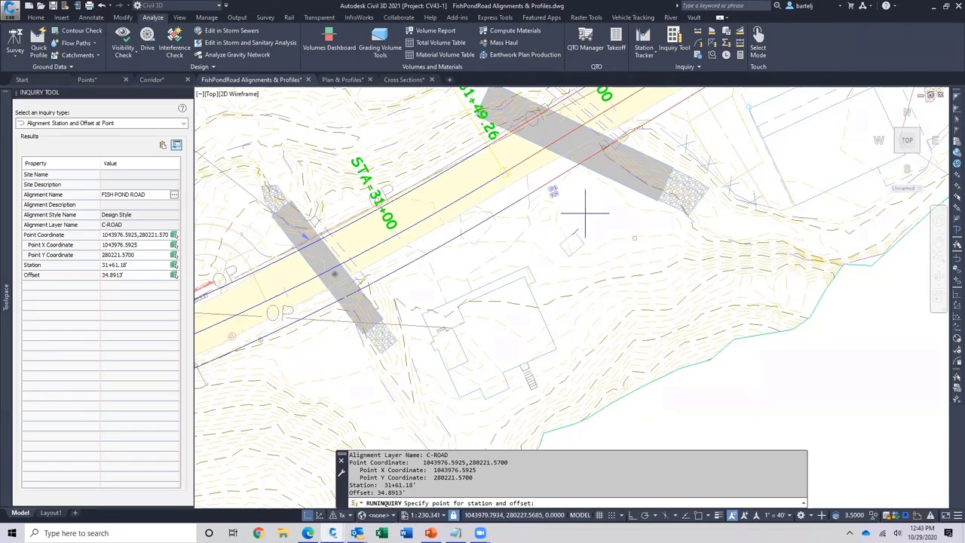
click(587, 208)
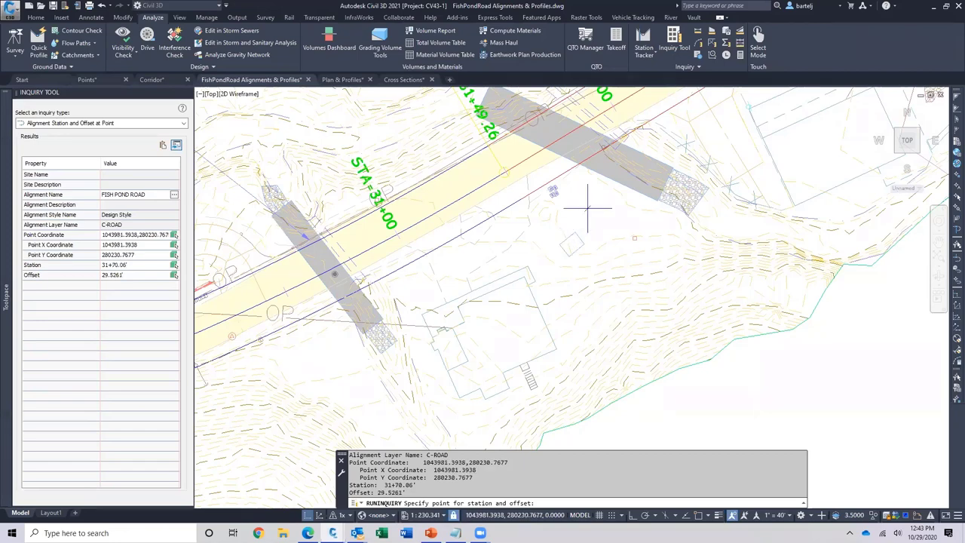
- Enter station 31+50 to locate the point at offset 29.5261'
click(119, 264)
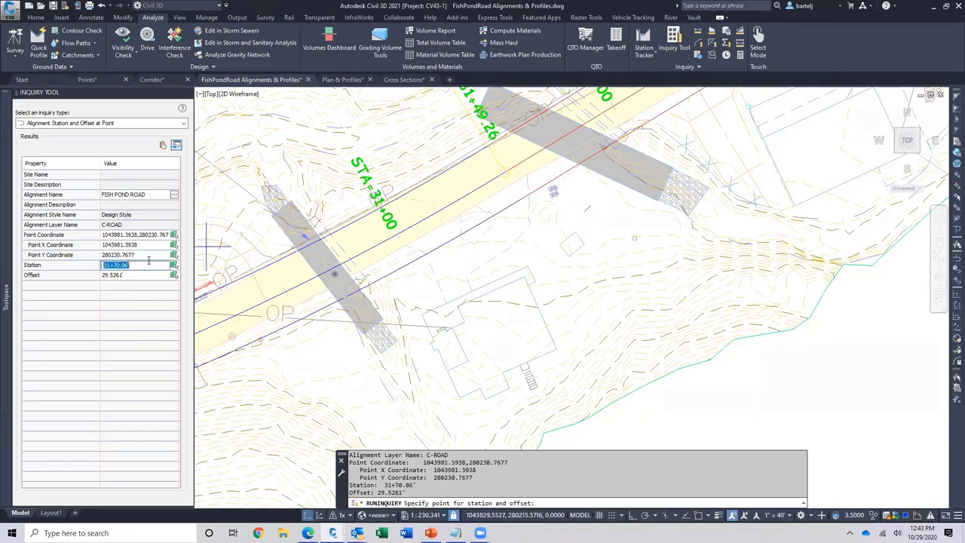
text(31+50)
key(Return)
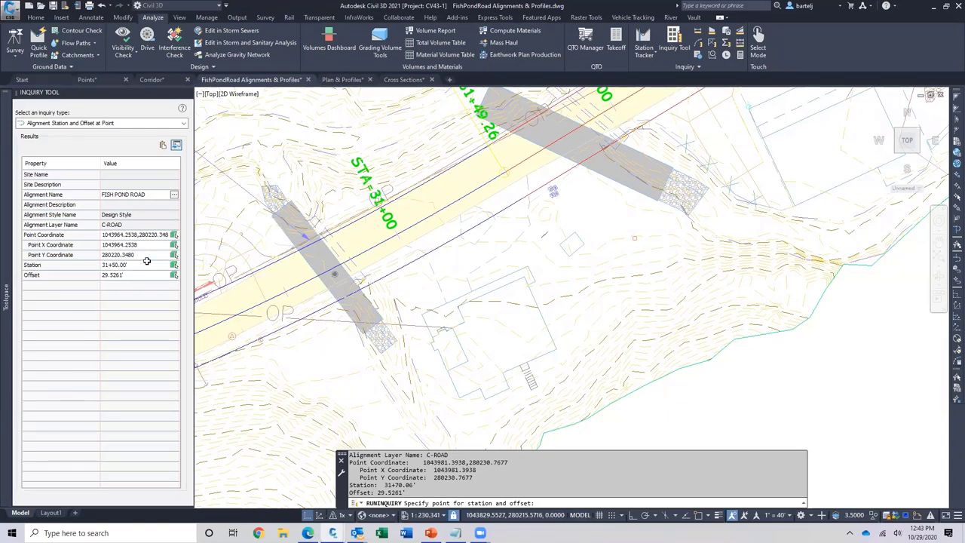
- Set up the Station, Offset and Profile Elevation inquiry on FISH POND ROAD and Proposed Centerline
click(182, 124)
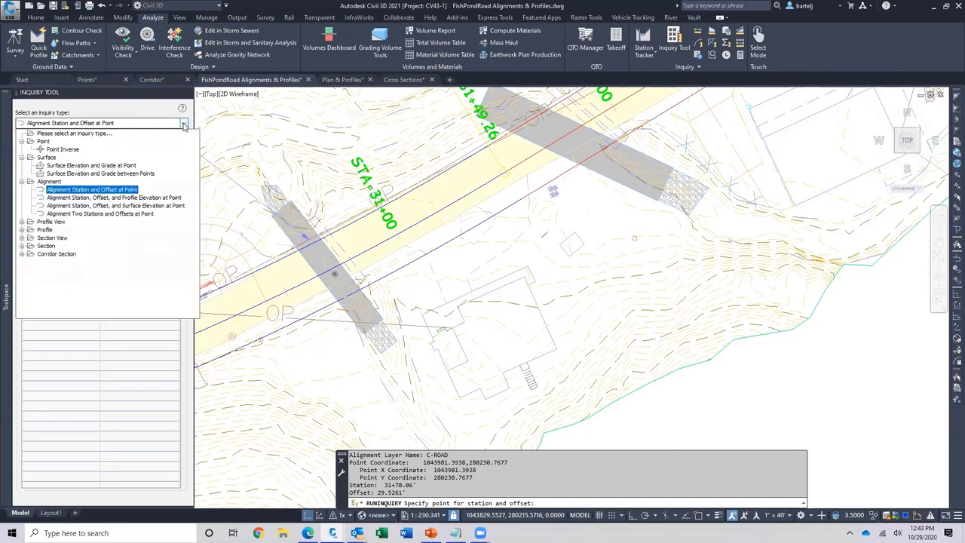
click(123, 198)
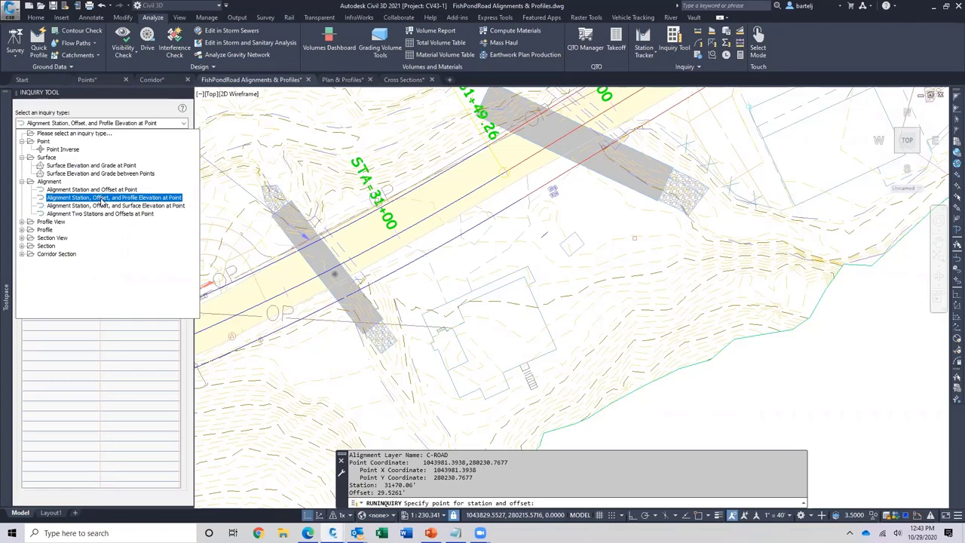
click(102, 199)
click(125, 193)
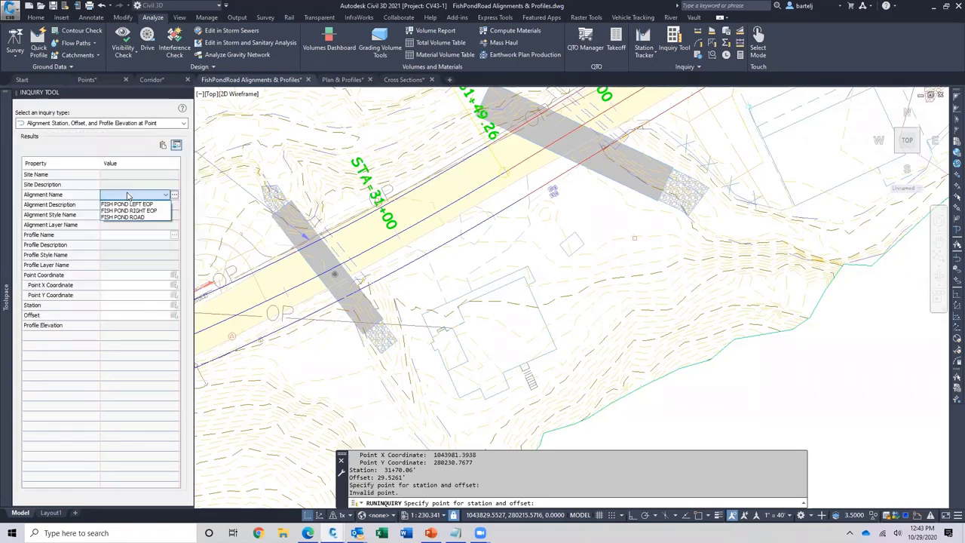
click(128, 217)
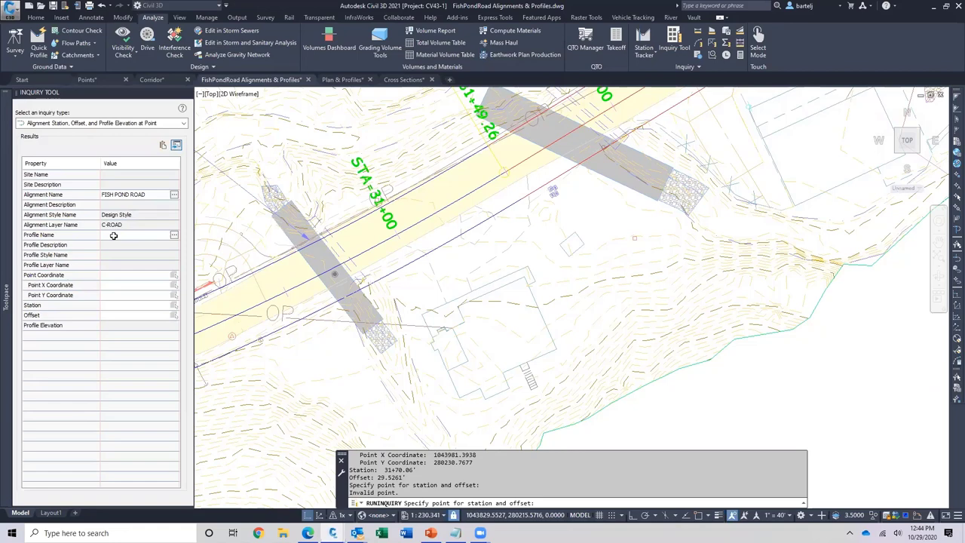
click(113, 236)
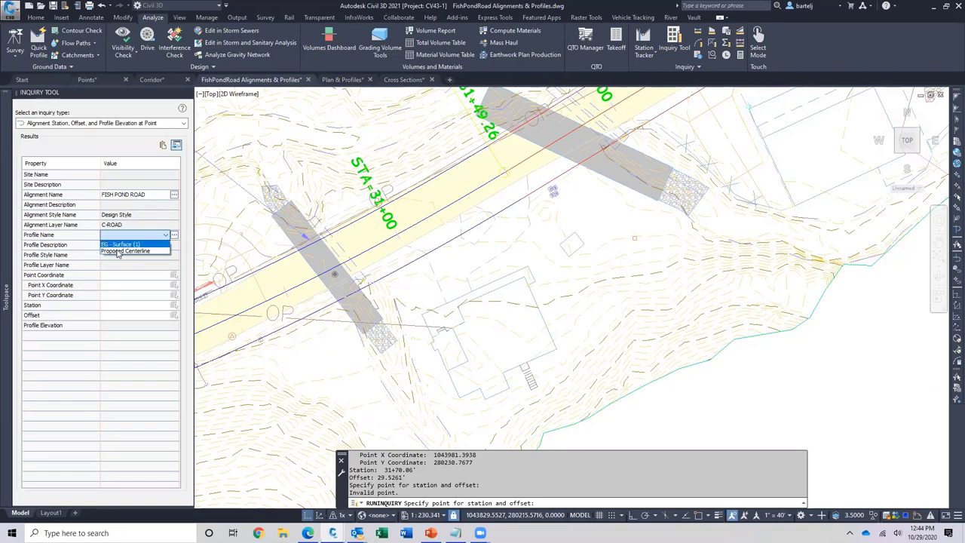
click(118, 251)
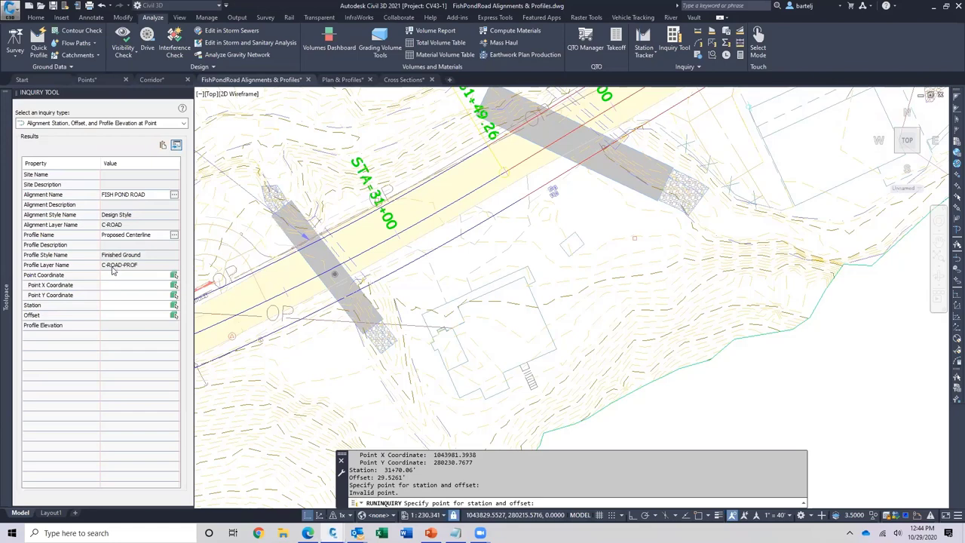
- Pick a point near station 32+00, reading 32+32.43', offset 12.8735', elevation 155.008'
click(173, 276)
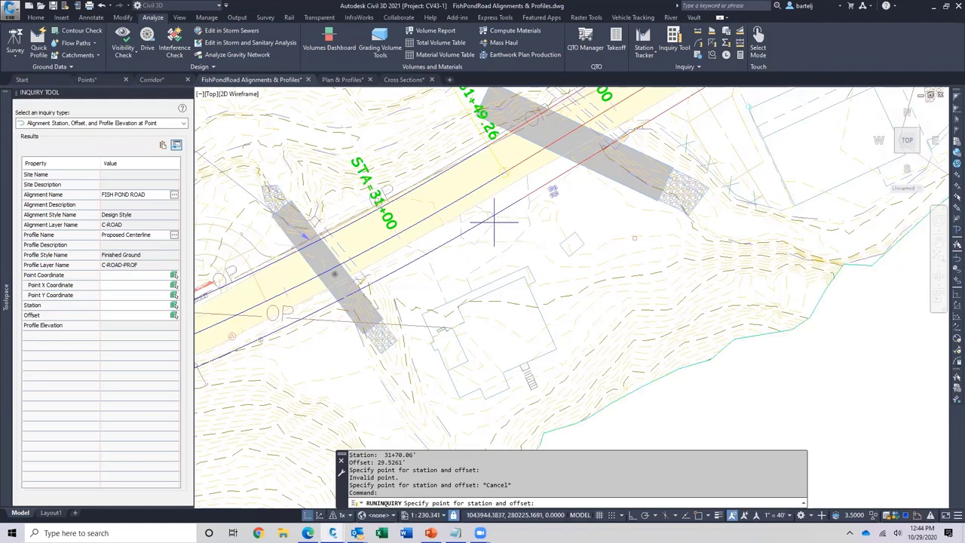
middle_drag(562, 227, 437, 319)
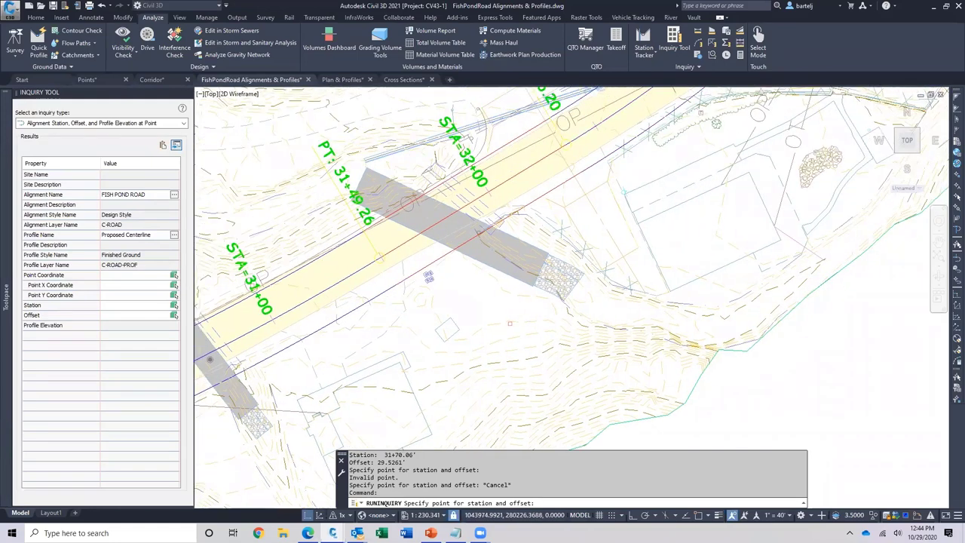
click(576, 177)
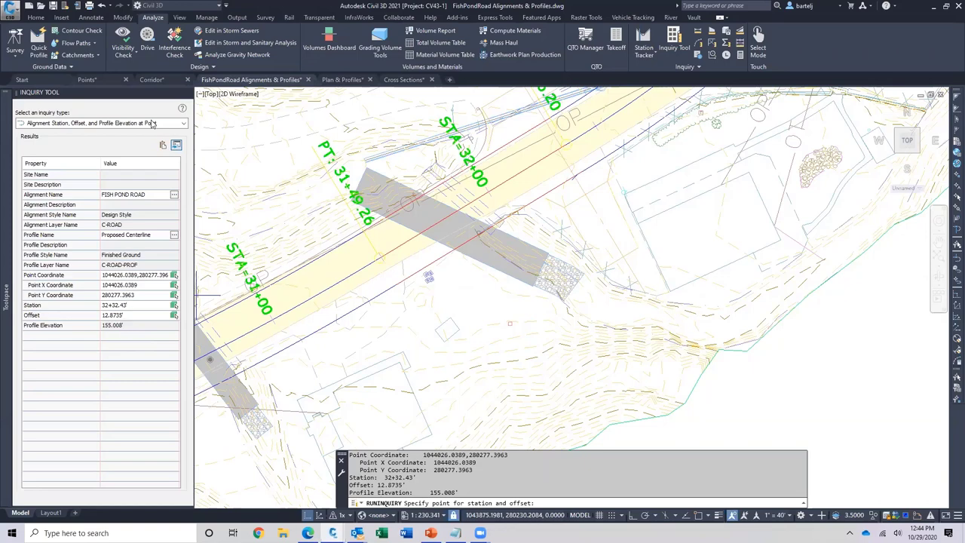
click(184, 125)
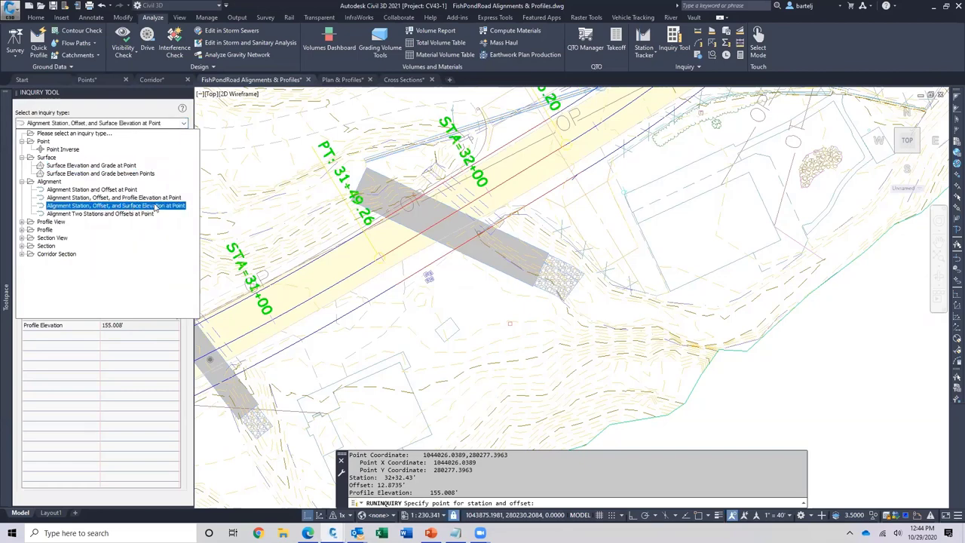
- Switch to Station, Offset and Surface Elevation at Point with FISH POND ROAD selected
click(115, 206)
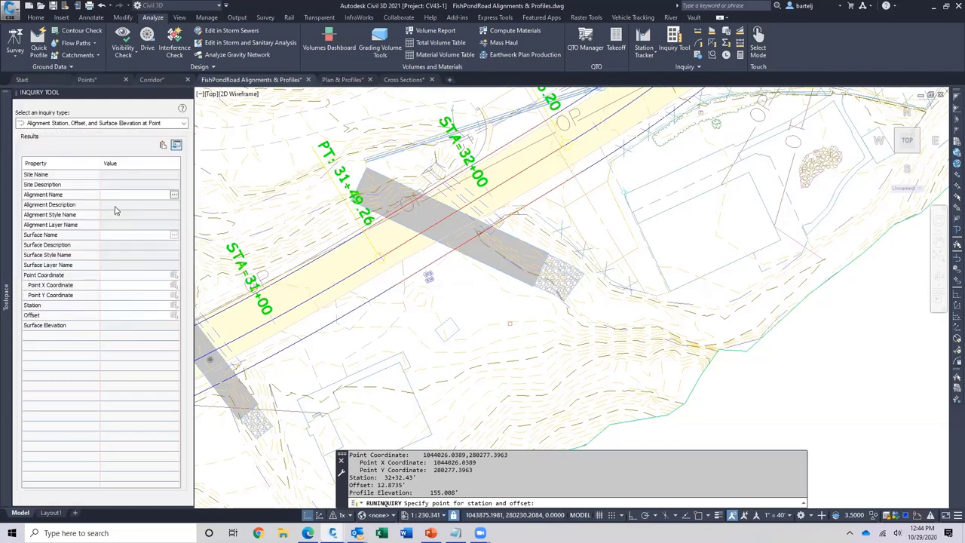
click(174, 197)
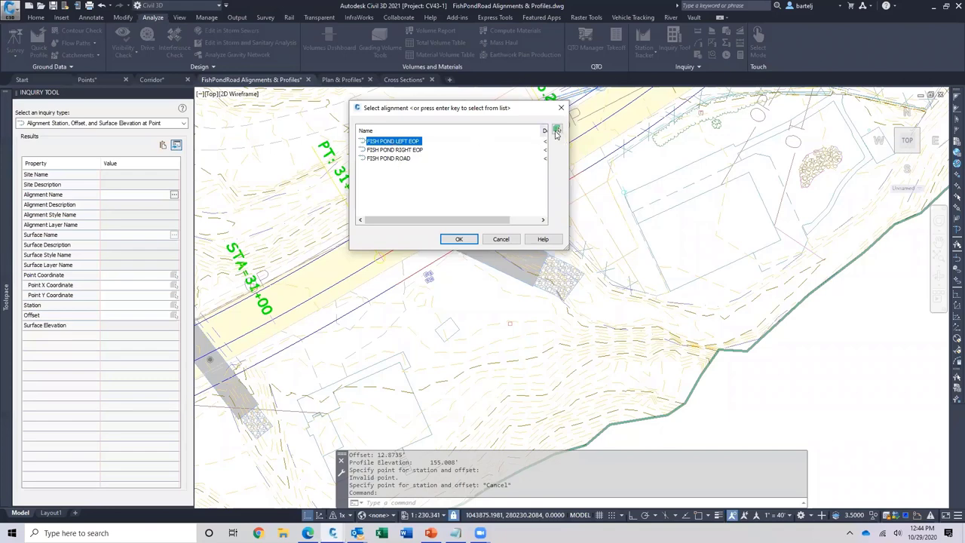
click(386, 158)
click(455, 239)
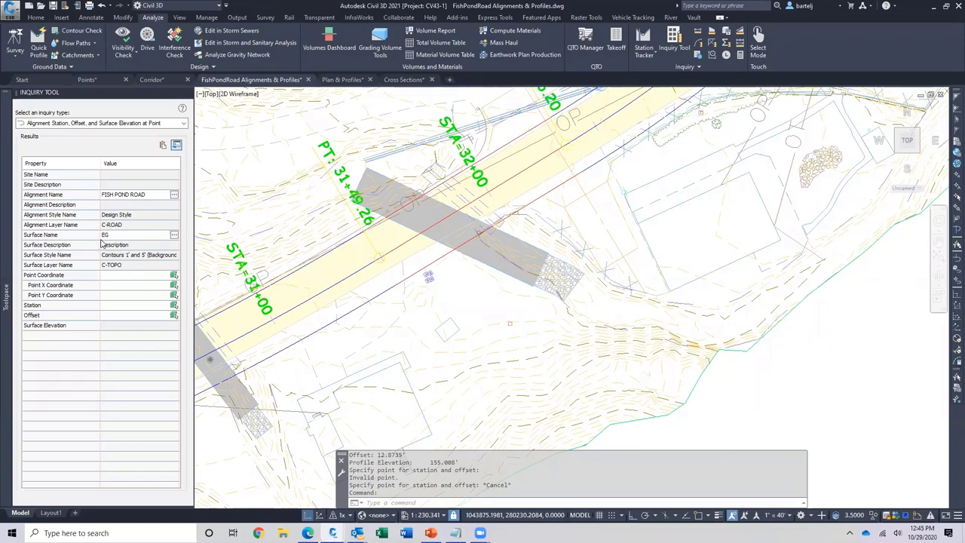
- Pick a point near 32+00, reading station 32+31.95', offset 13.2822', EG elevation 152.122'
click(174, 277)
click(574, 178)
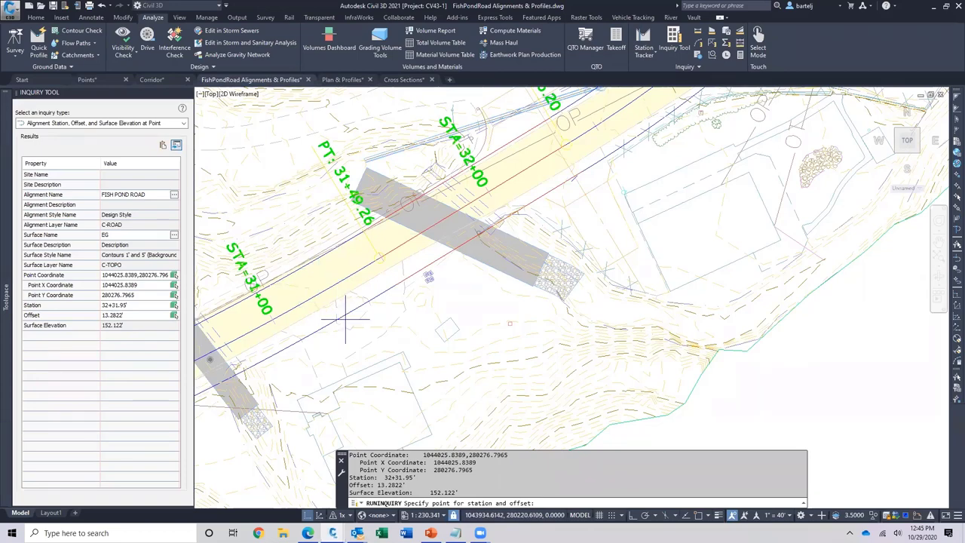
click(185, 125)
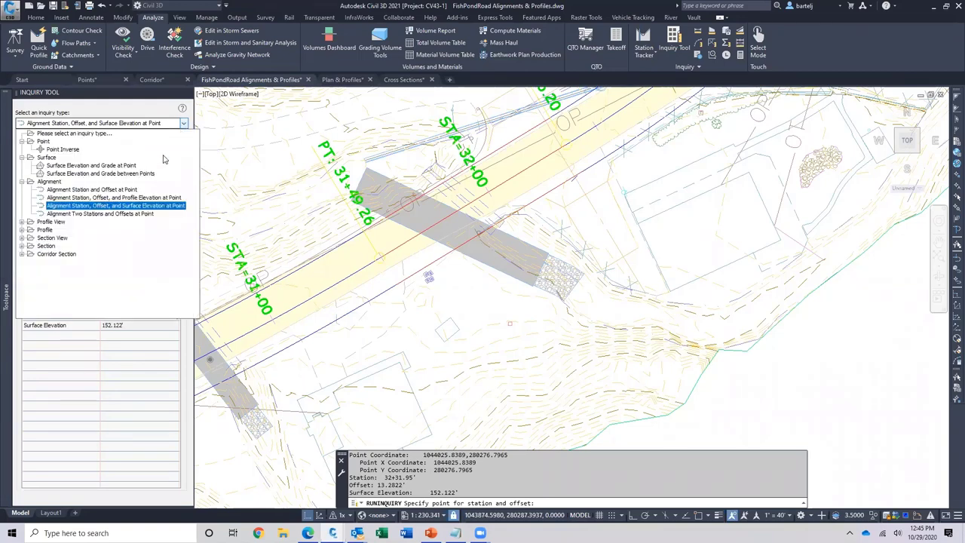
- Choose the two-alignment stations and offsets inquiry and move to the Corridor drawing
click(75, 214)
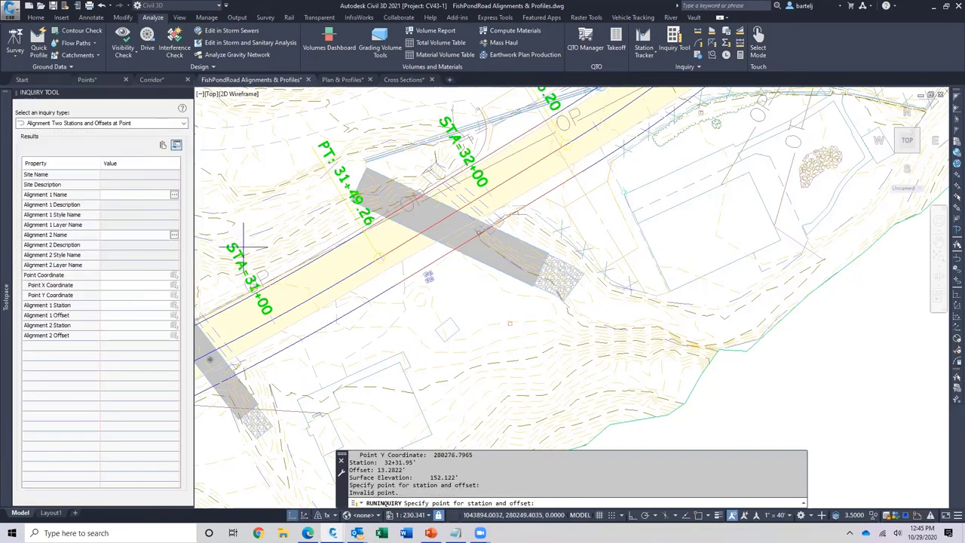
click(154, 81)
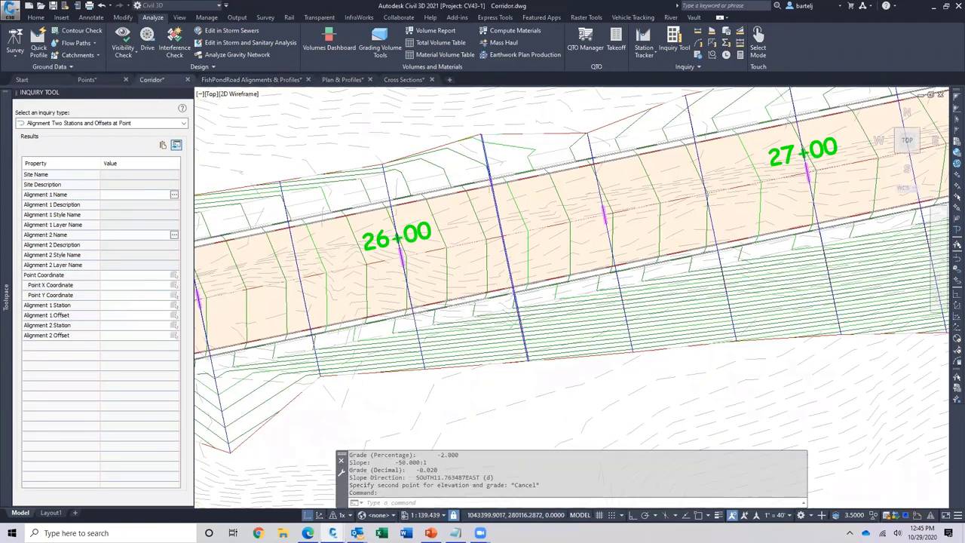
mouse_move(301, 279)
middle_down()
mouse_move(362, 276)
mouse_move(435, 293)
middle_up()
scroll(435, 292, up, 4)
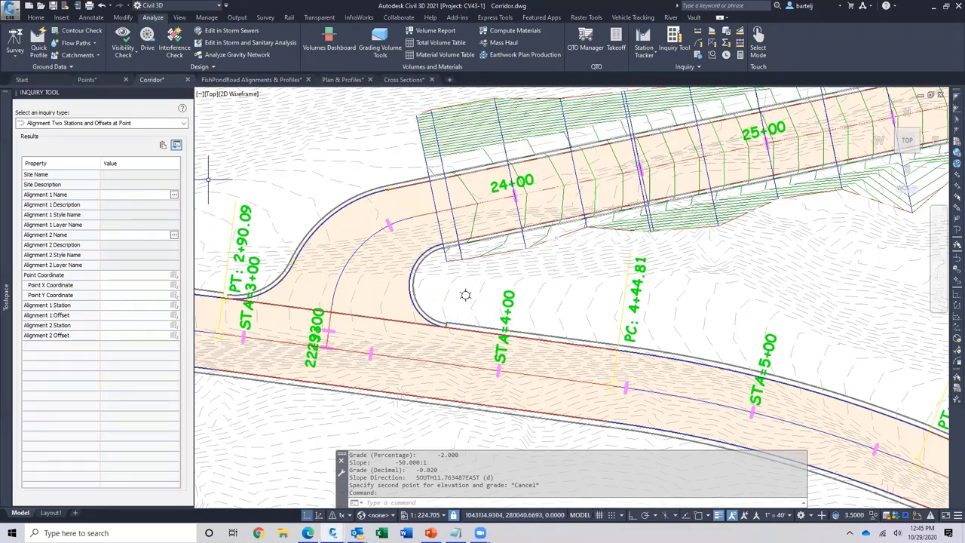
- Relate an insertion point to FISH POND ROAD (23+73.45') and KOOL ROAD (3+83.45')
click(140, 196)
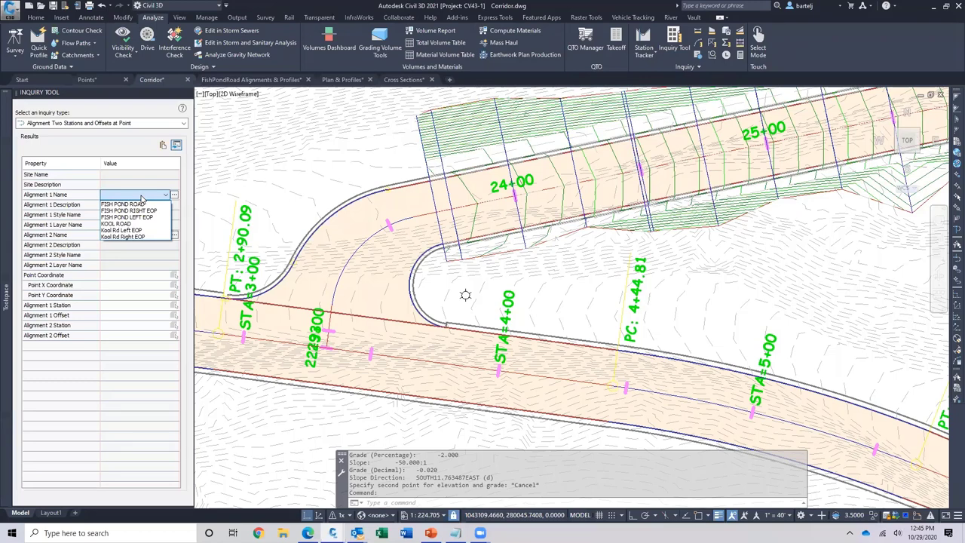
click(139, 204)
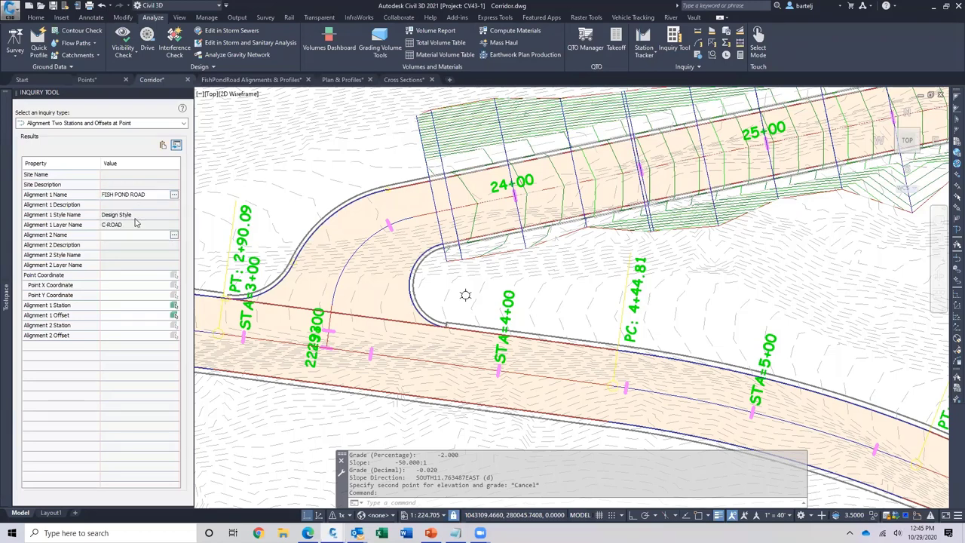
click(132, 237)
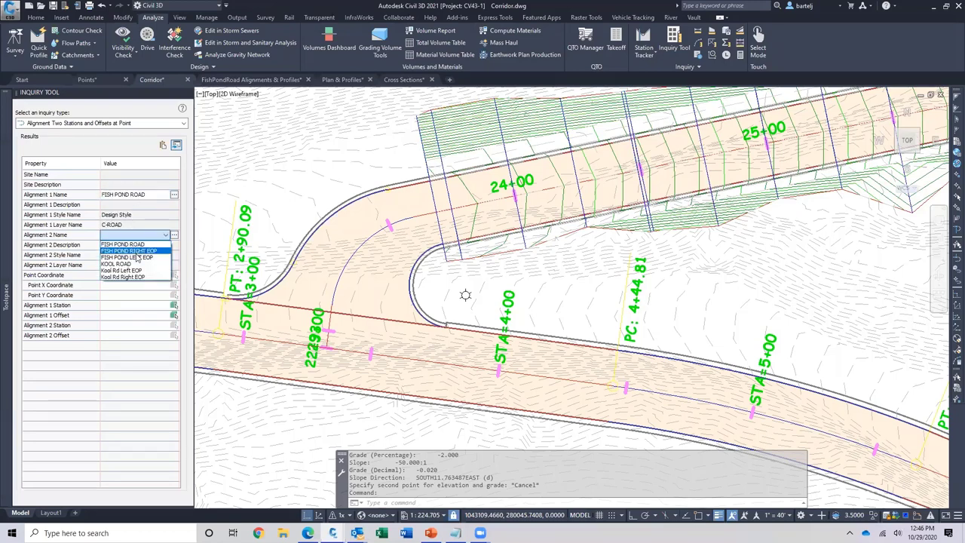
click(126, 263)
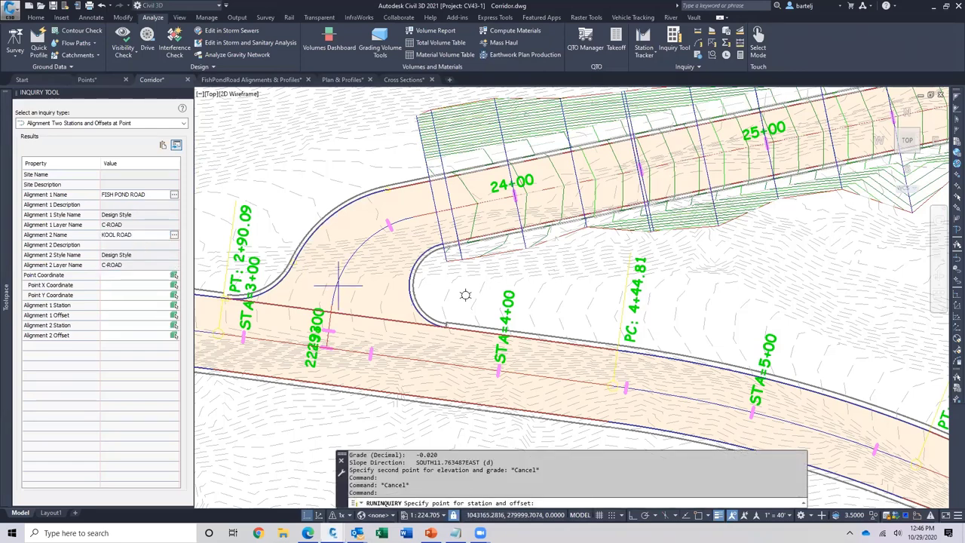
shift+right_click(465, 295)
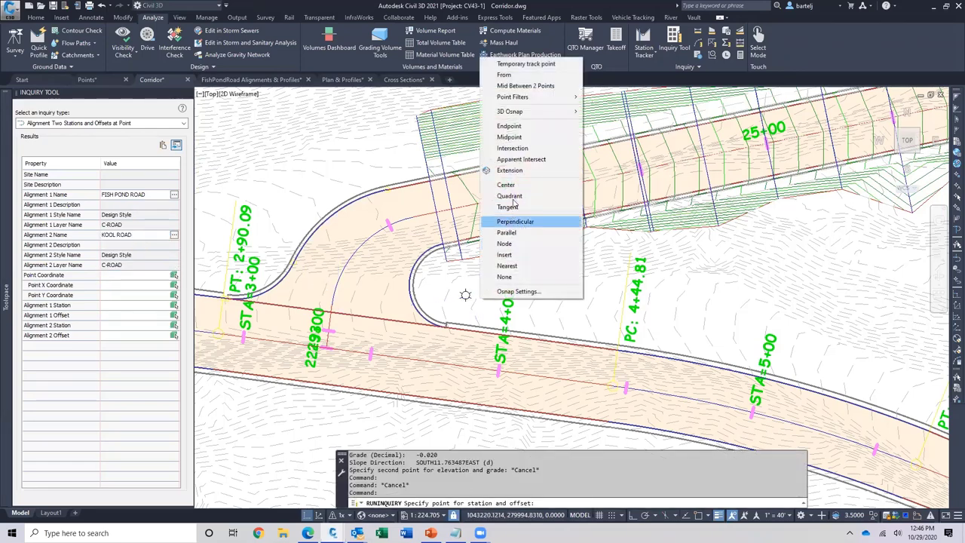
click(511, 257)
click(465, 295)
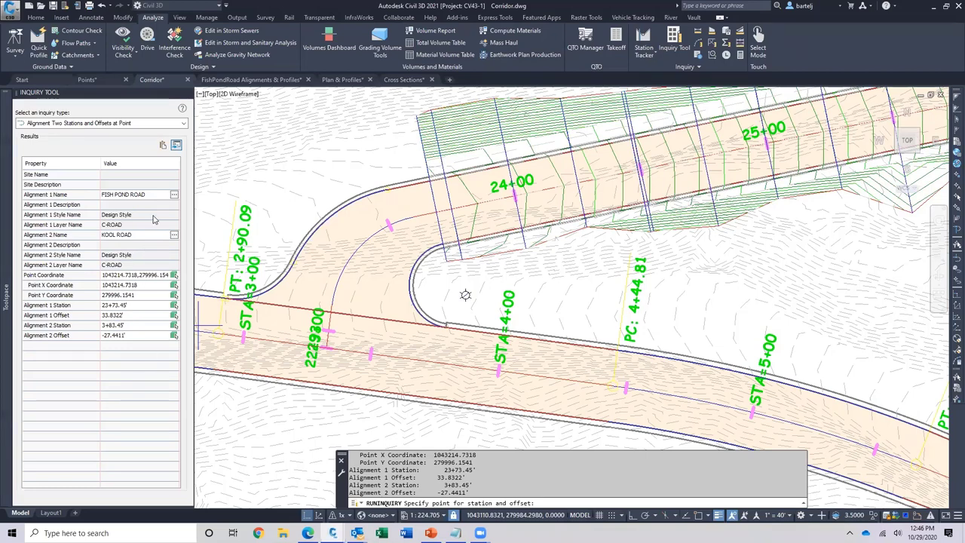
- Expand the Profile View group in the inquiry type list
click(184, 124)
click(51, 222)
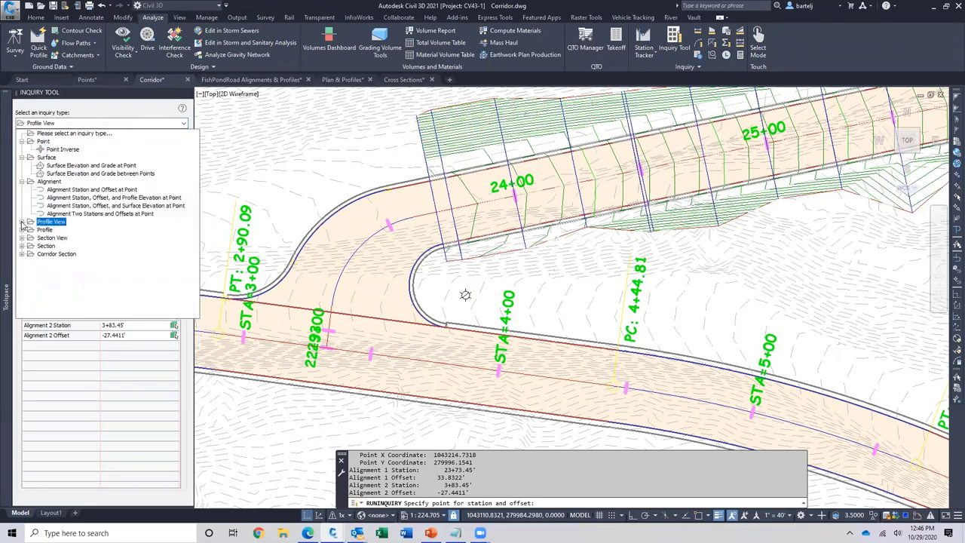
click(22, 222)
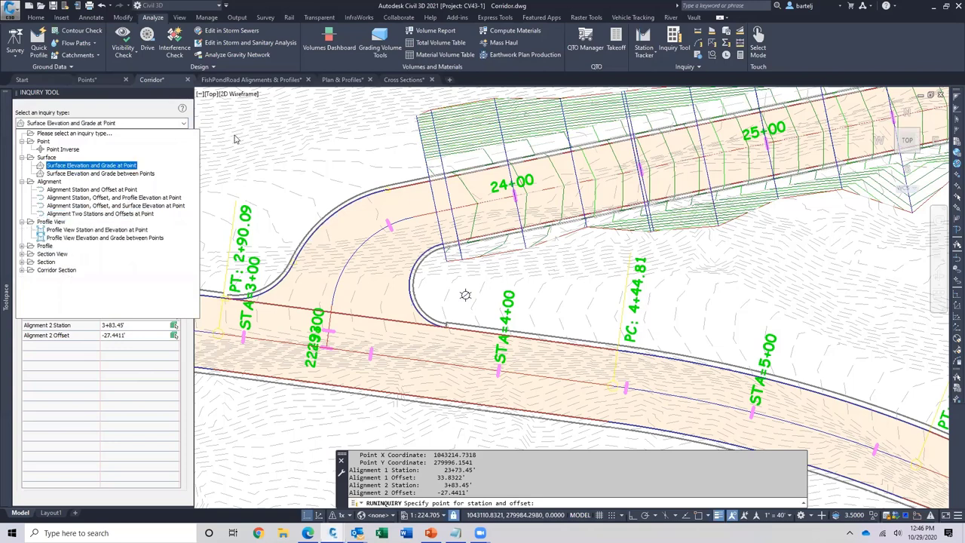
- Open the Plan & Profile 1 sheet of Plan & Profiles.dwg, centred on the profile grid
mouse_move(343, 82)
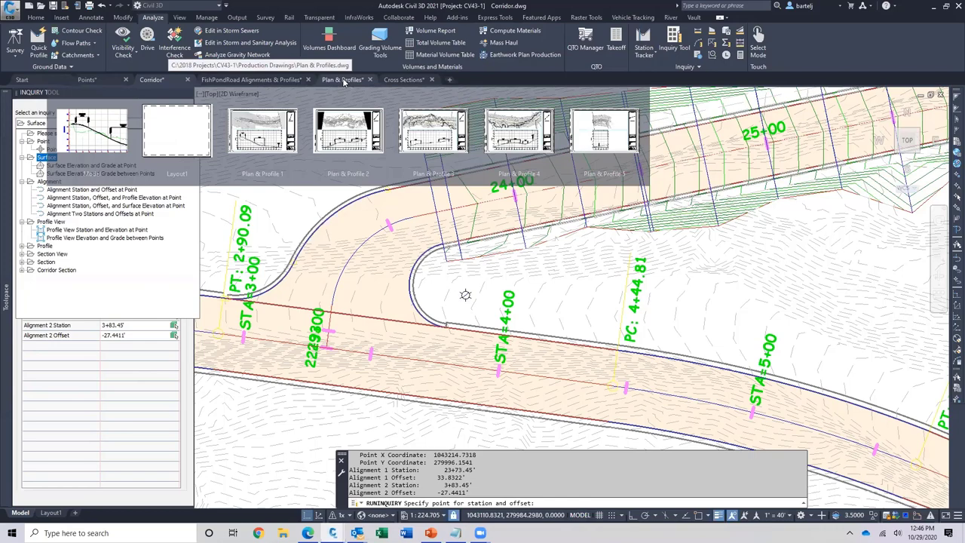
mouse_move(265, 126)
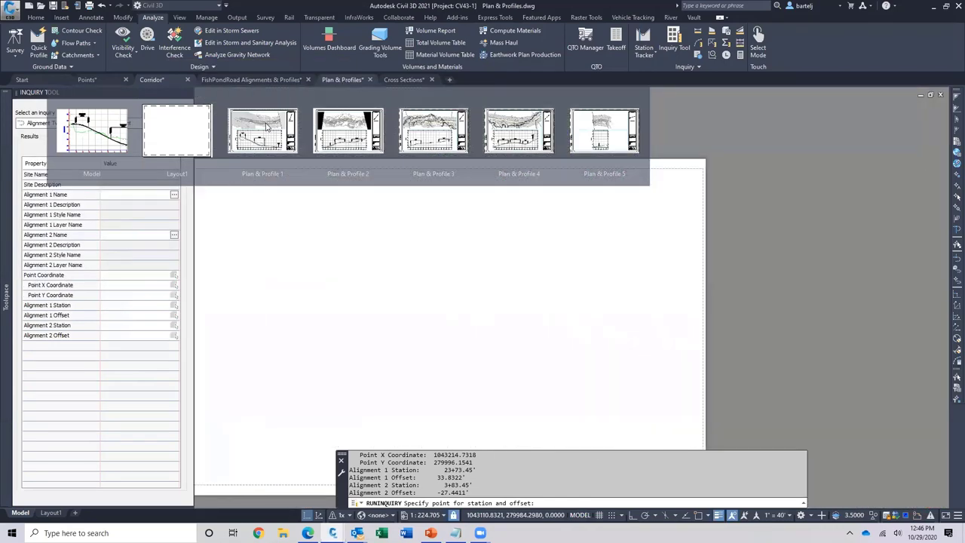
click(265, 127)
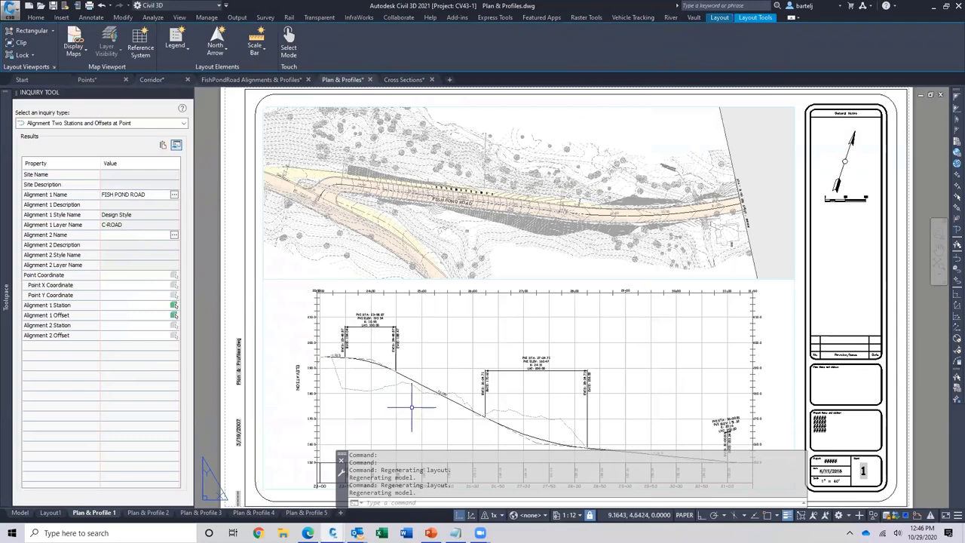
middle_drag(412, 407, 398, 327)
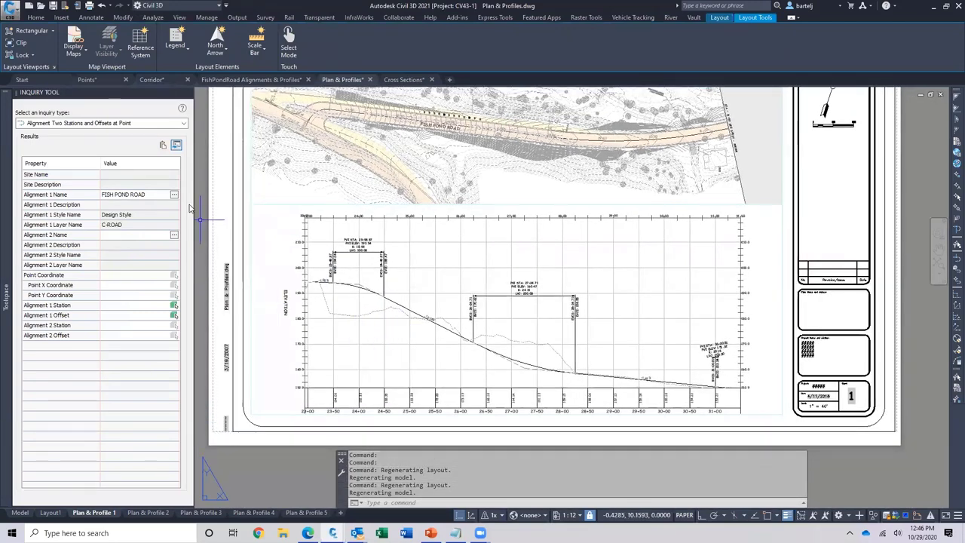
click(184, 123)
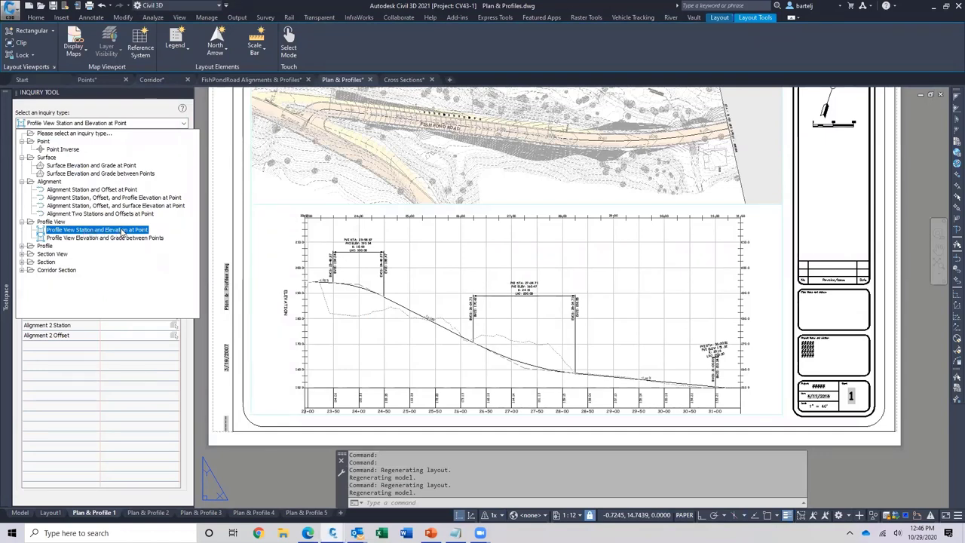
click(409, 346)
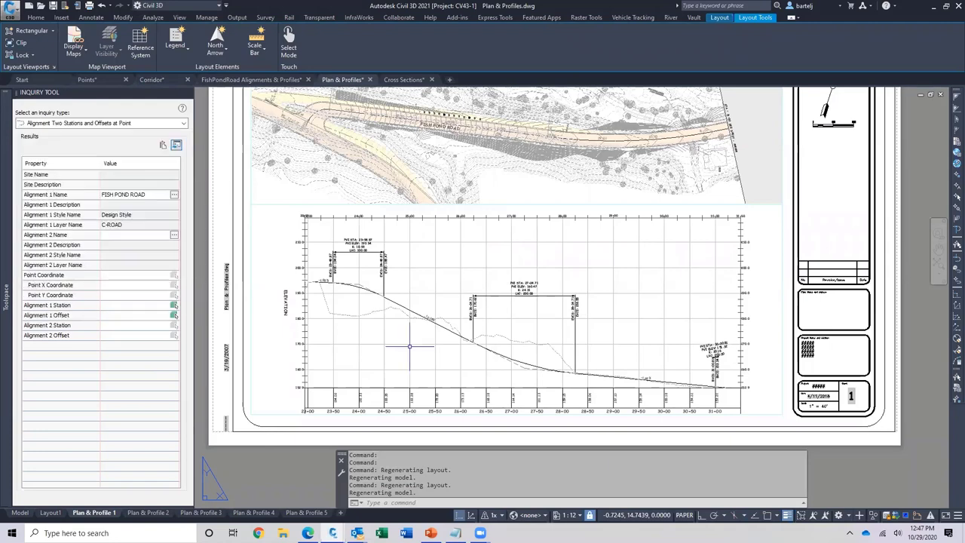
scroll(410, 346, up, 4)
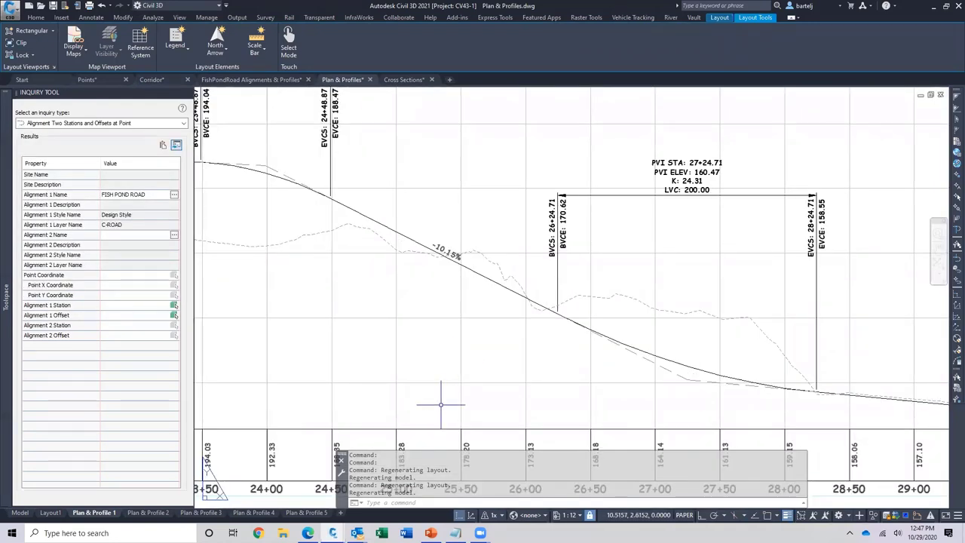
- Draw a narrow vertical ellipse with Ortho on in the FISH POND ROAD profile near station 25+50
text(e)
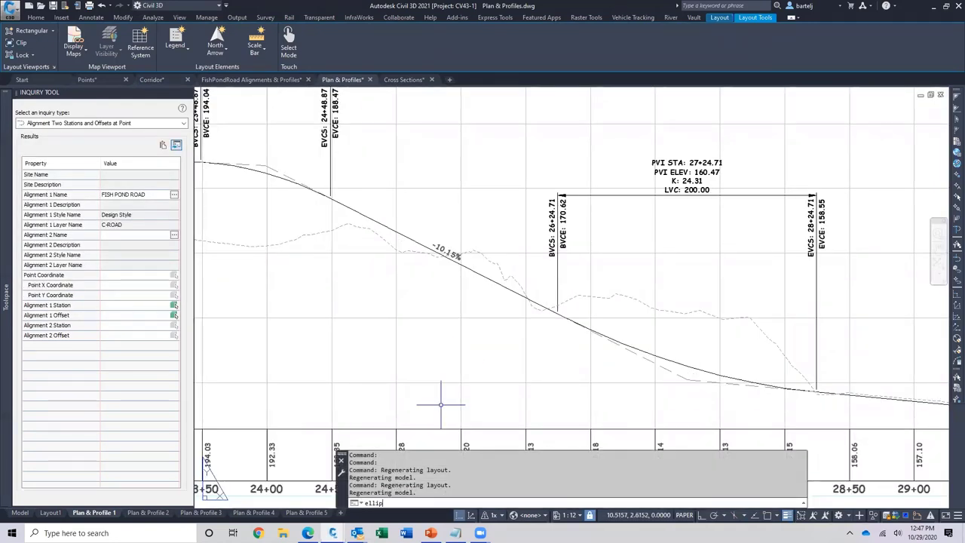
text(llip)
key(Escape)
double_click(431, 338)
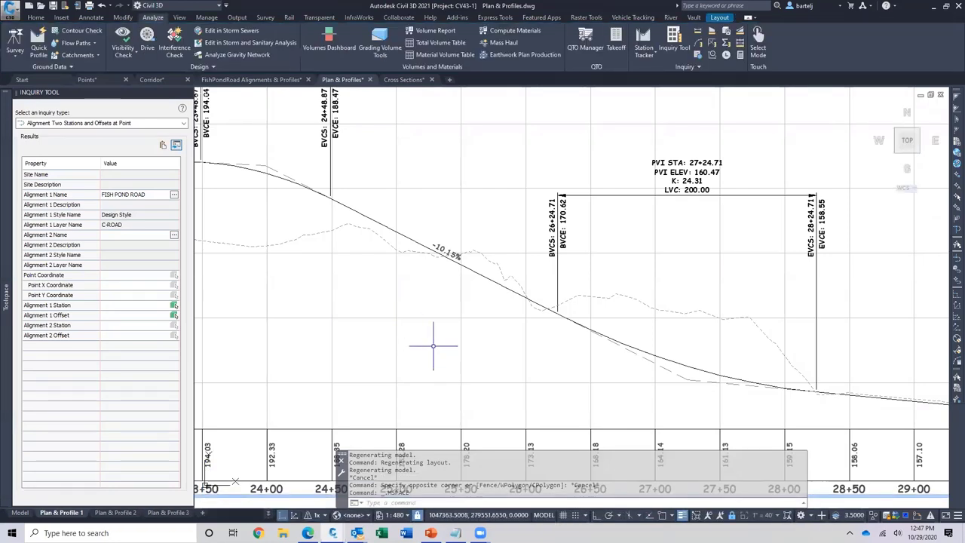
text(elli)
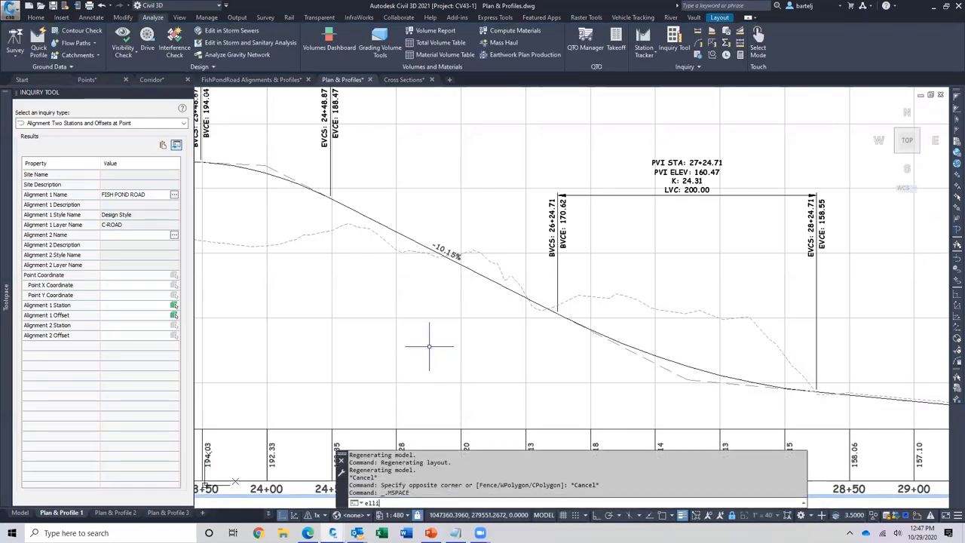
text(pse)
key(Return)
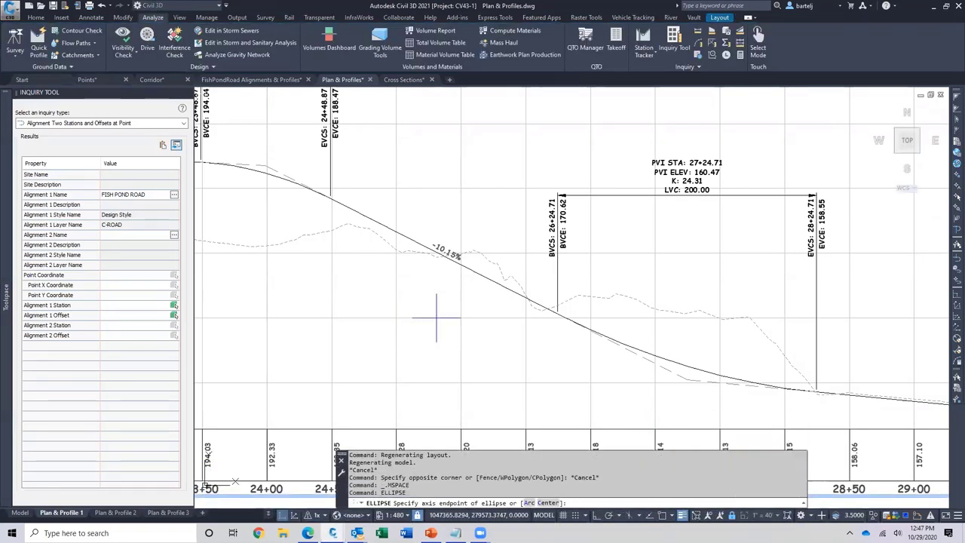
click(437, 377)
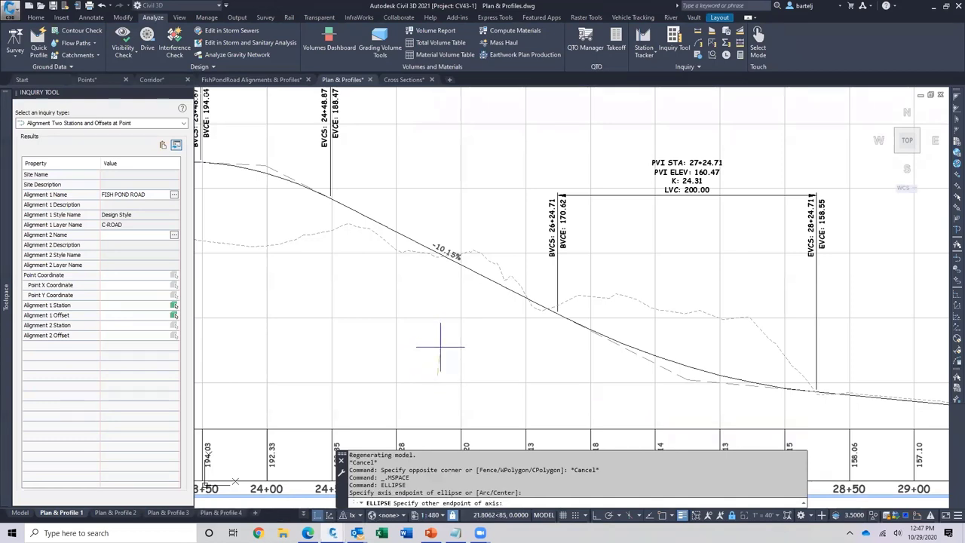
key(F8)
click(437, 347)
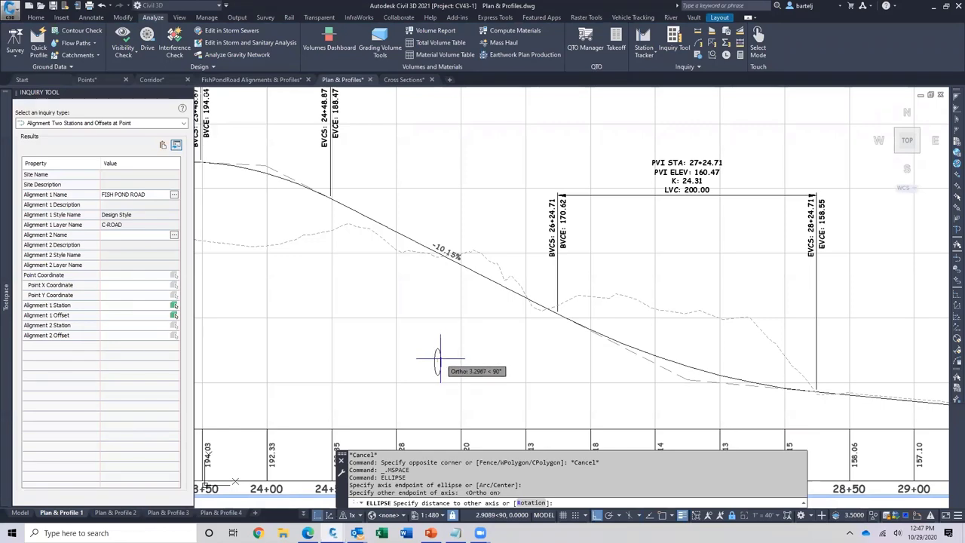
click(440, 368)
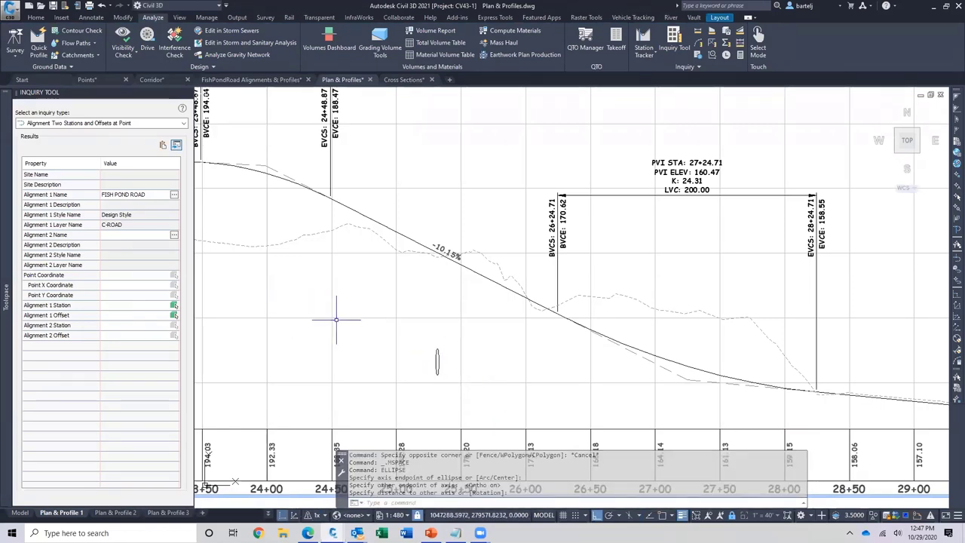
mouse_move(354, 316)
middle_down()
mouse_move(417, 274)
mouse_move(418, 263)
middle_up()
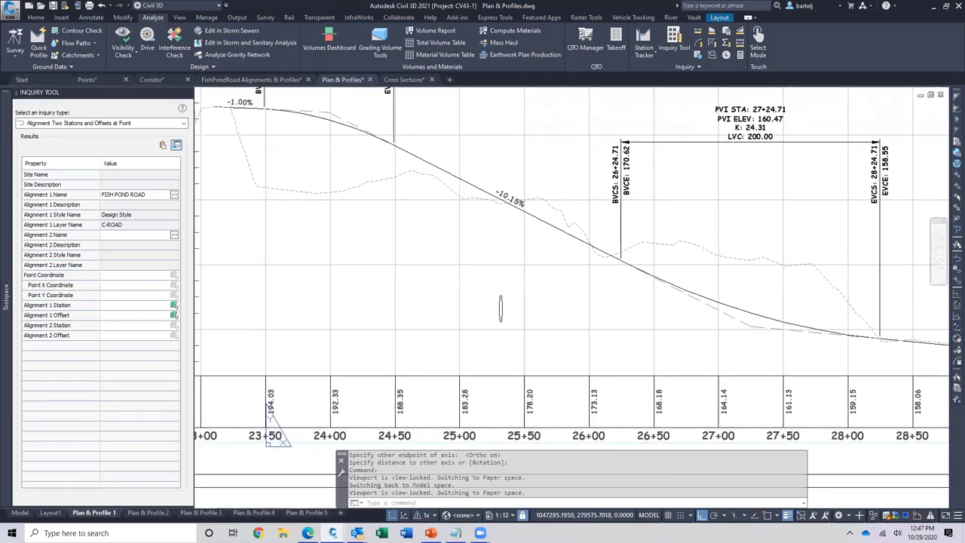
- Start a Profile View Station and Elevation at Point inquiry on profile view PV - (30)
click(183, 123)
click(83, 230)
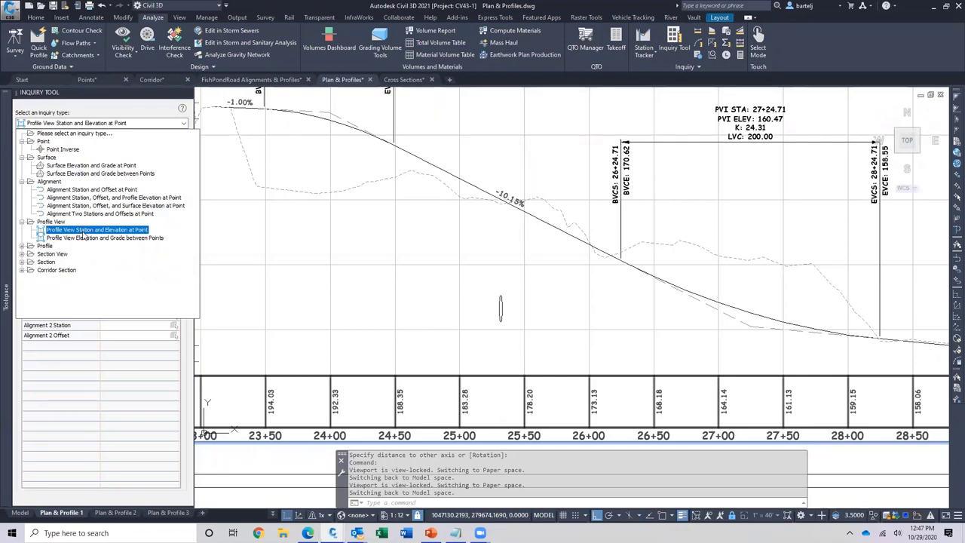
click(85, 231)
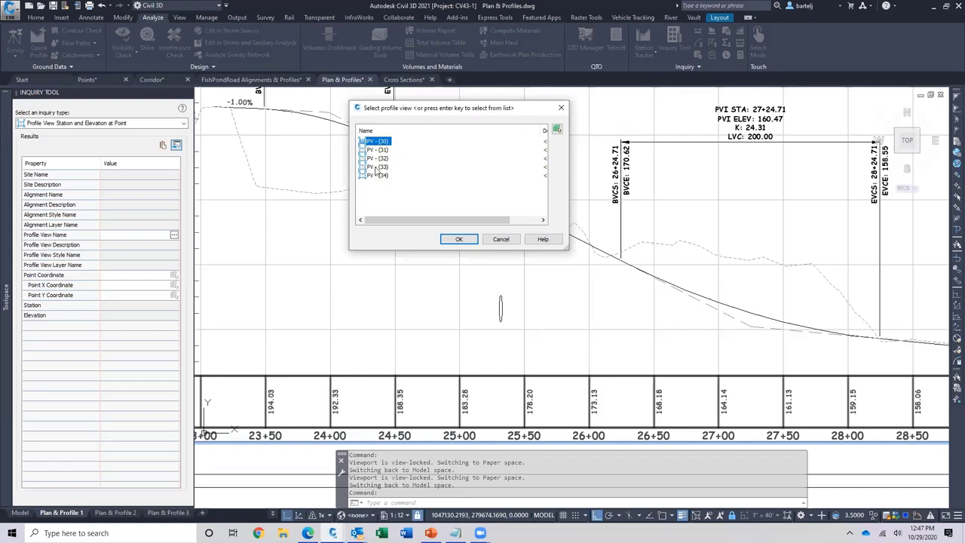
click(556, 130)
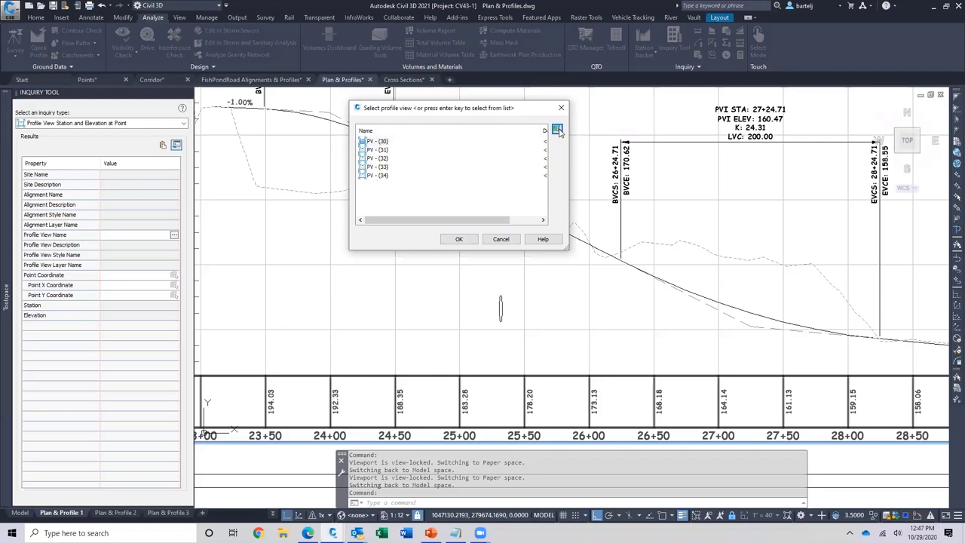
key(Return)
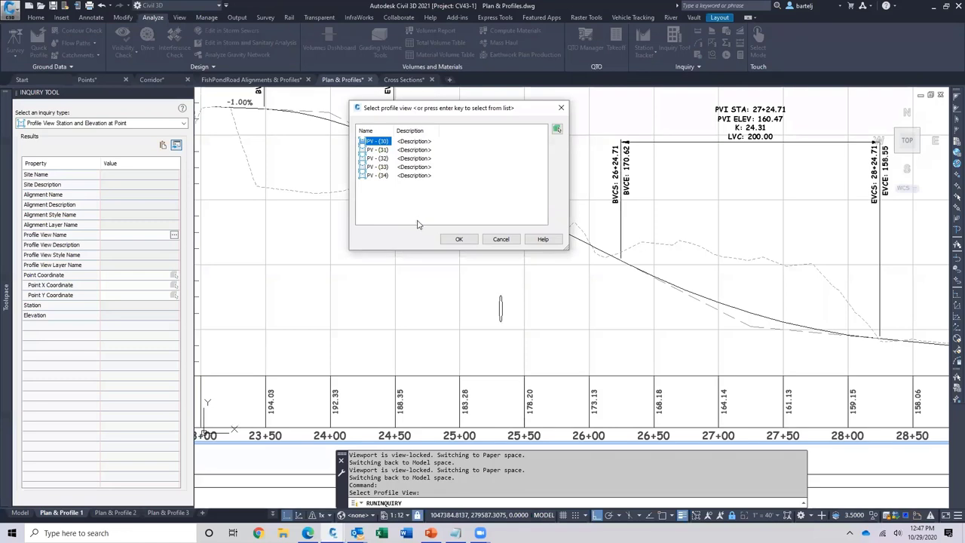
click(457, 239)
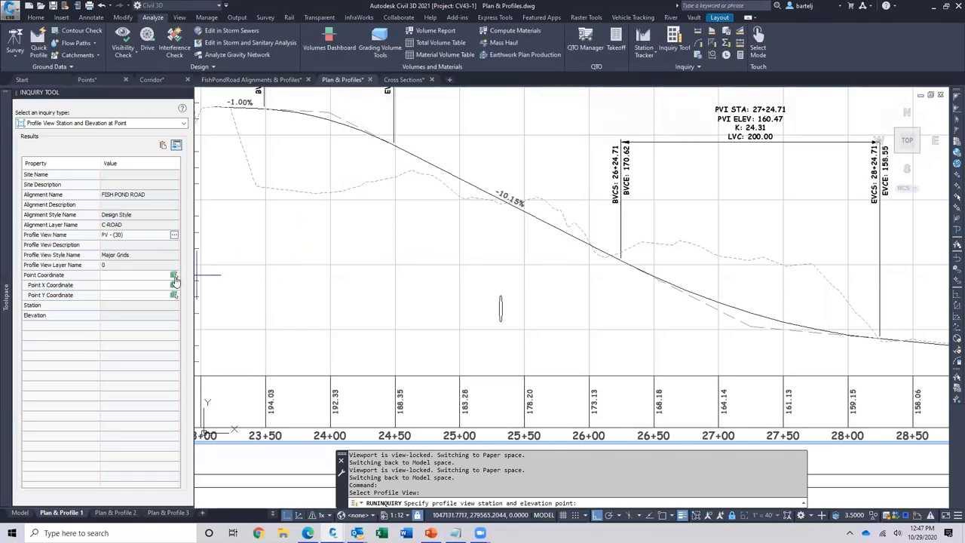
key(Escape)
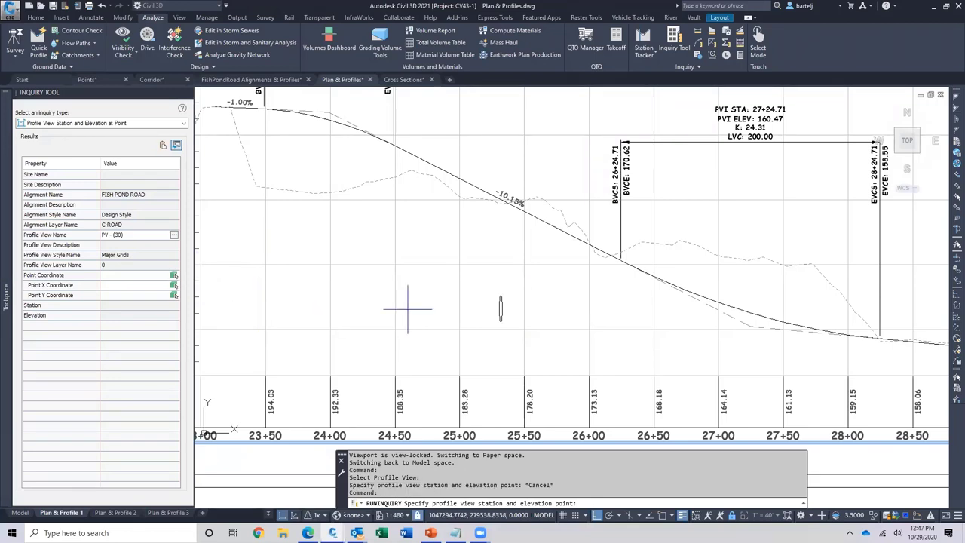
- Snap to the ellipse's bottom quadrant, reading station 25+31.60' and elevation 161.123'
shift+right_click(474, 323)
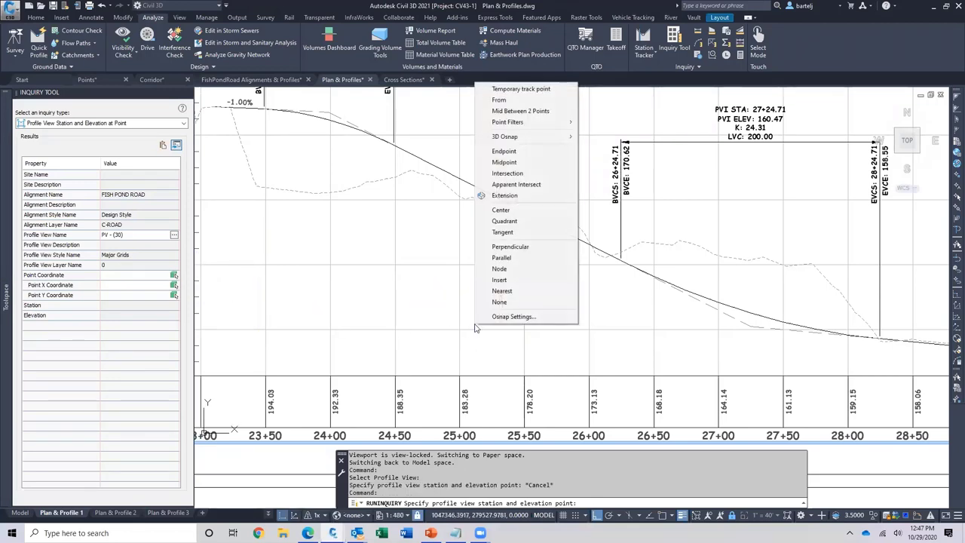
click(519, 224)
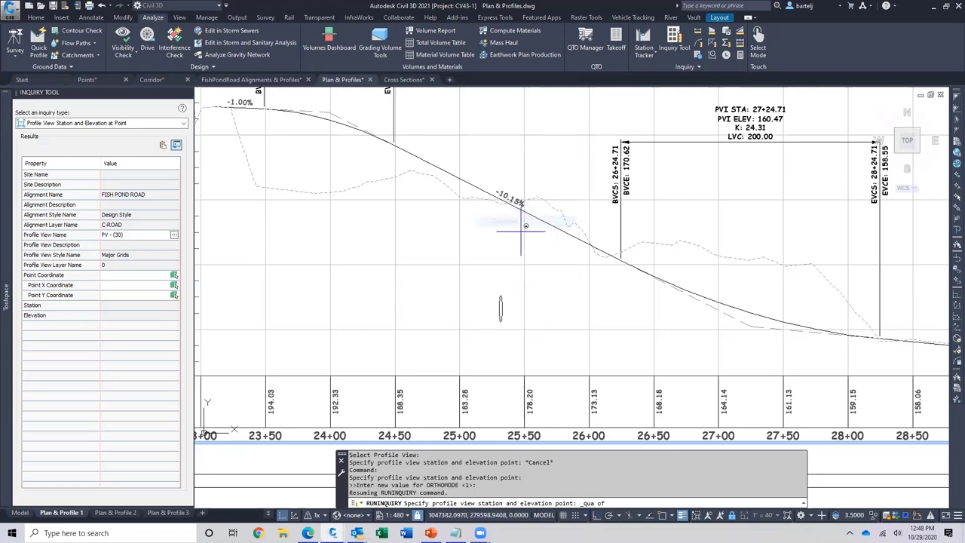
click(499, 322)
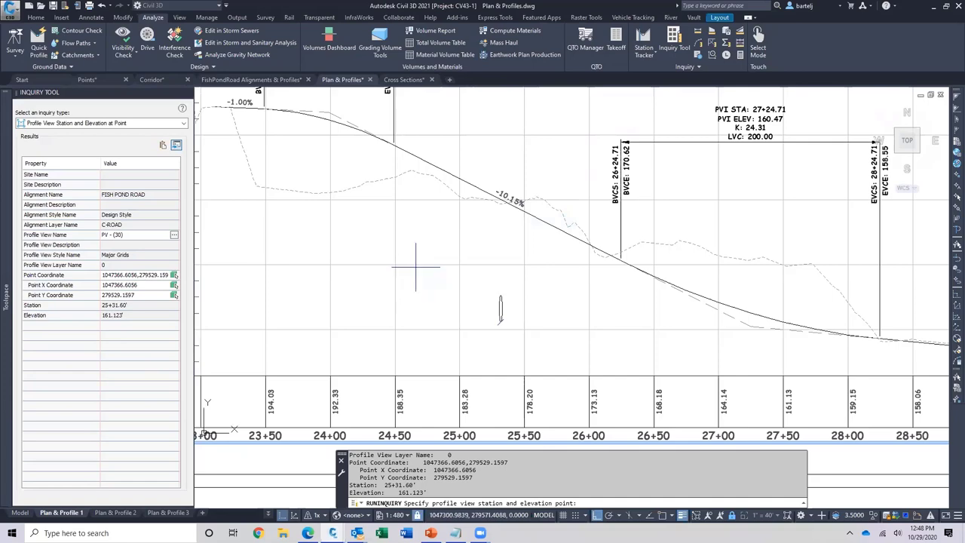
middle_drag(407, 256, 476, 253)
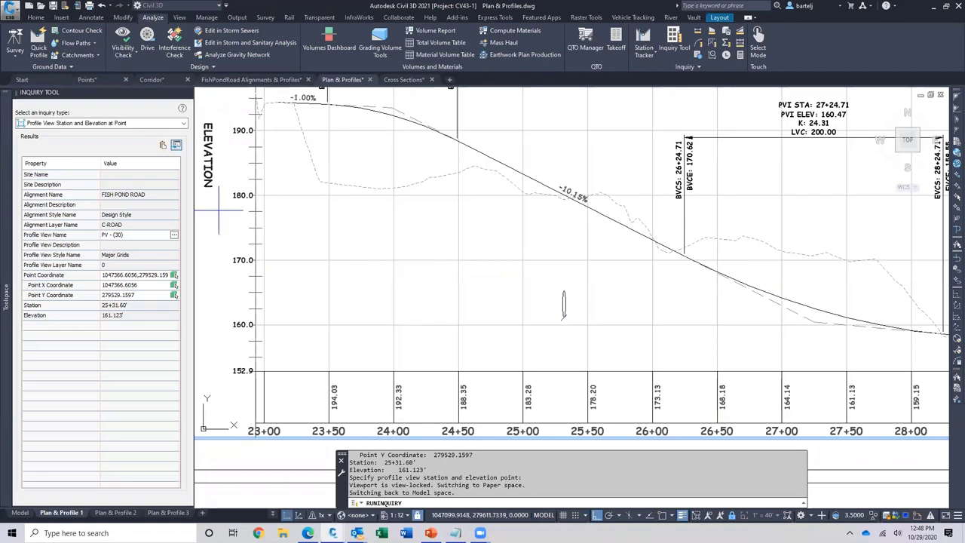
- Switch to the Profile View Elevation and Grade between Points inquiry on PV - (30)
click(184, 123)
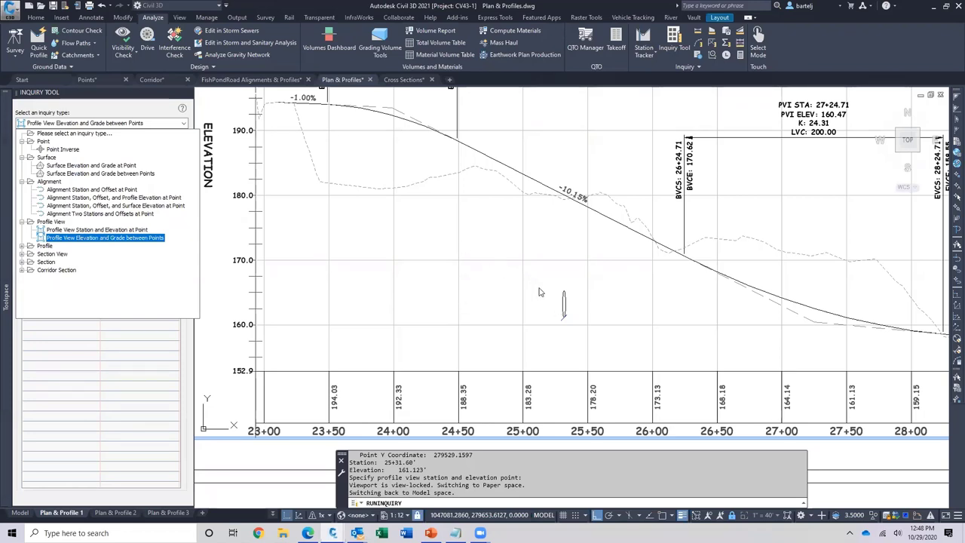
click(151, 238)
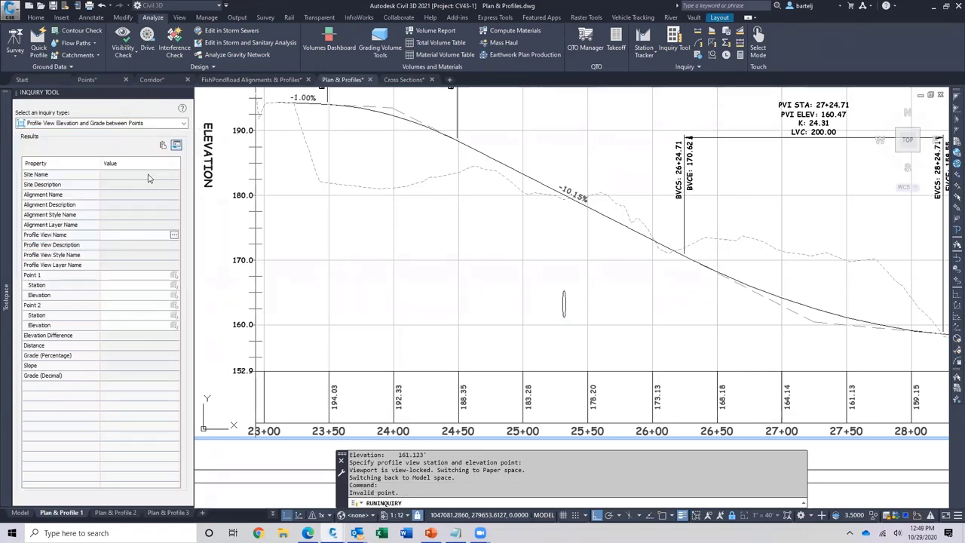
click(174, 236)
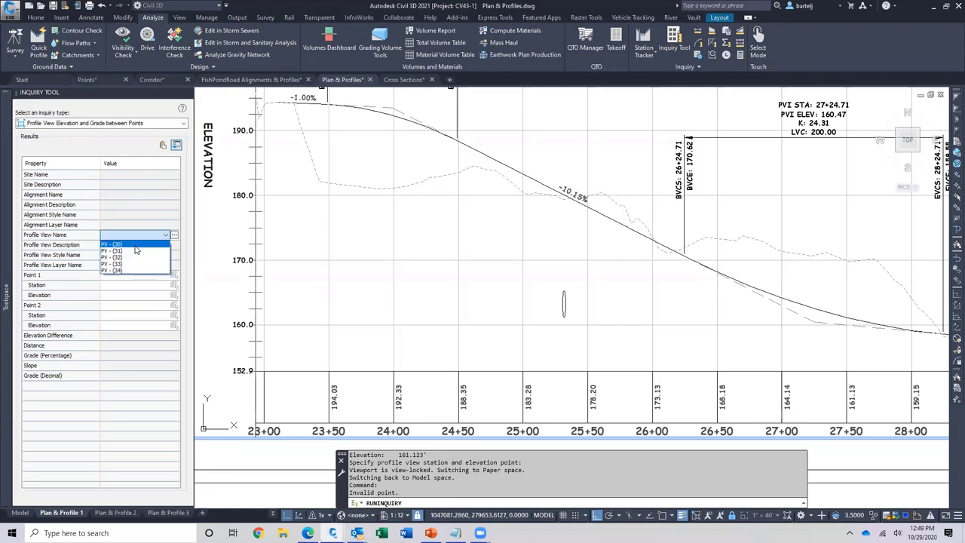
click(134, 246)
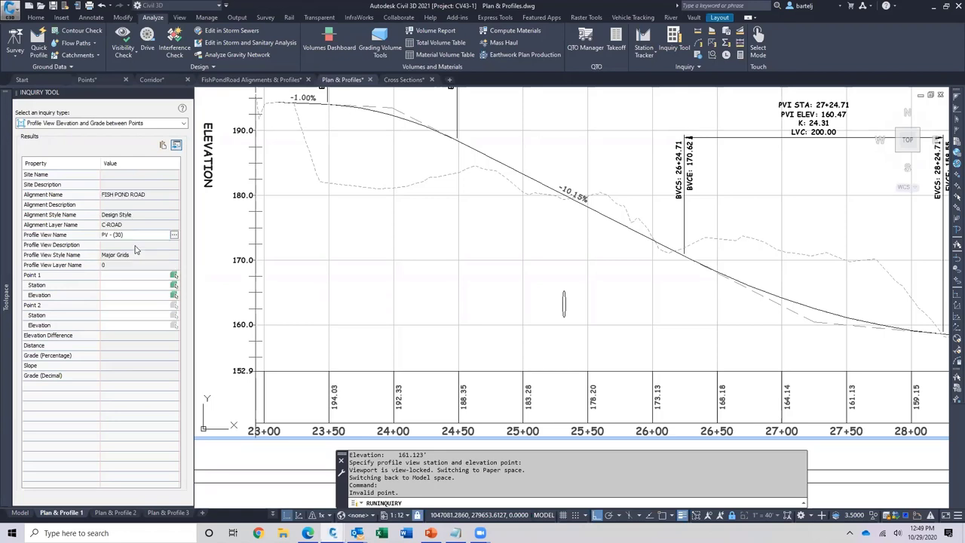
- Pick a point at 24+08.50' and the ellipse quadrant, giving -17.213' over 123.0933 at -13.984%
click(173, 277)
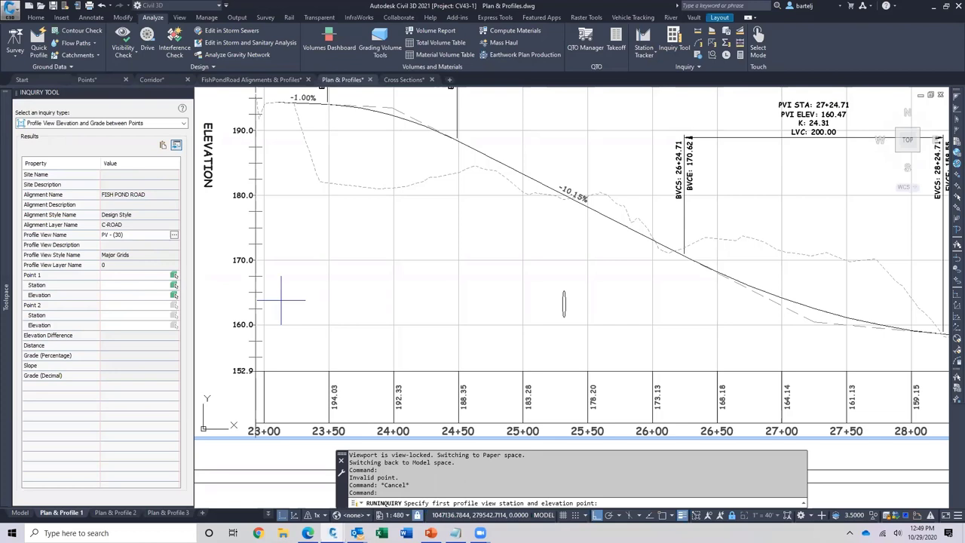
click(404, 205)
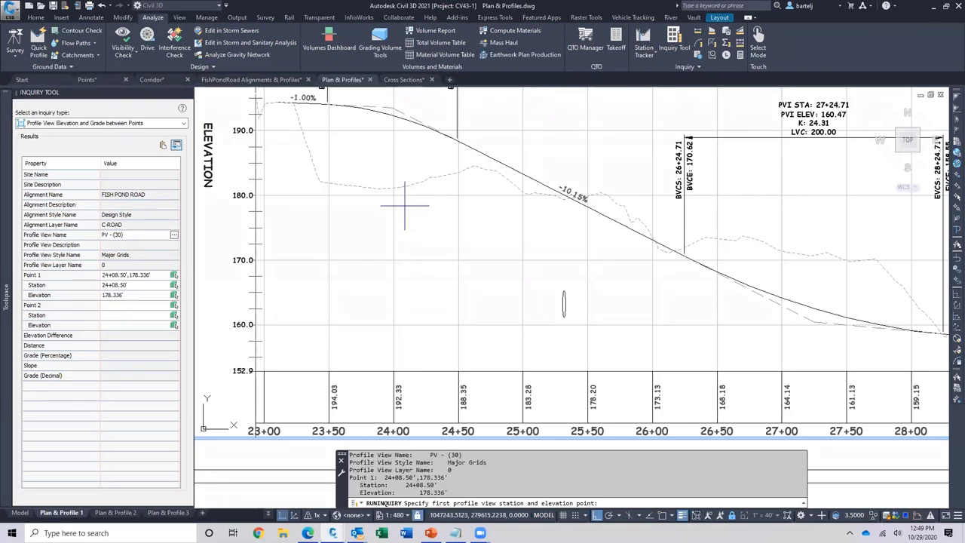
click(174, 307)
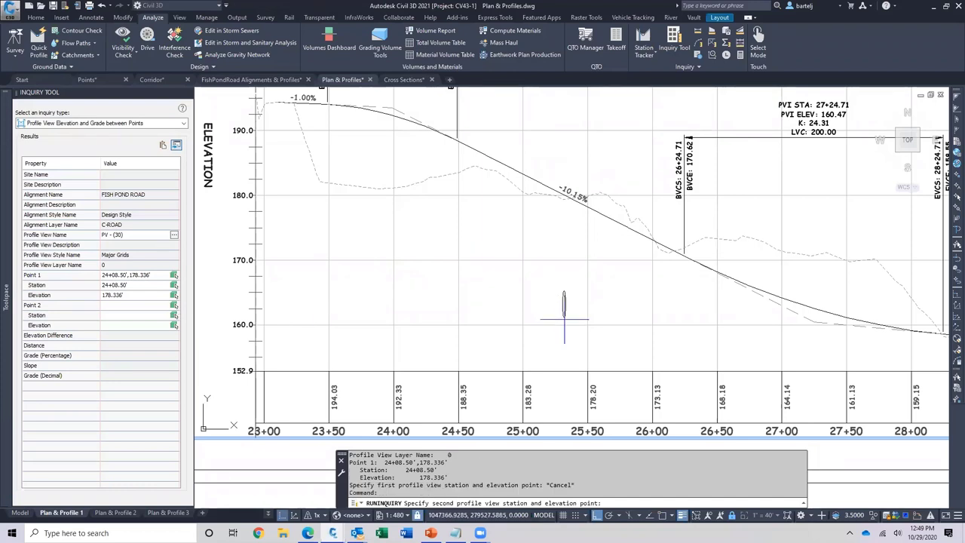
shift+right_click(564, 318)
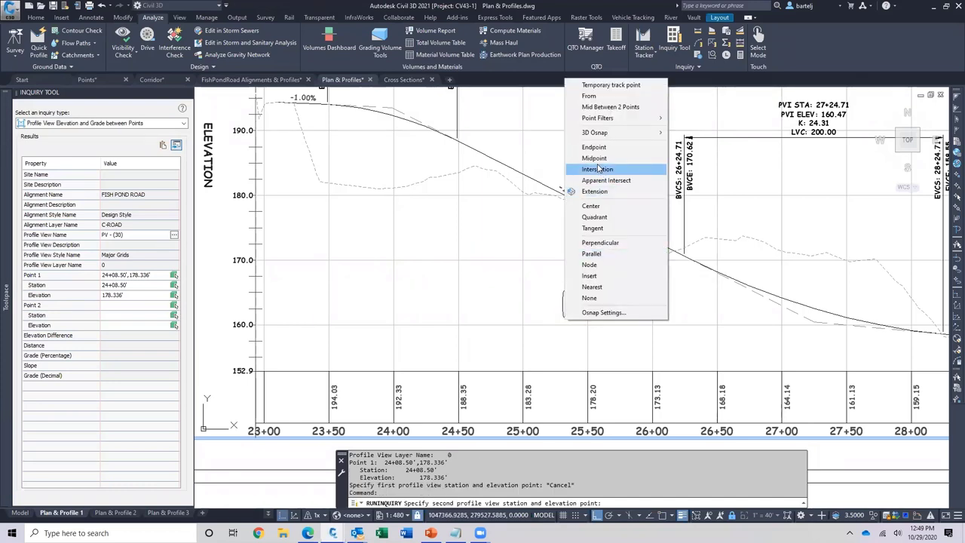
click(603, 216)
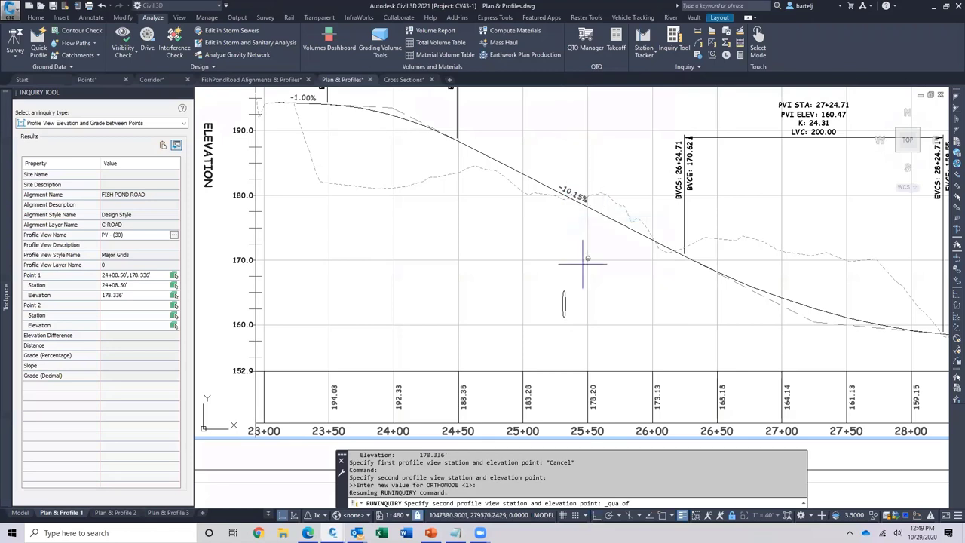
click(562, 320)
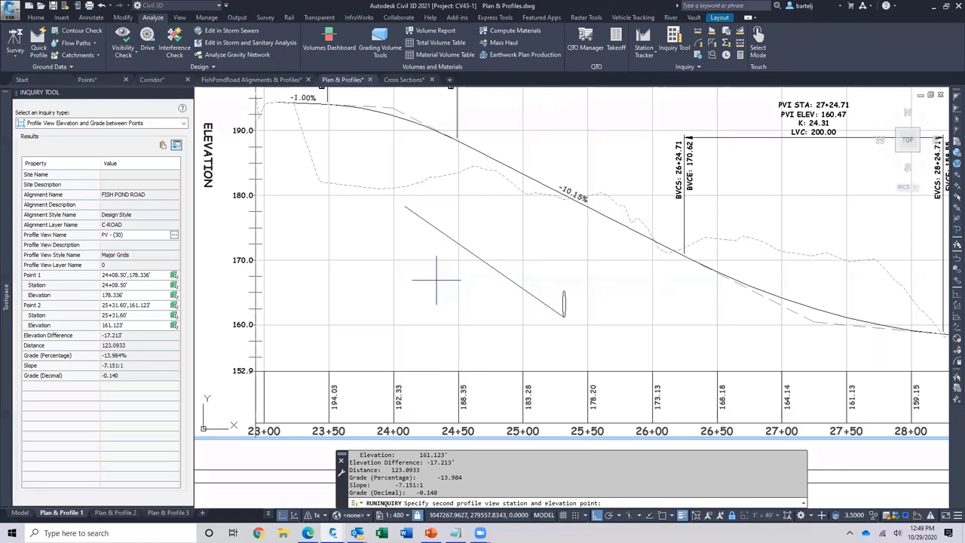
click(184, 124)
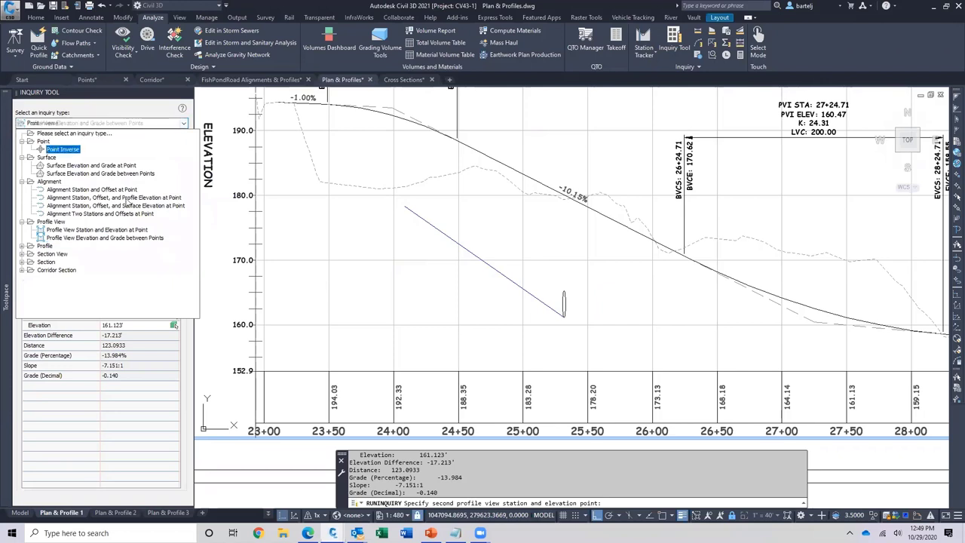
- Choose the Profile Station and Elevation at Point inquiry on the Proposed Centerline profile
click(44, 245)
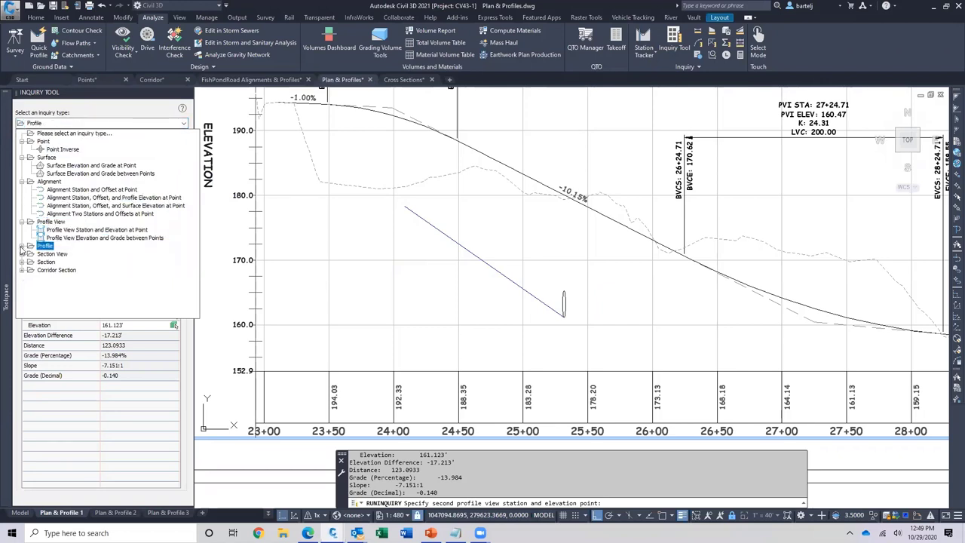
click(22, 245)
click(51, 255)
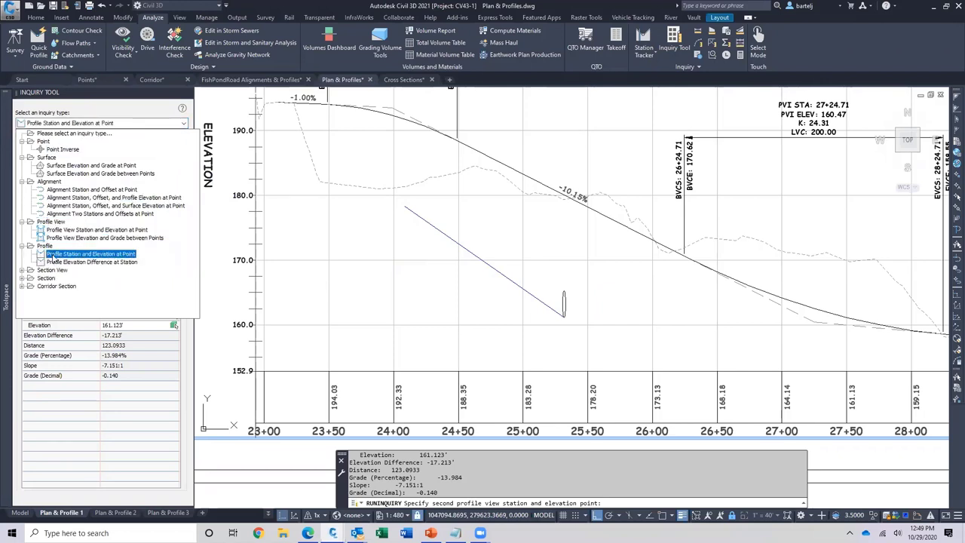
click(105, 255)
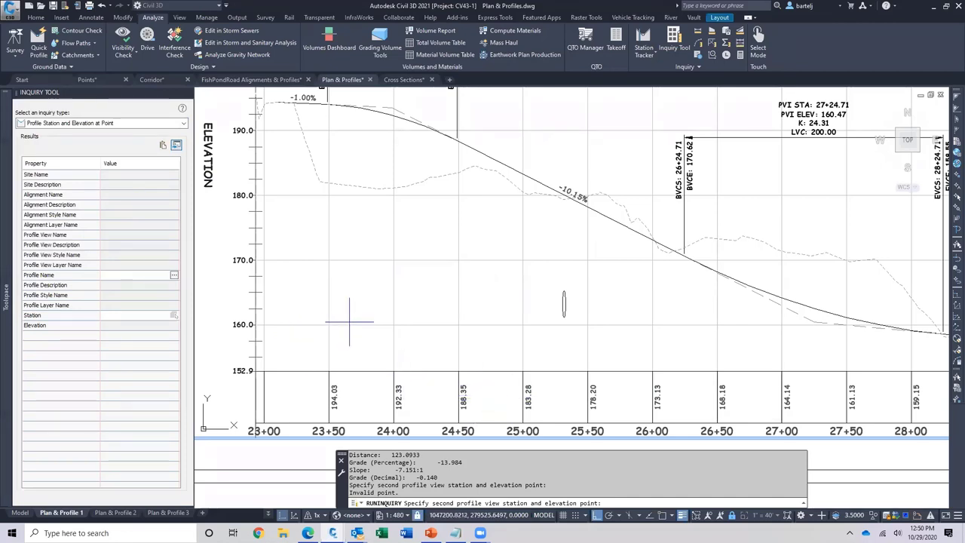
click(150, 276)
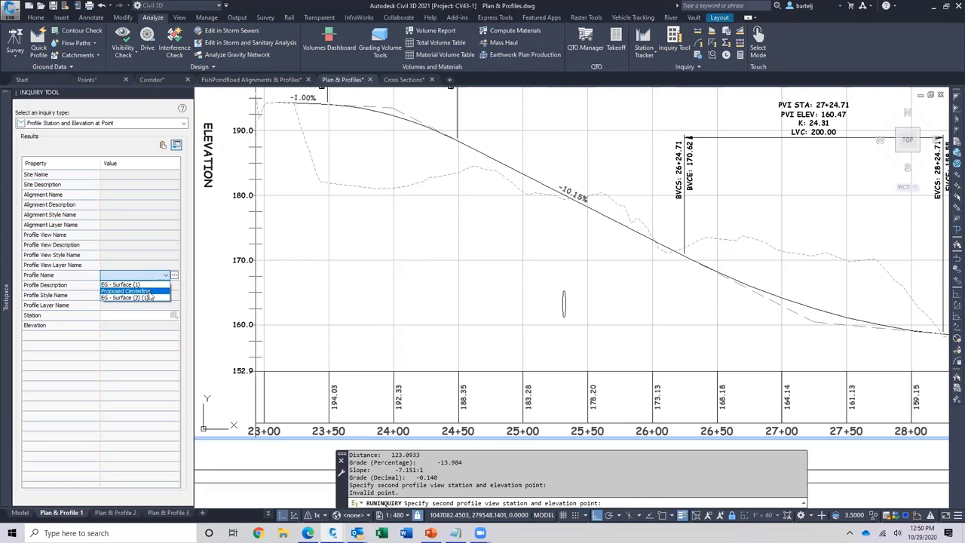
click(127, 291)
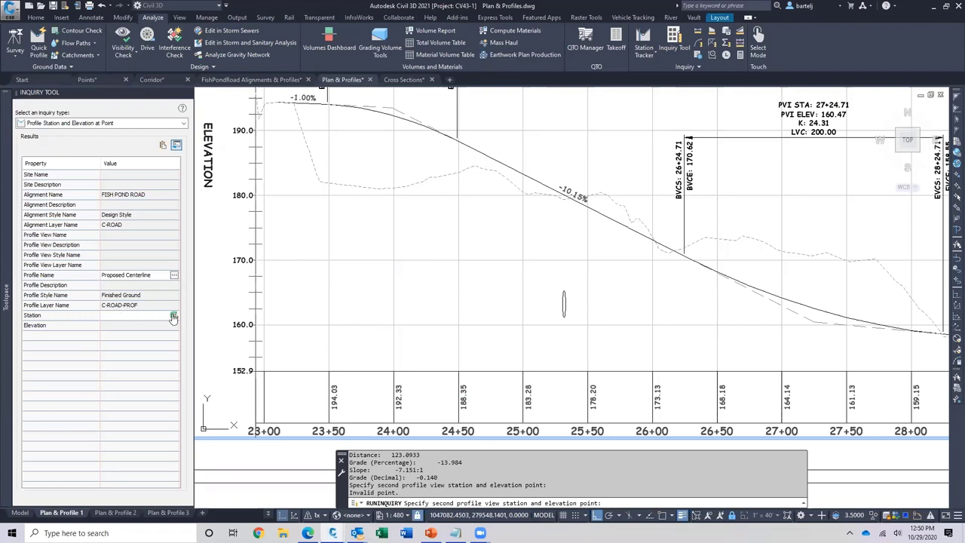
- Query elevations at stations 24+50.00, 24+56.23 and 25+16.45
click(139, 315)
key(Return)
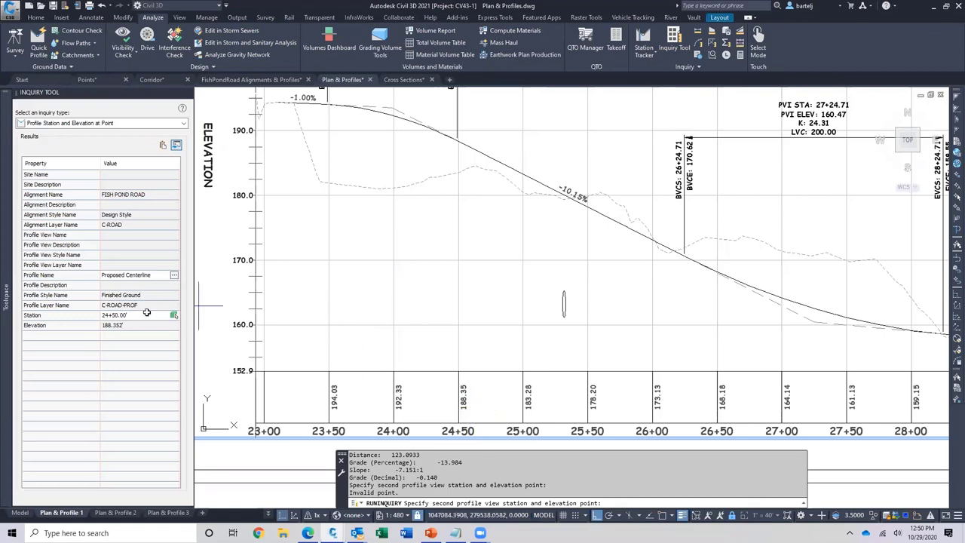
click(140, 315)
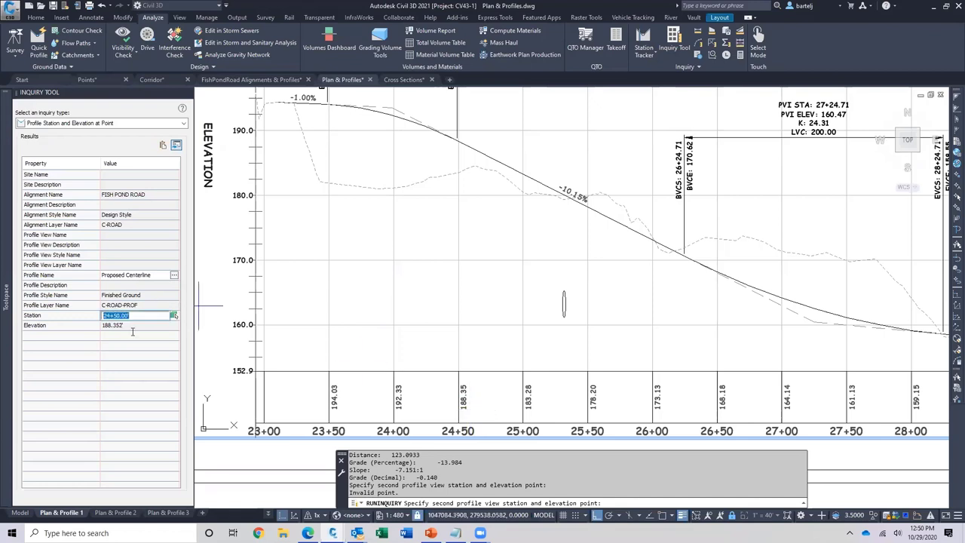
text(24+)
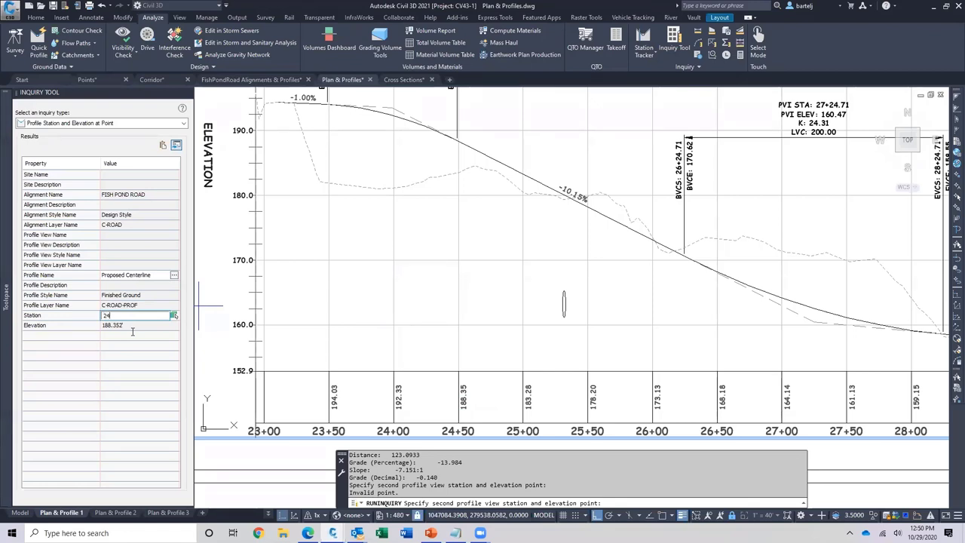
text(56.23)
key(Return)
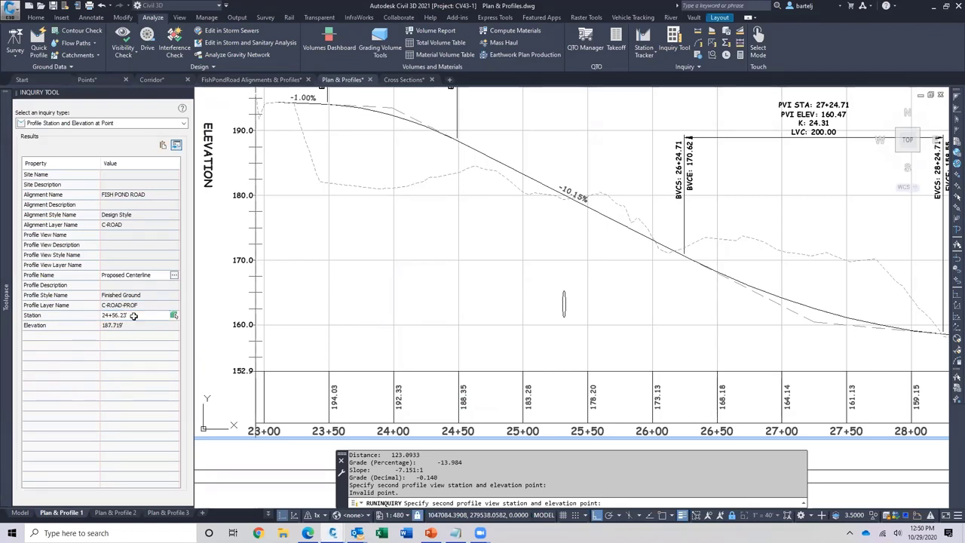
click(135, 316)
text(25)
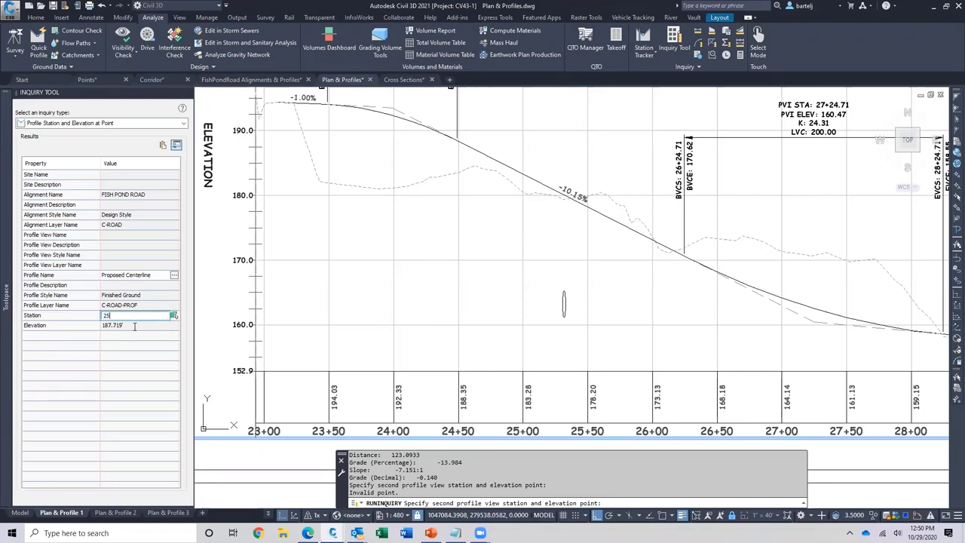
text(16.45)
key(Return)
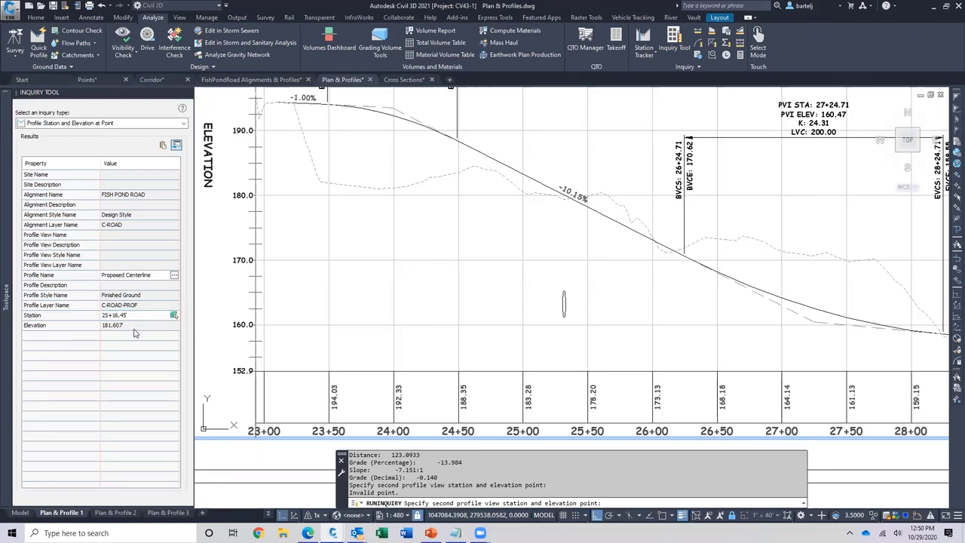
- Pick points on the profile near stations 26+23 and 24+34 to read their elevations
click(174, 316)
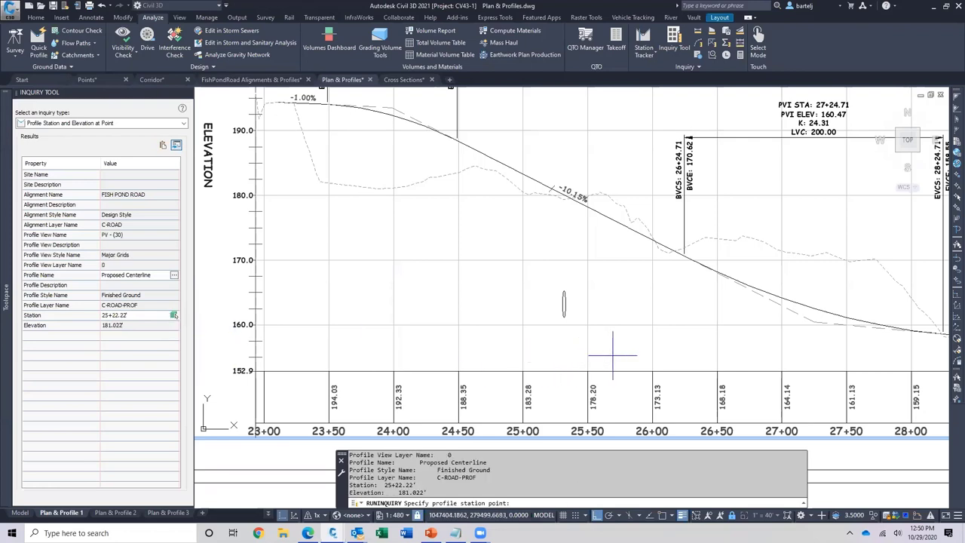
click(682, 348)
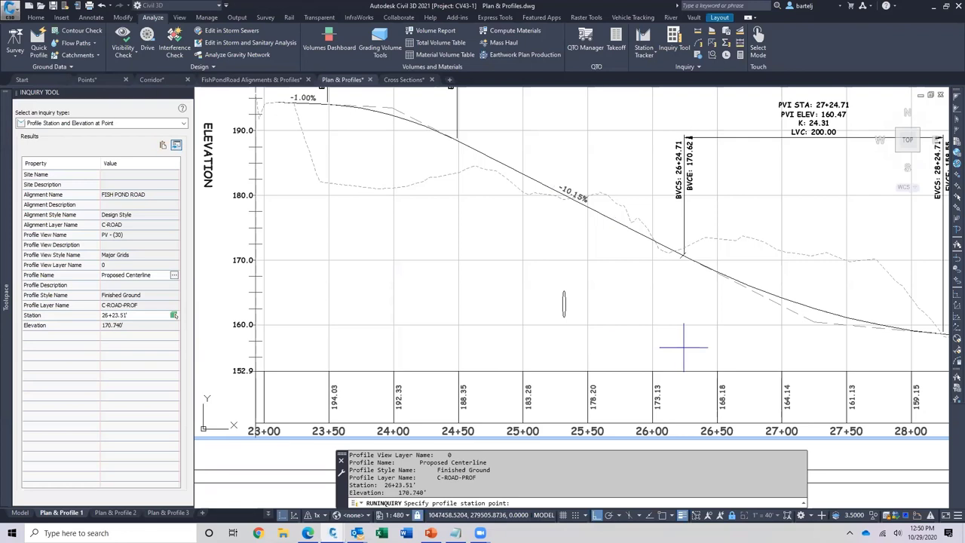
click(438, 334)
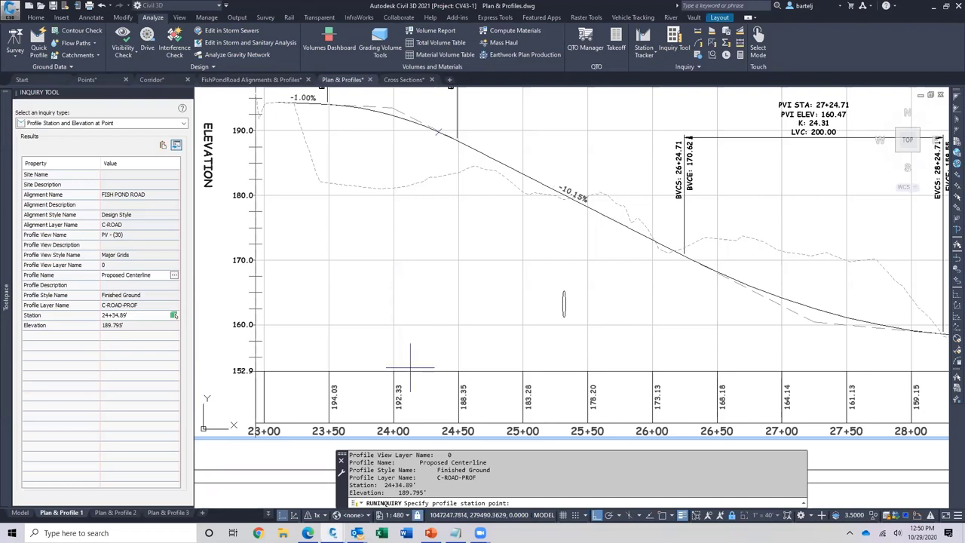
- Change the inquiry type to Profile Elevation Difference at Station
click(183, 126)
click(92, 262)
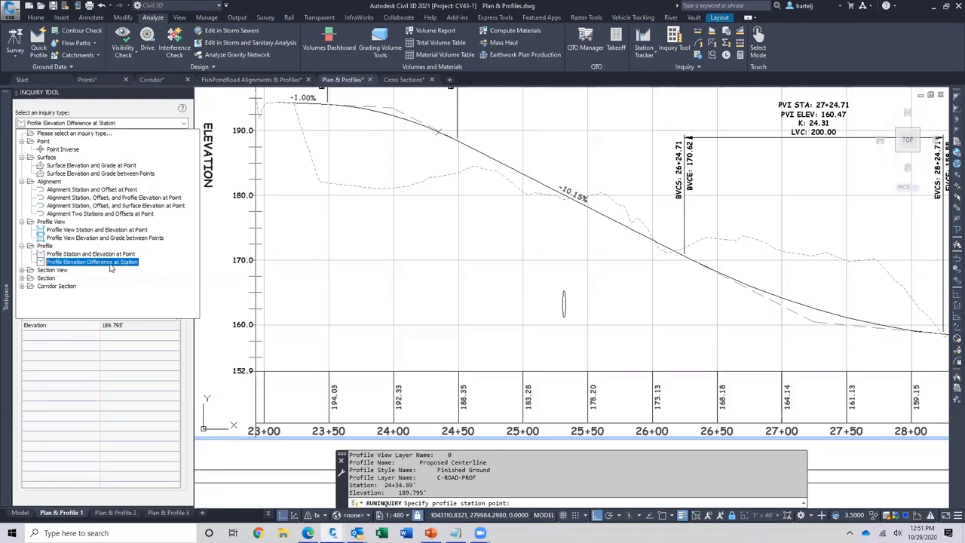
key(Down)
key(Down)
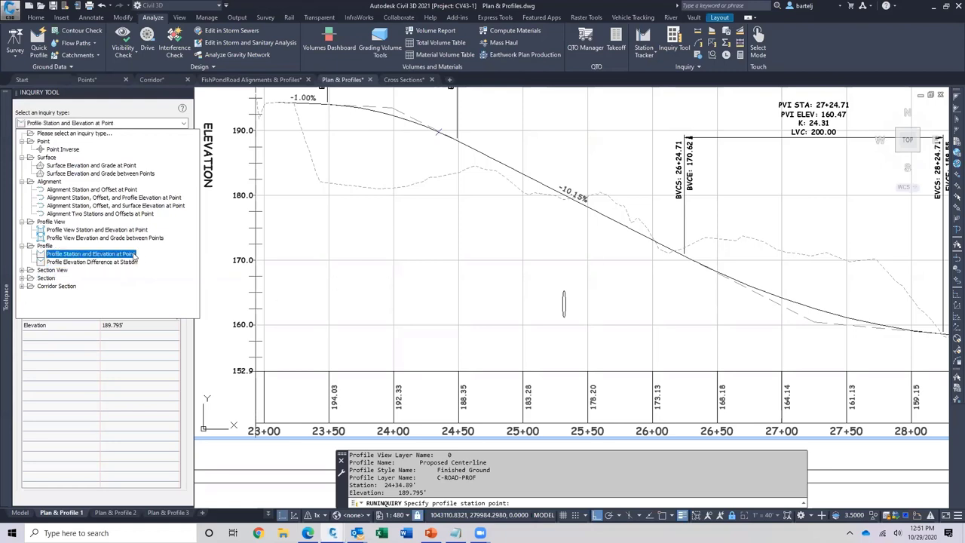
click(98, 262)
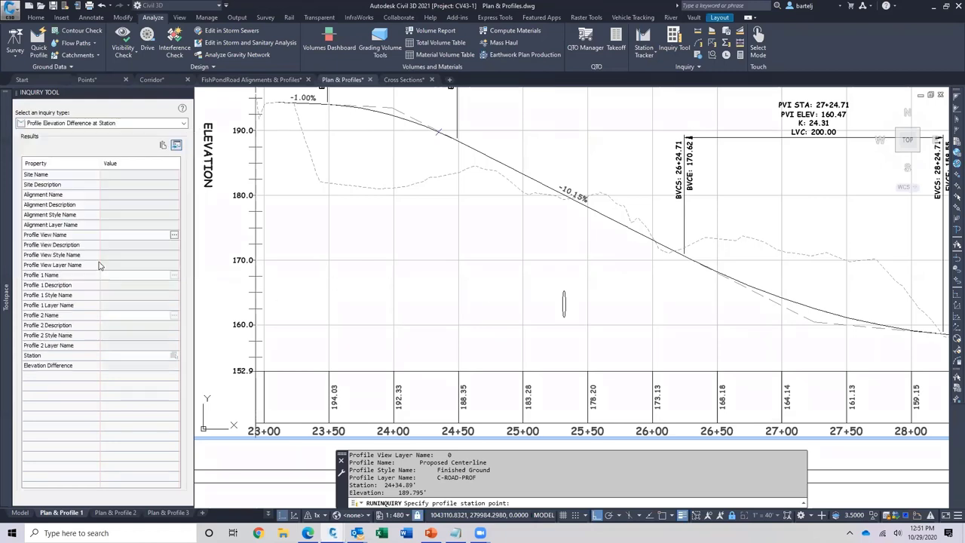
- Set profile view PV - (30), Profile 1 EG - Surface (2) (1), Profile 2 Proposed Centerline
click(130, 235)
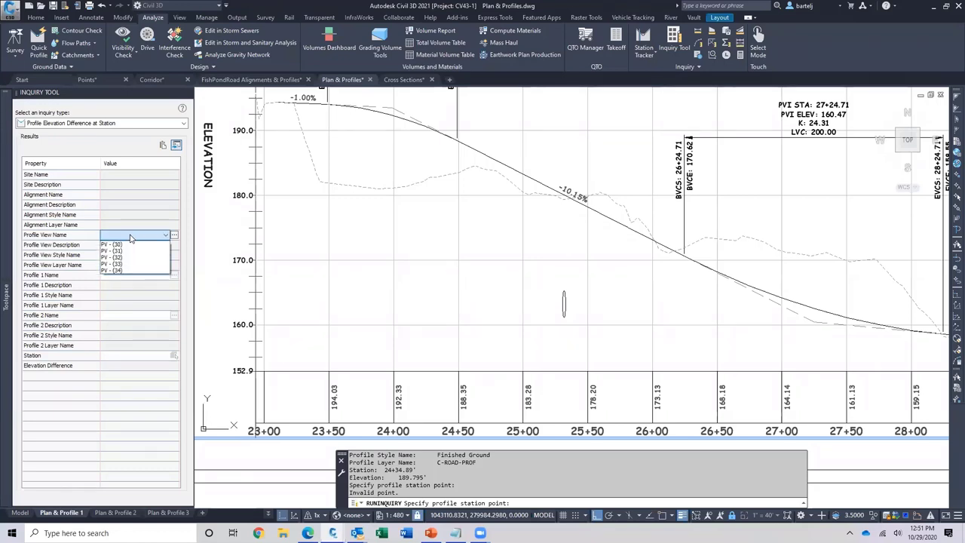
click(126, 245)
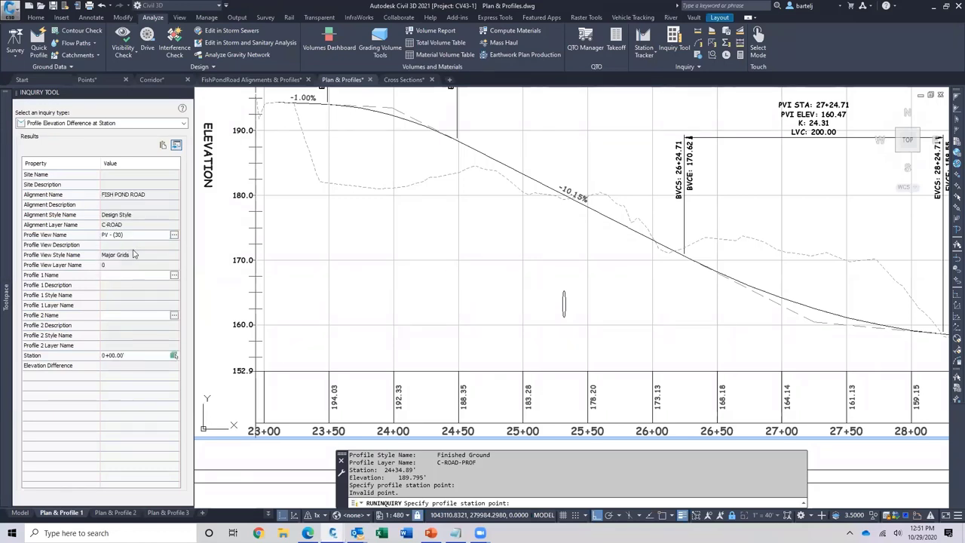
click(128, 277)
click(129, 295)
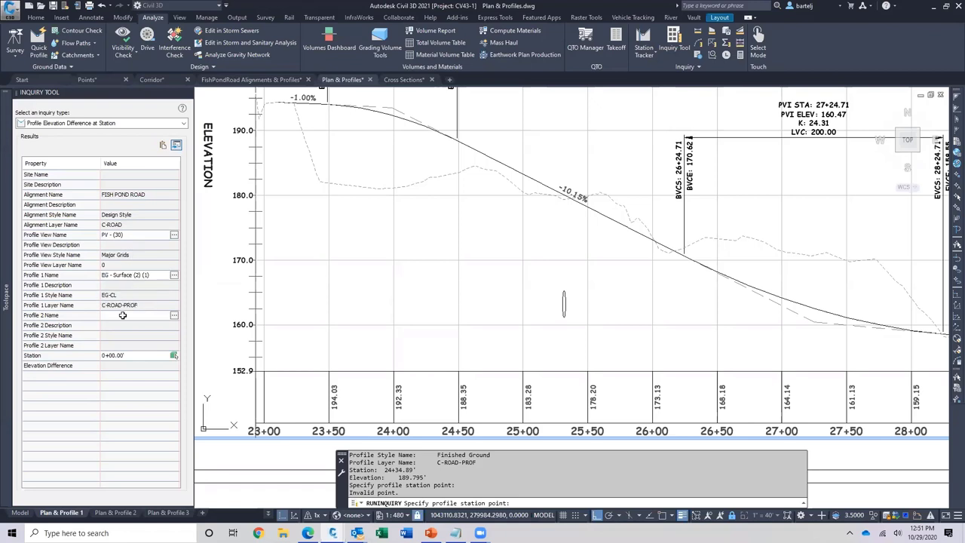
click(122, 315)
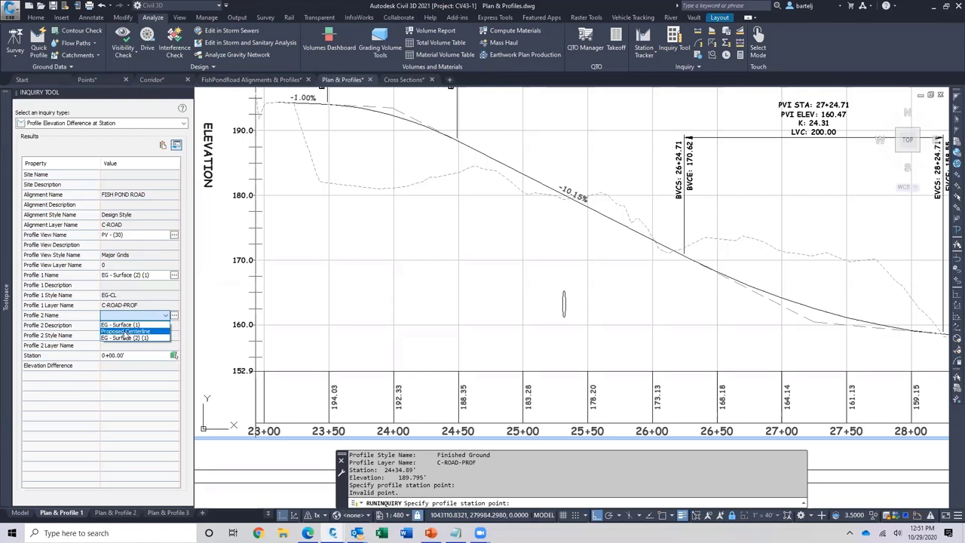
click(125, 331)
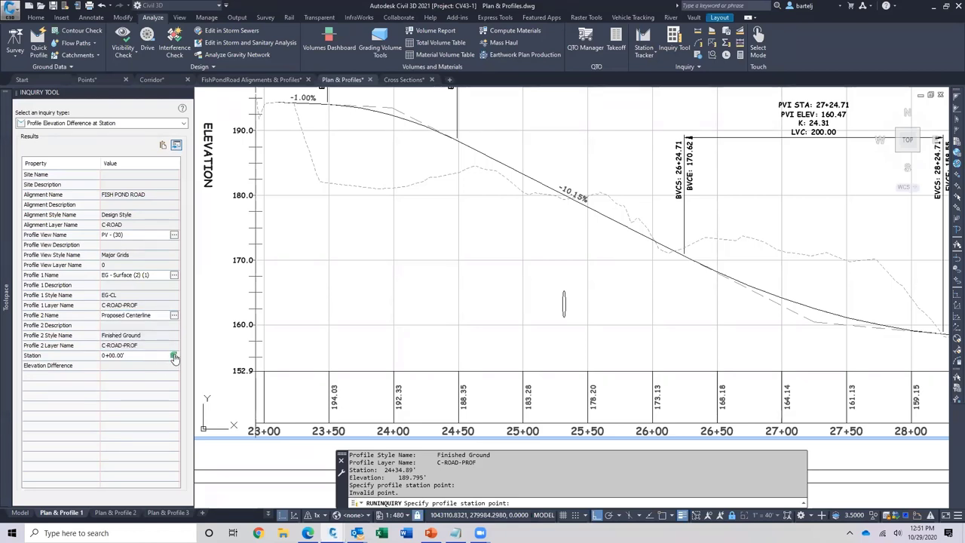
click(174, 355)
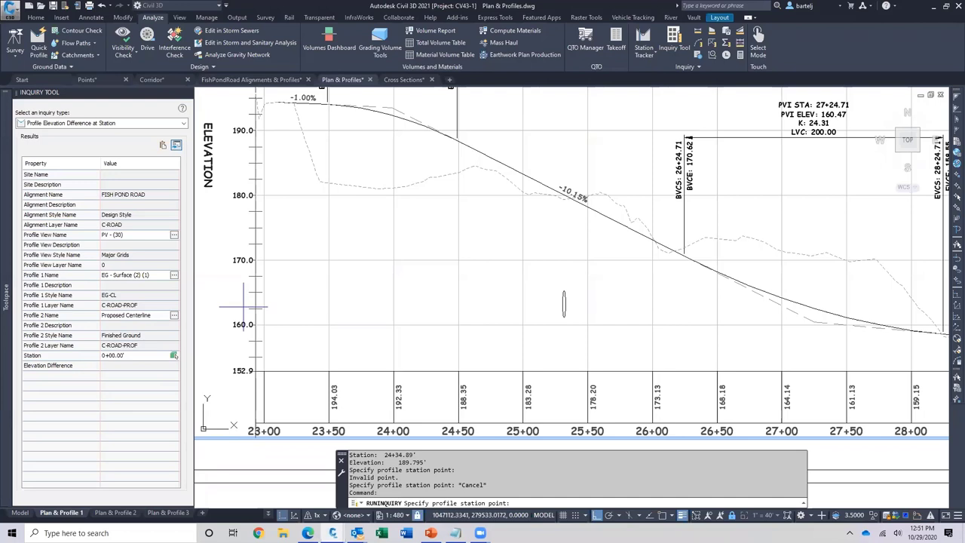
- Pick stations 23+84.05, 27+38.78 and 26+42.76, the last giving a -4.631' elevation difference
click(372, 187)
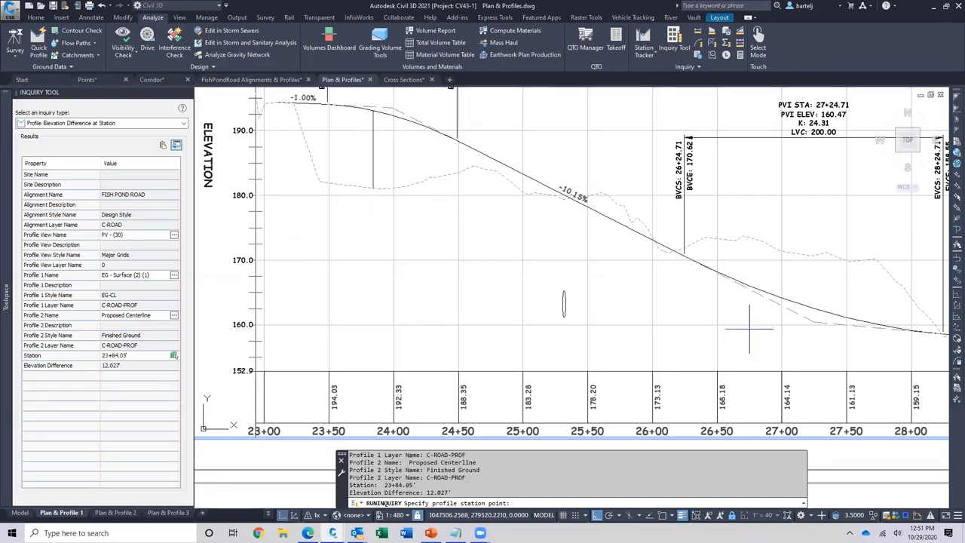
click(832, 316)
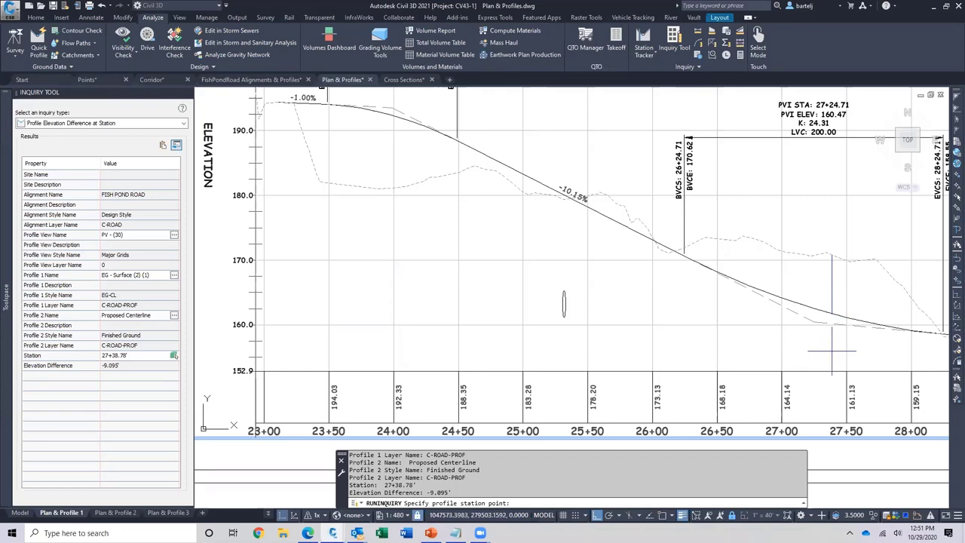
middle_drag(836, 351, 381, 303)
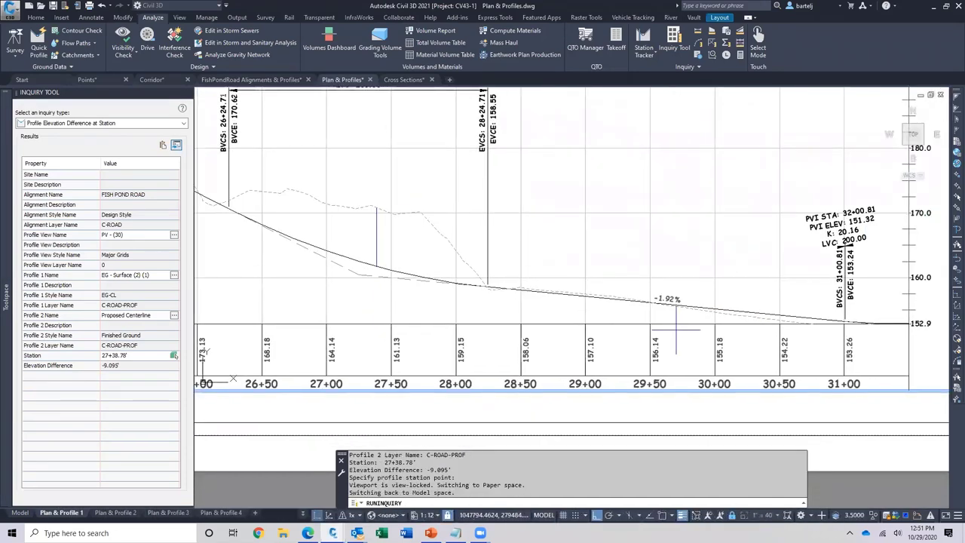
click(804, 328)
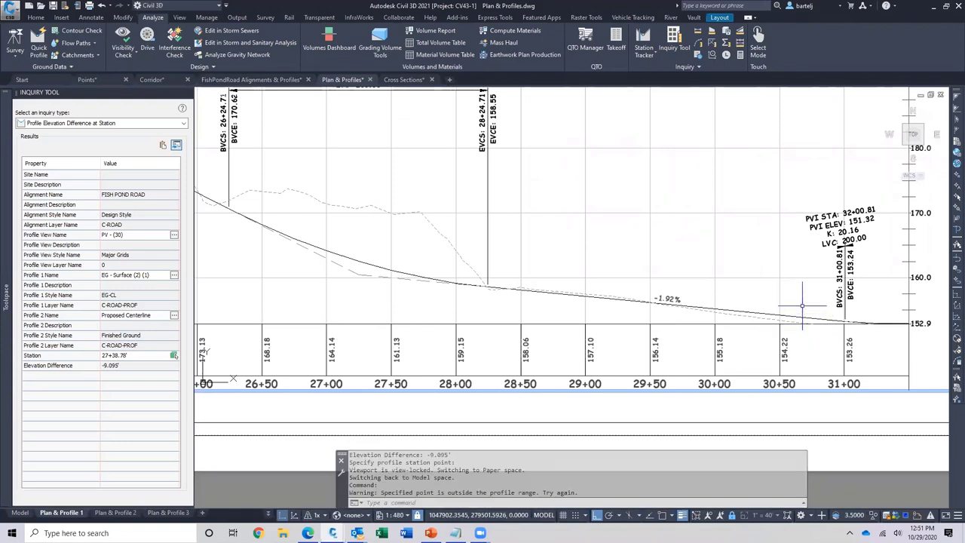
click(801, 305)
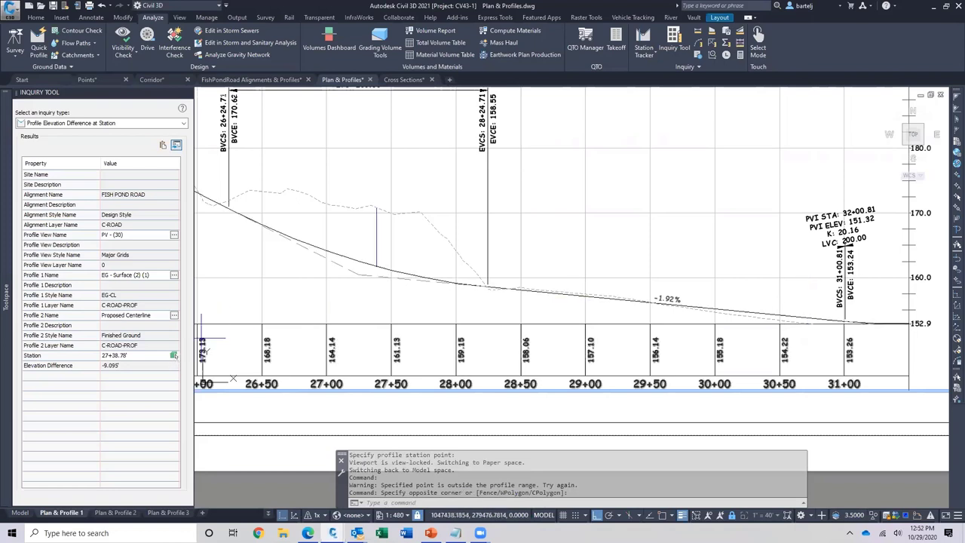
key(Escape)
click(306, 265)
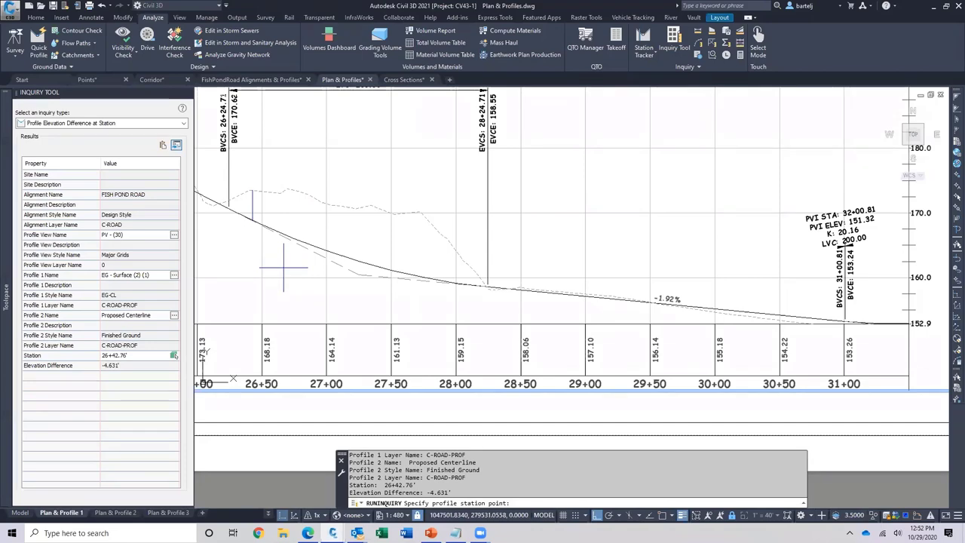
scroll(284, 269, up, 2)
middle_drag(286, 269, 312, 271)
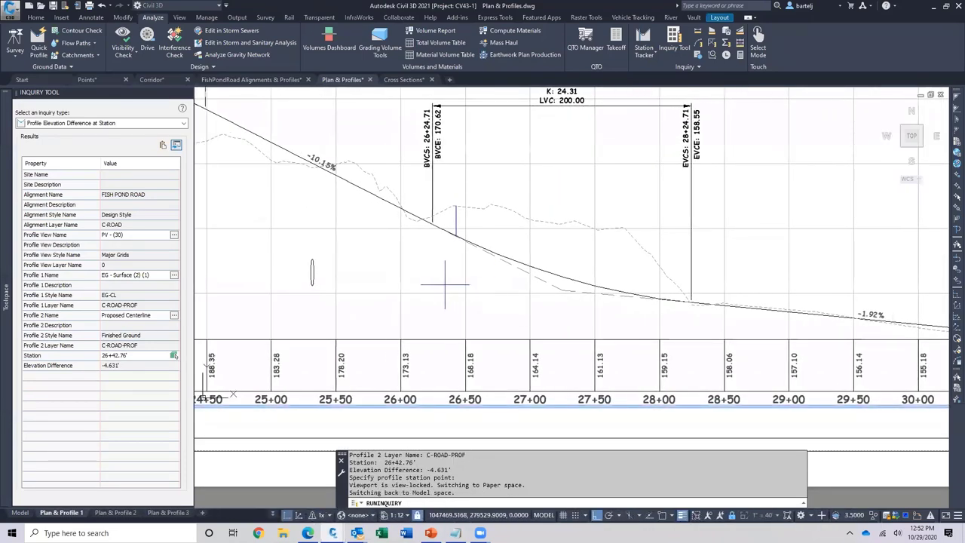
click(183, 122)
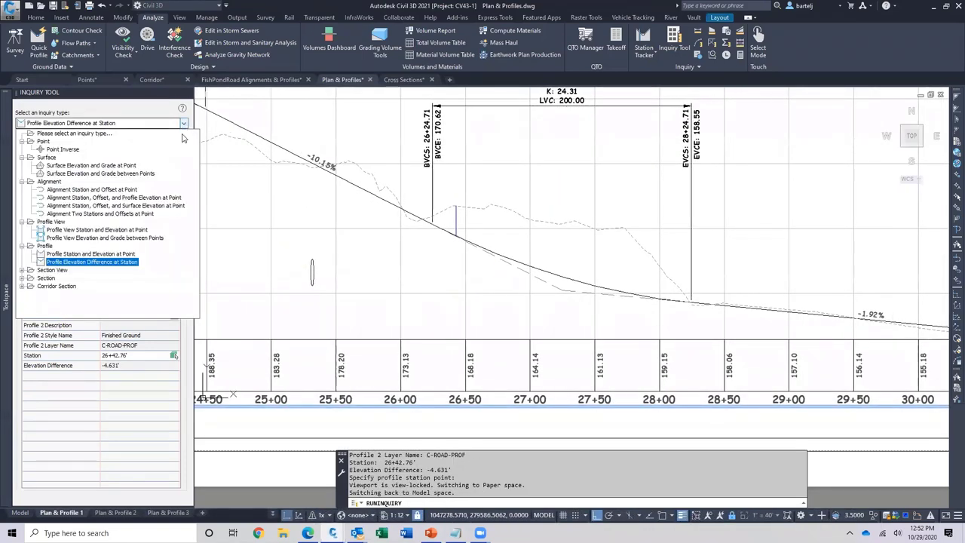
- Expand the Section View inquiry types and switch to Cross Sections.dwg, zooming on section 26+00
click(22, 270)
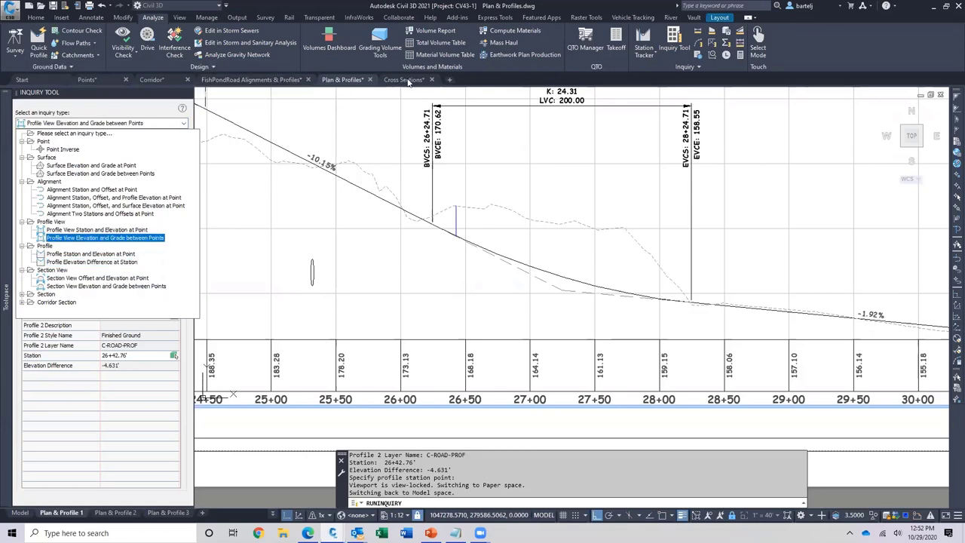
mouse_move(411, 78)
click(385, 142)
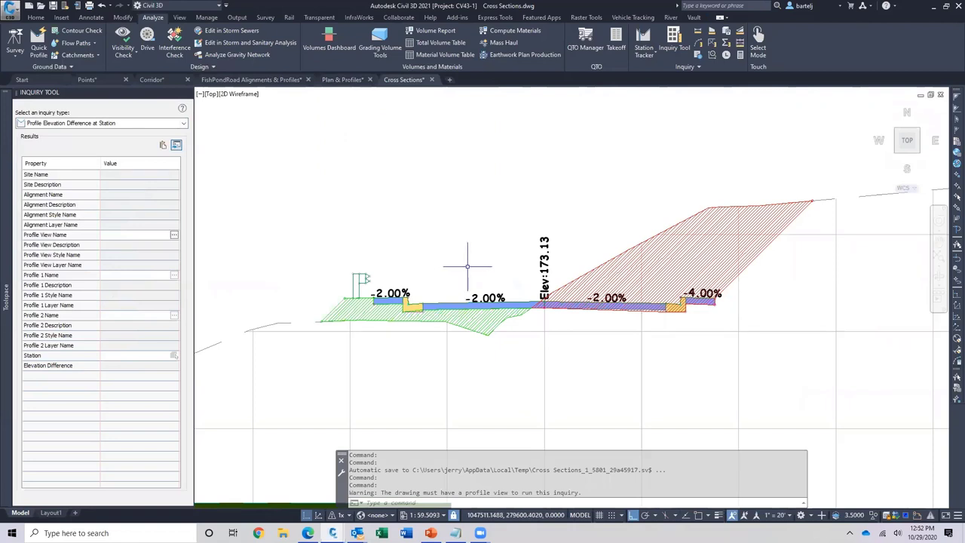
scroll(453, 271, down, 5)
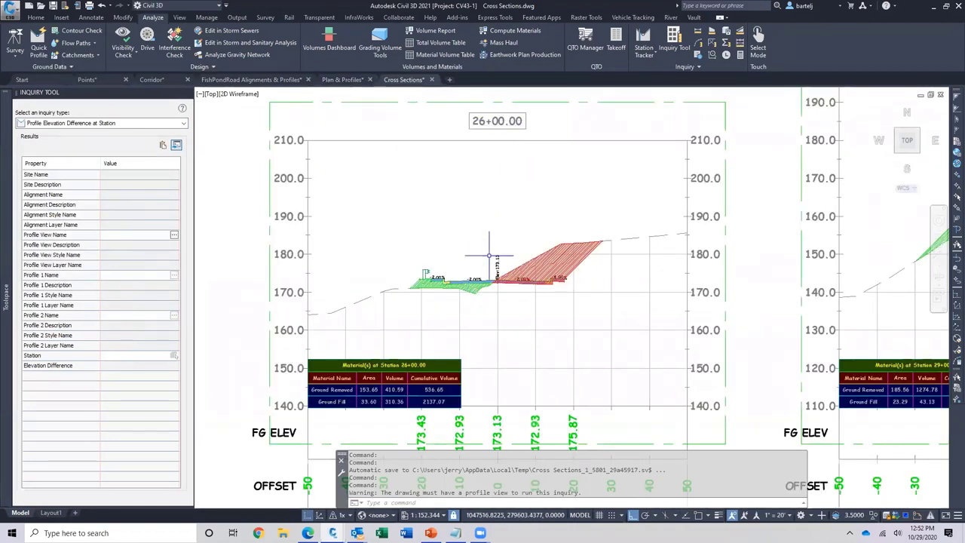
scroll(489, 258, up, 3)
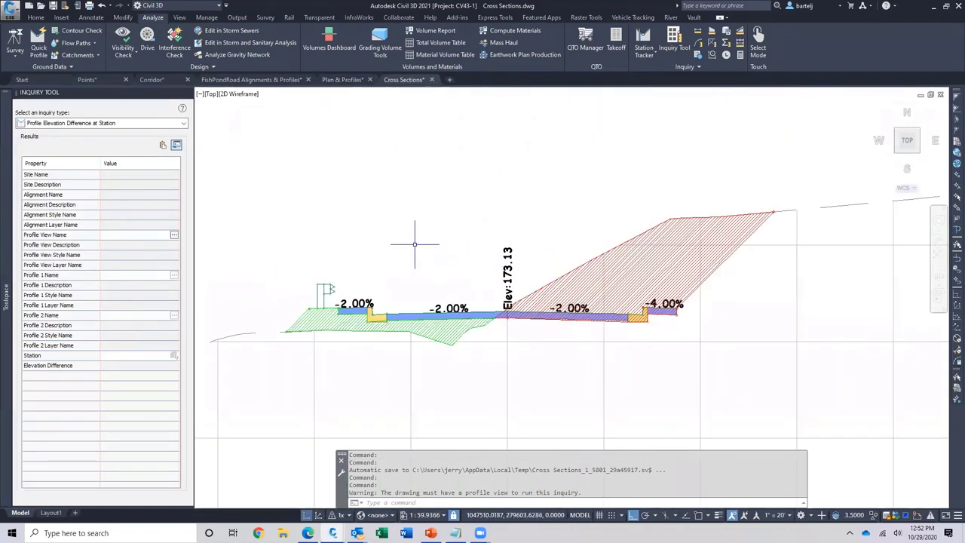
- Start a Section View Offset and Elevation at Point inquiry on the 26+00 section view
click(184, 123)
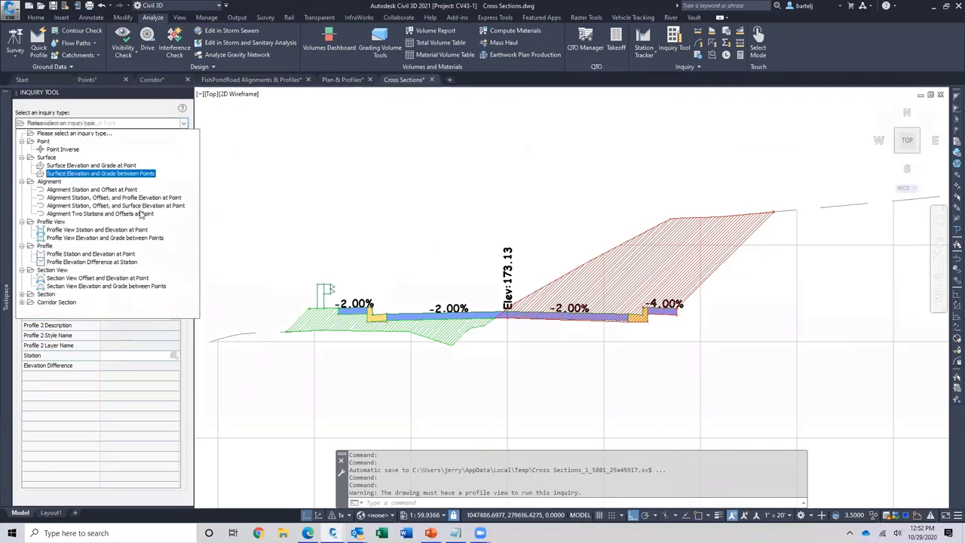
click(110, 279)
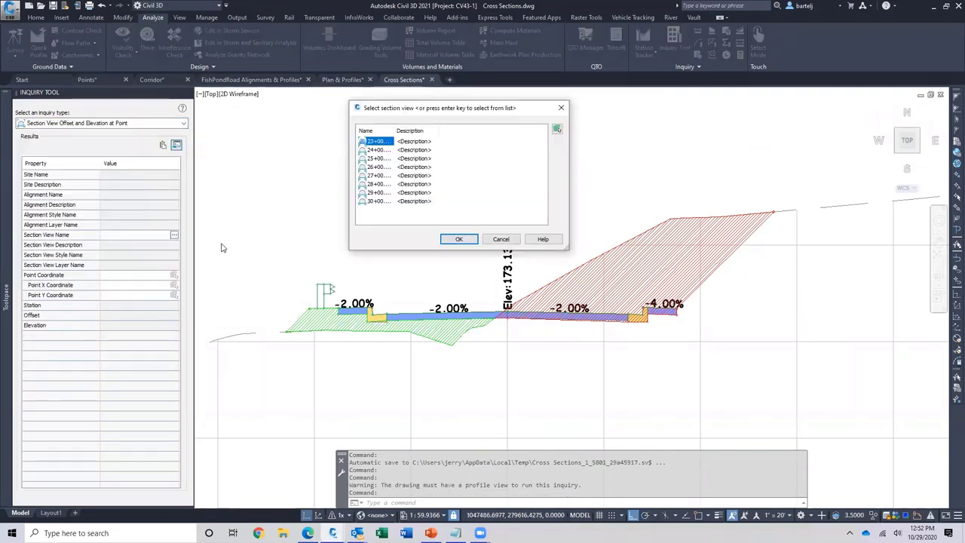
click(378, 167)
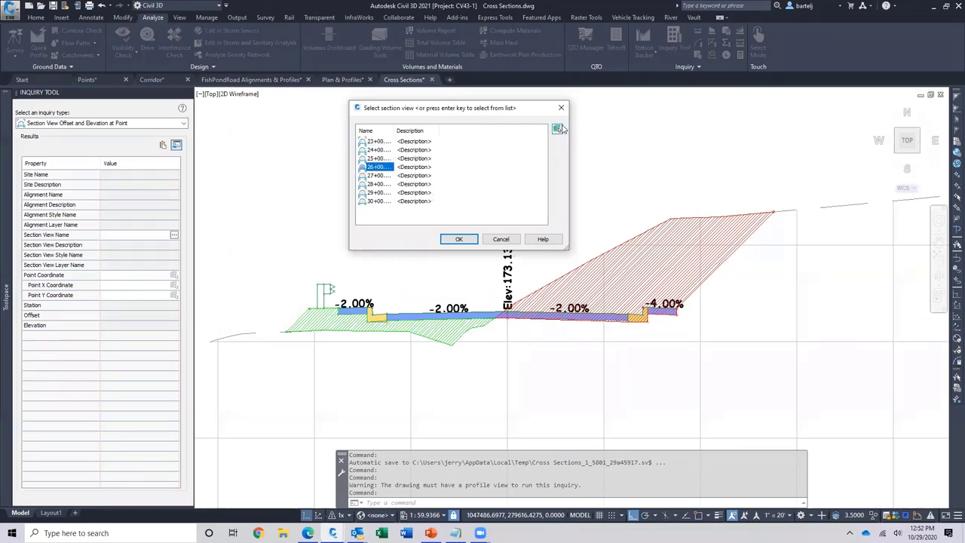
click(459, 240)
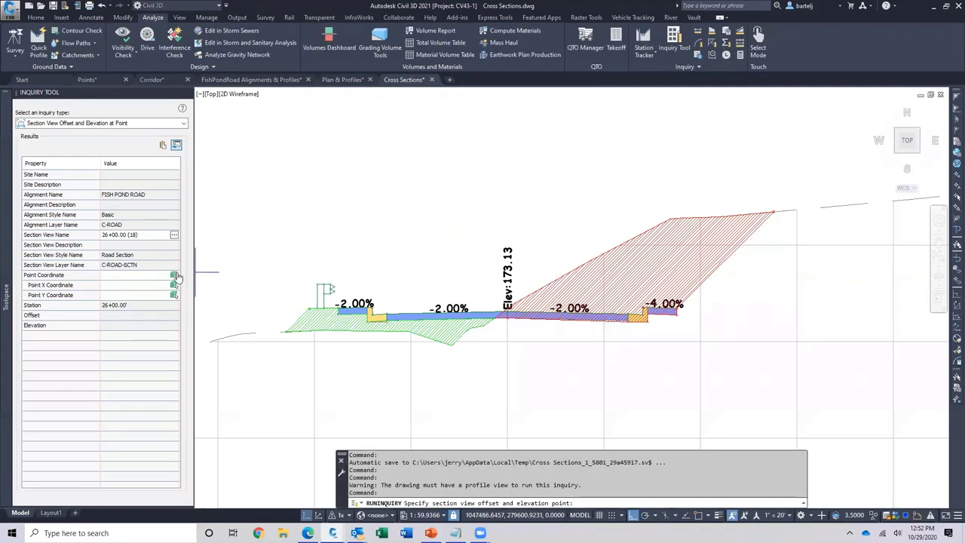
key(Escape)
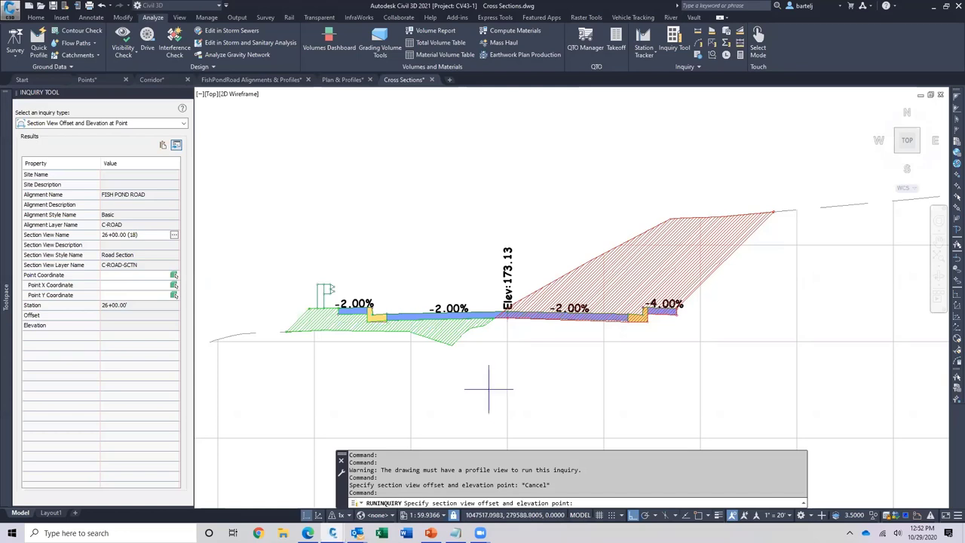
- With OSNAP on, pick the curb endpoint and cut slope top, reading offset 27.5811', elevation 183.456'
click(698, 514)
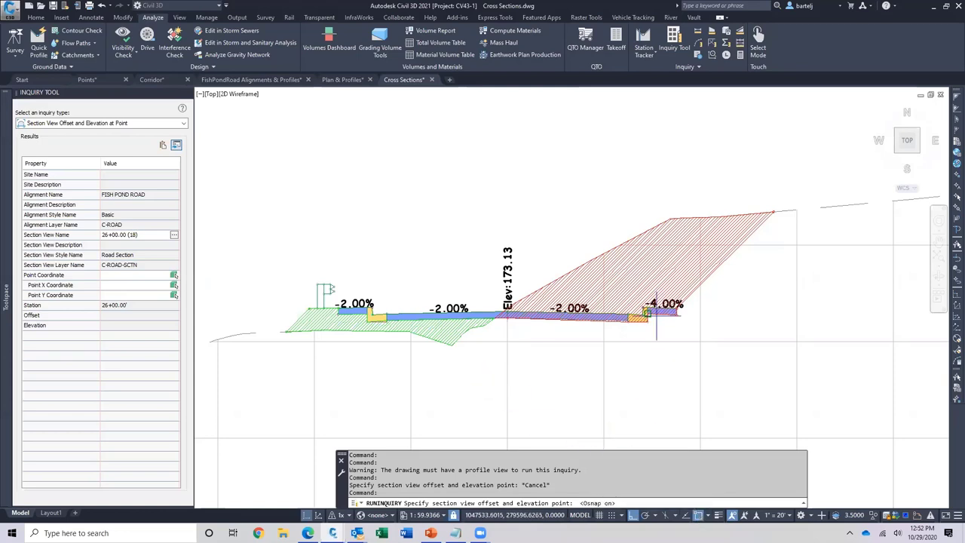
scroll(639, 313, up, 3)
scroll(639, 313, up, 5)
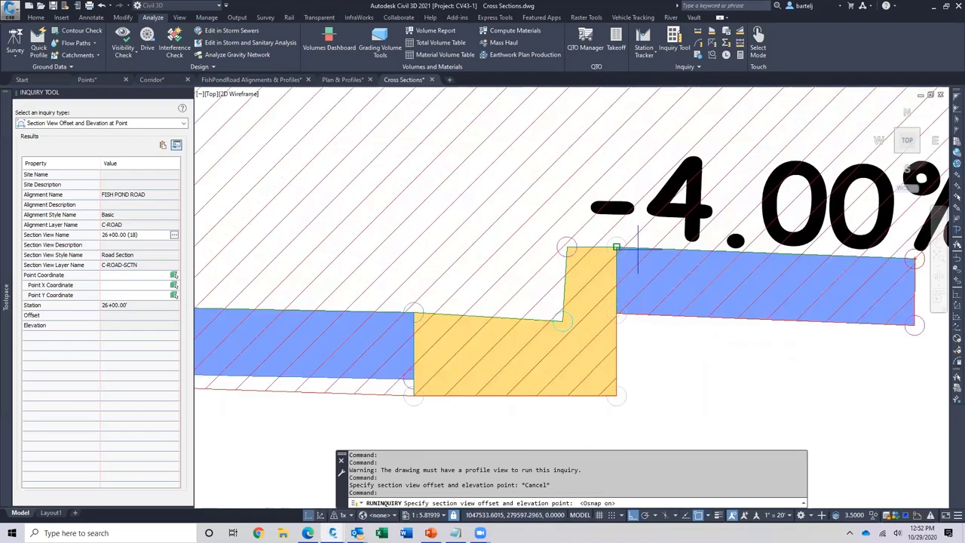
click(638, 249)
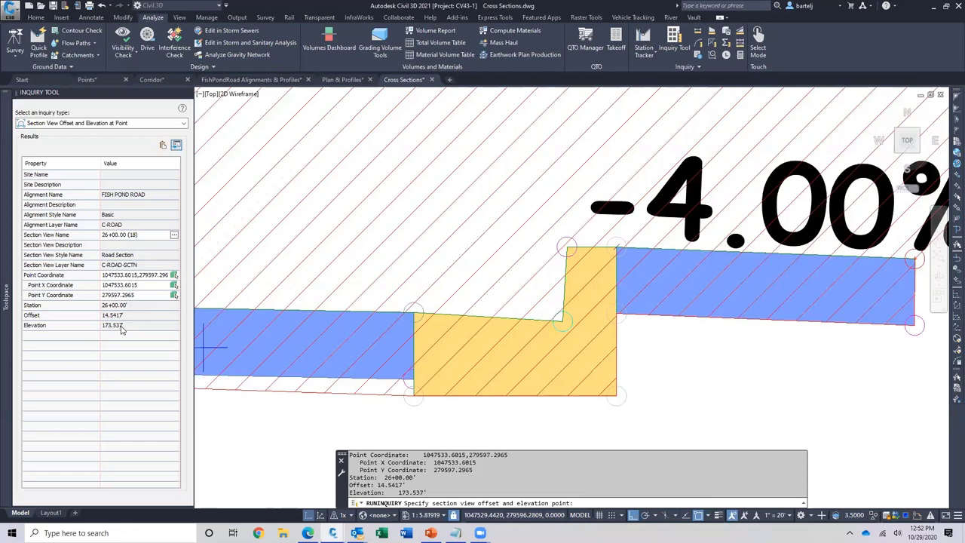
scroll(376, 338, down, 4)
mouse_move(314, 271)
middle_down()
mouse_move(447, 291)
mouse_move(719, 265)
middle_up()
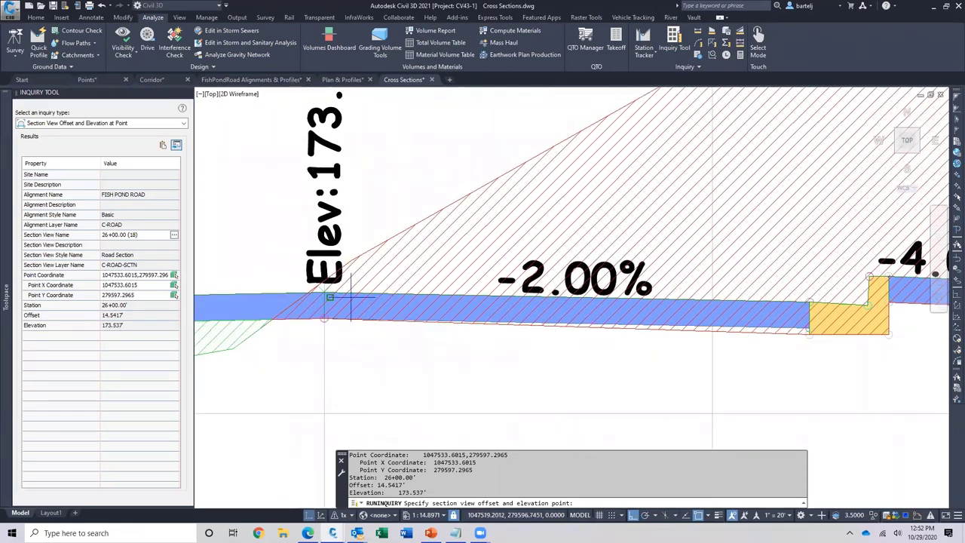
scroll(320, 282, up, 4)
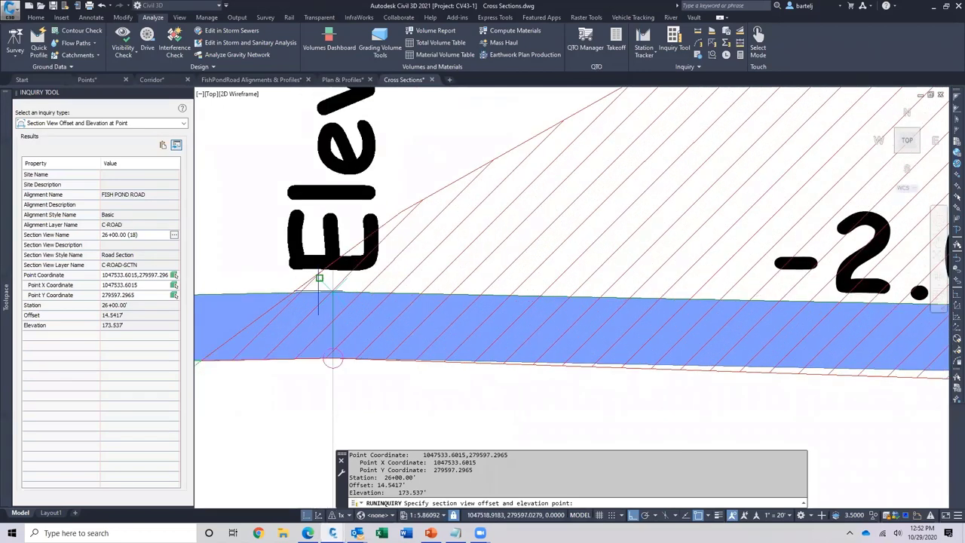
scroll(334, 319, down, 3)
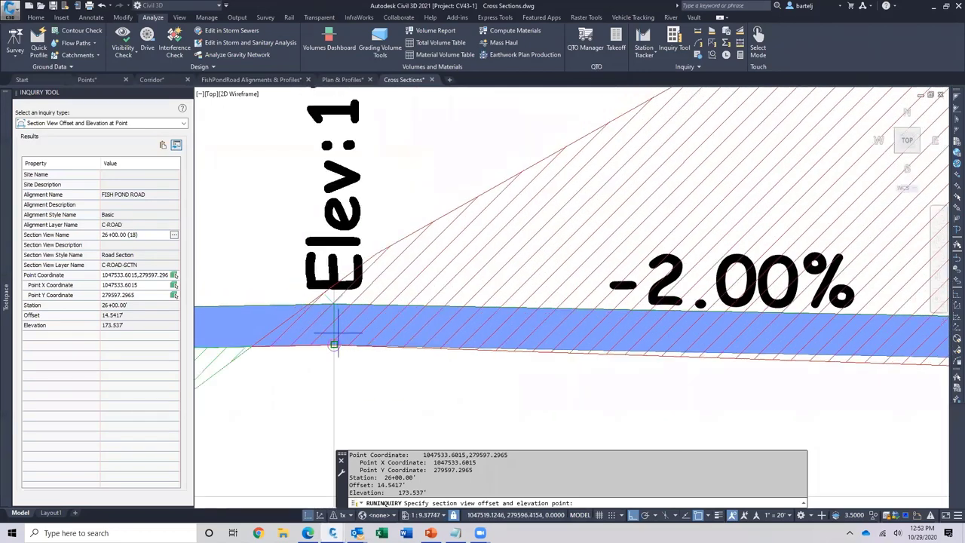
scroll(334, 334, down, 3)
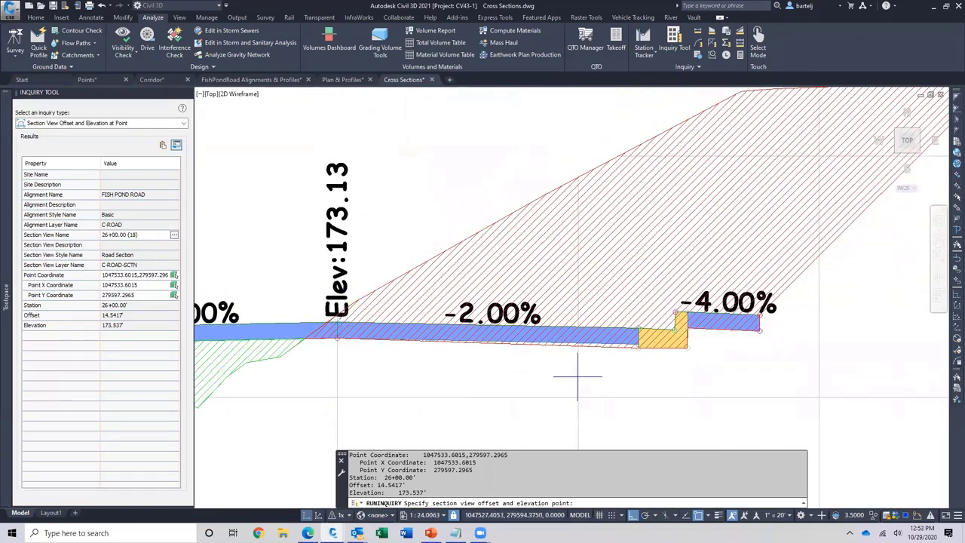
middle_drag(807, 344, 574, 412)
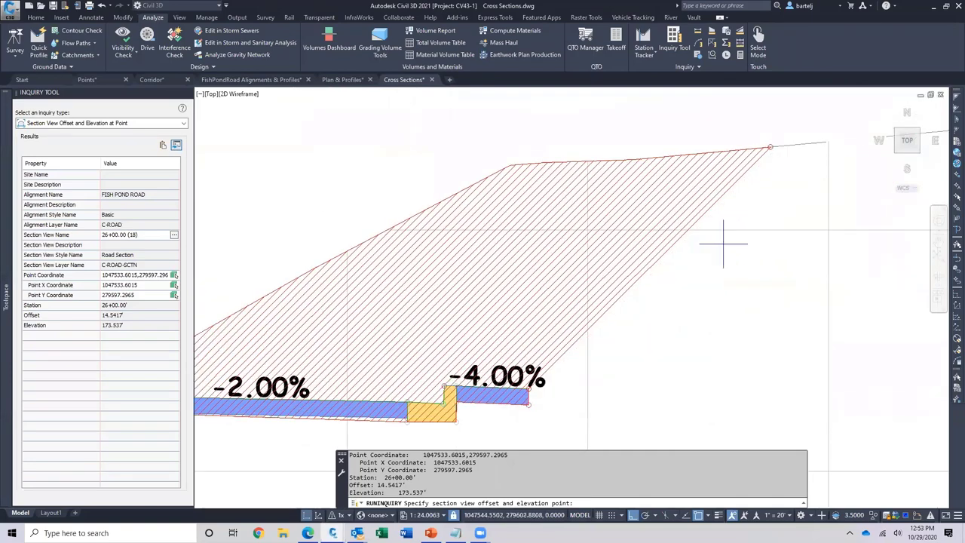
click(769, 146)
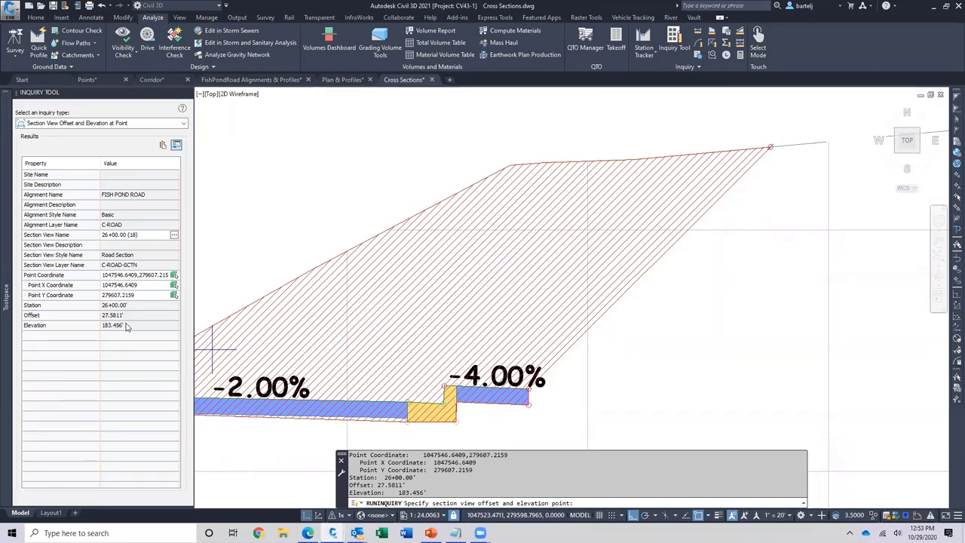
- Set the Section View Elevation and Grade between Points inquiry on section view 26+00.00 (18)
click(183, 122)
click(125, 278)
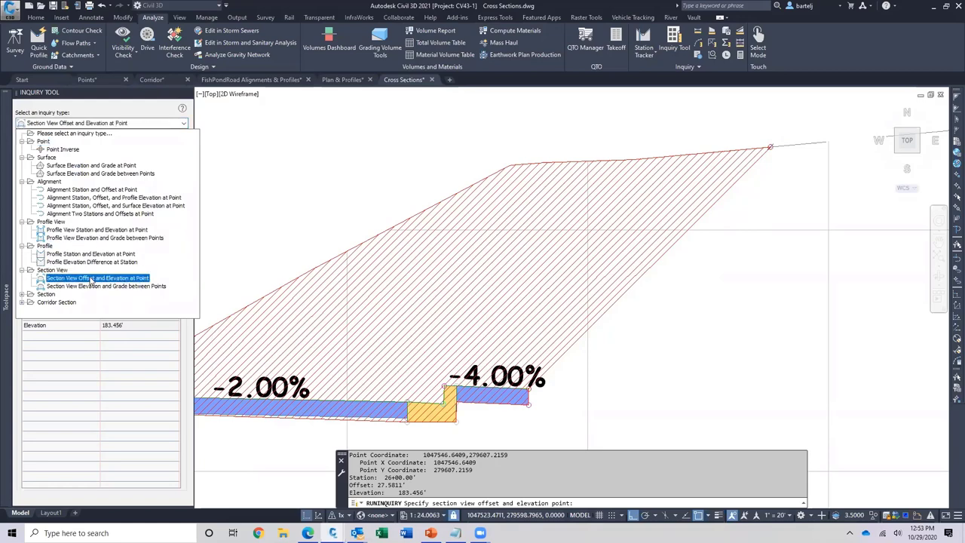
click(104, 287)
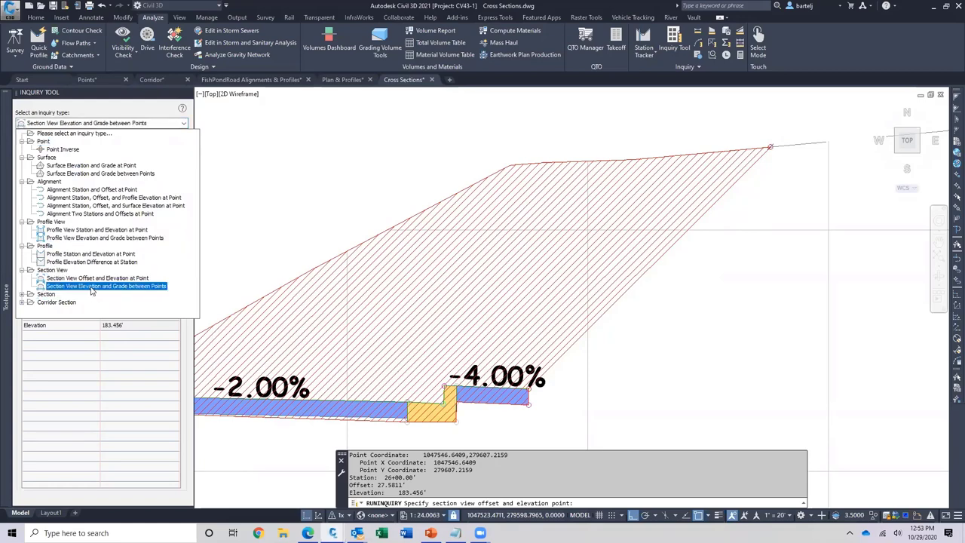
key(Down)
key(Down)
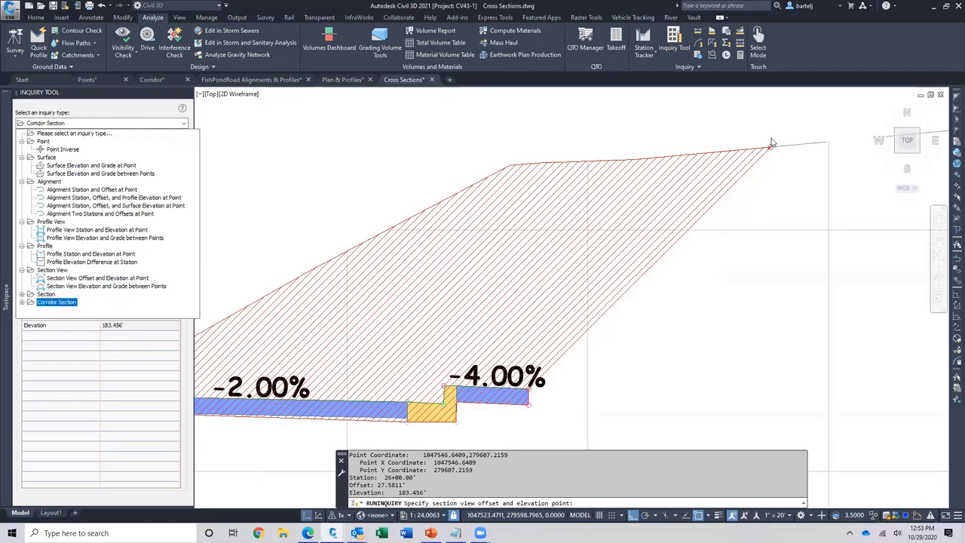
click(104, 286)
click(104, 286)
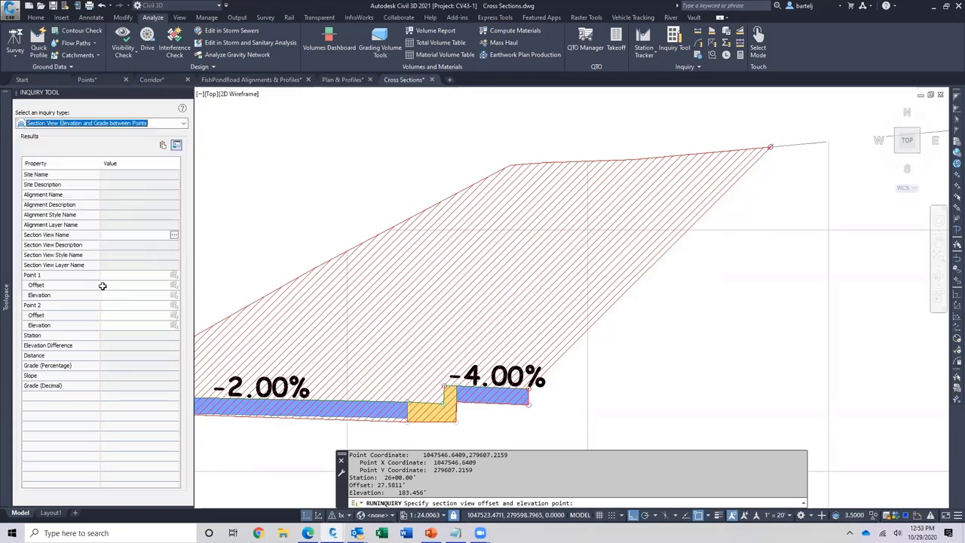
click(124, 234)
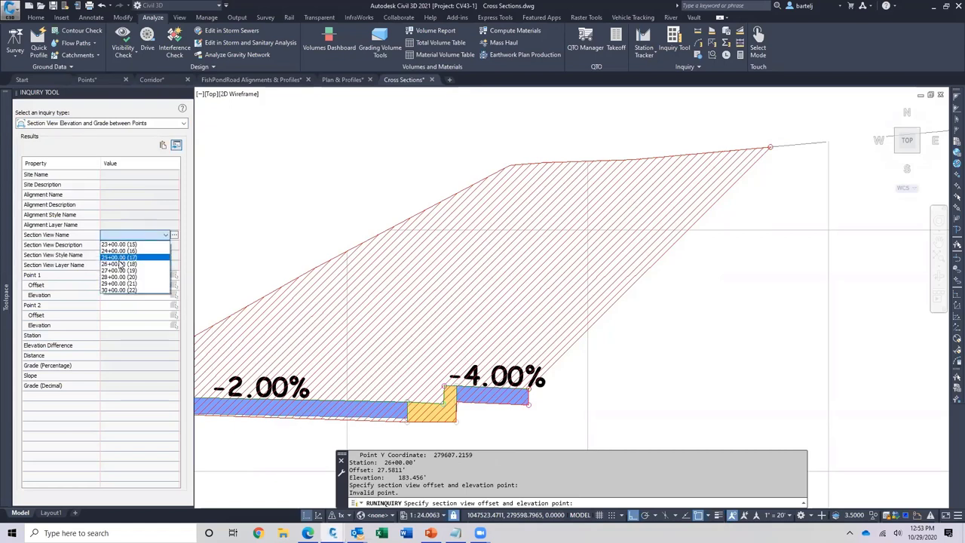
click(121, 264)
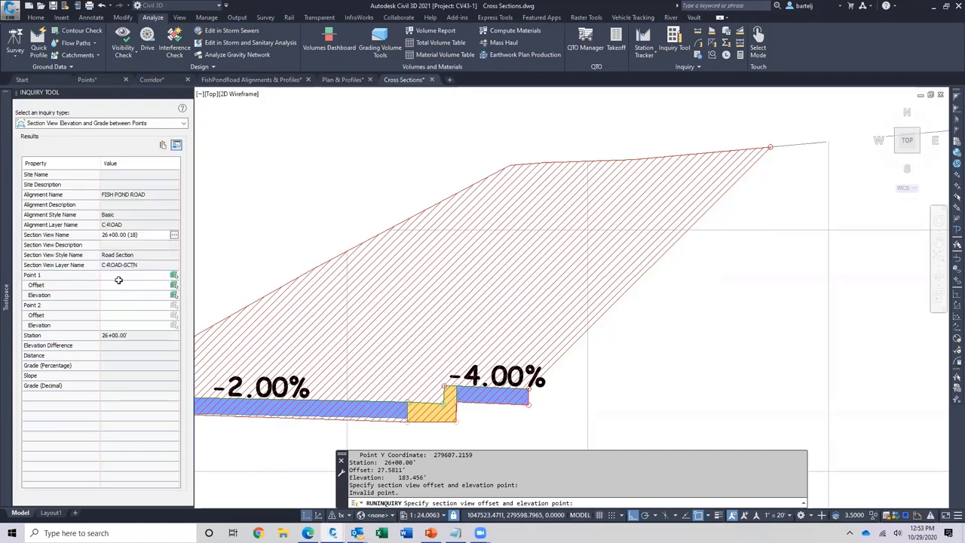
- Pick the cut slope top and the -4.00% lane's outer end, giving -10.039' over 14.1837 at 100.200%
click(174, 279)
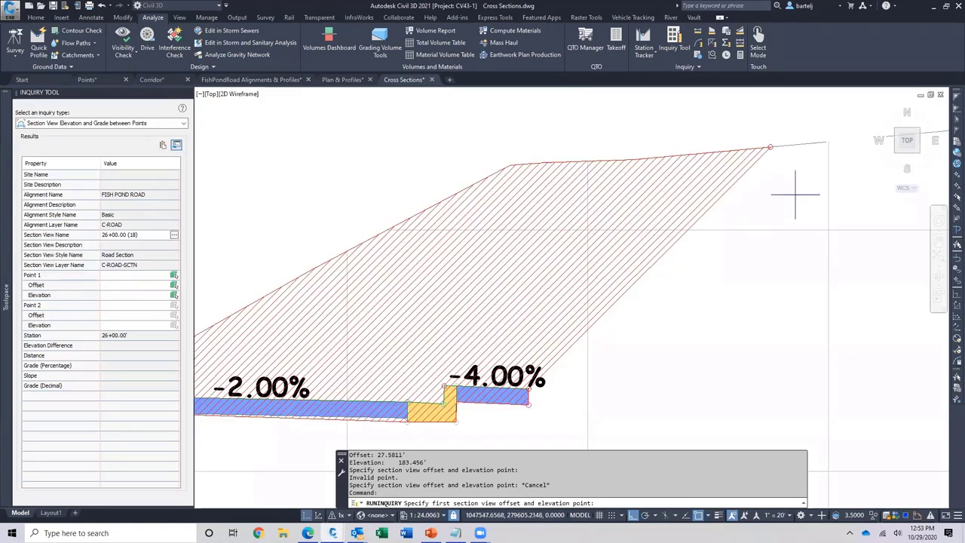
click(770, 147)
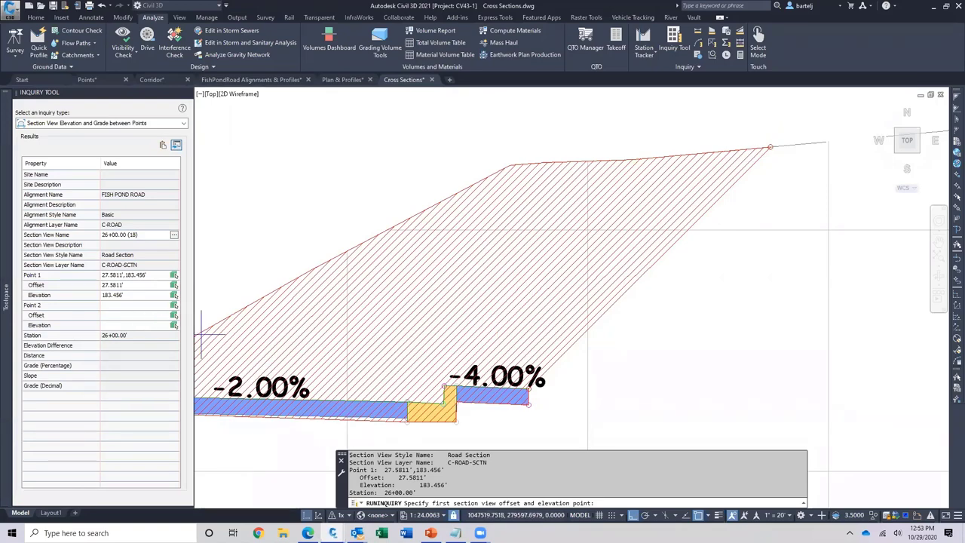
click(545, 393)
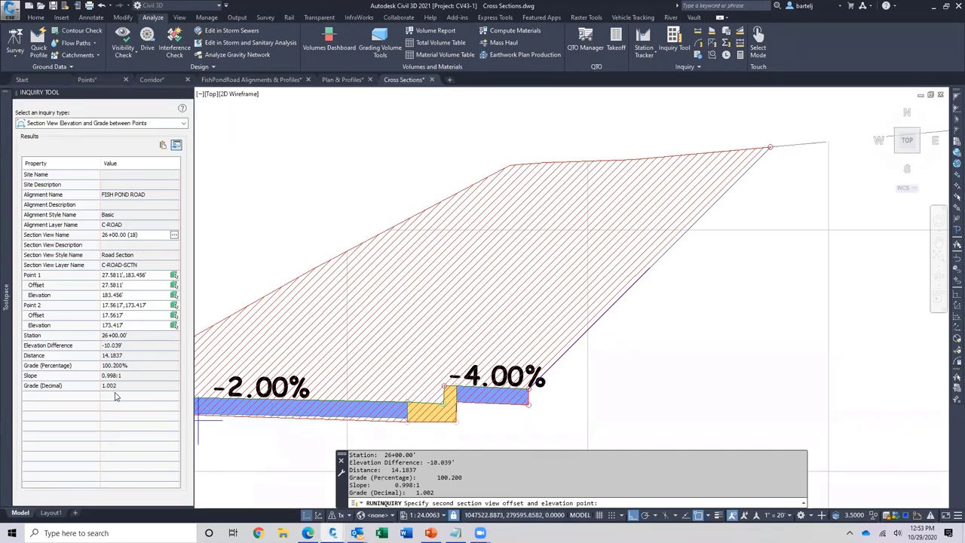
mouse_move(265, 232)
middle_down()
mouse_move(323, 241)
mouse_move(531, 214)
middle_up()
scroll(530, 214, down, 3)
mouse_move(340, 215)
middle_down()
mouse_move(517, 217)
mouse_move(580, 206)
middle_up()
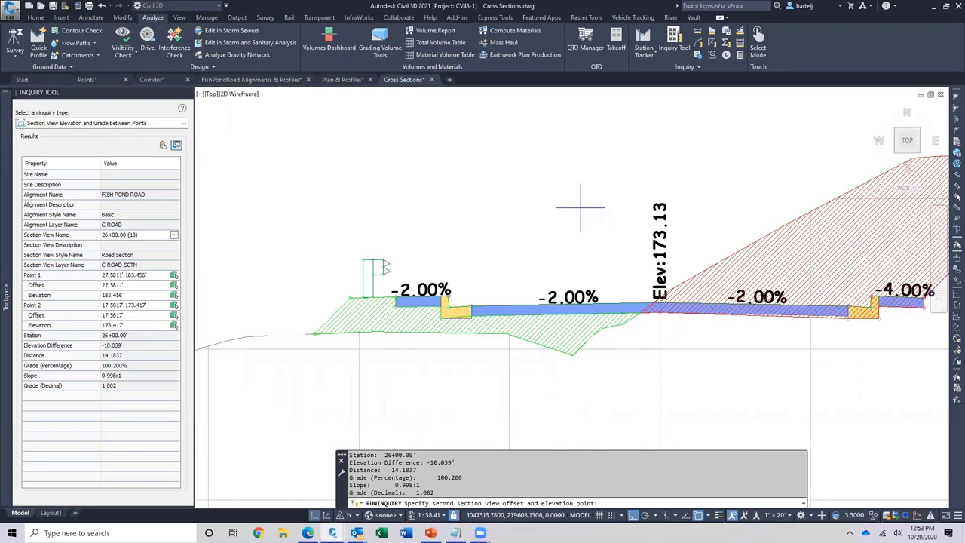
scroll(506, 306, up, 2)
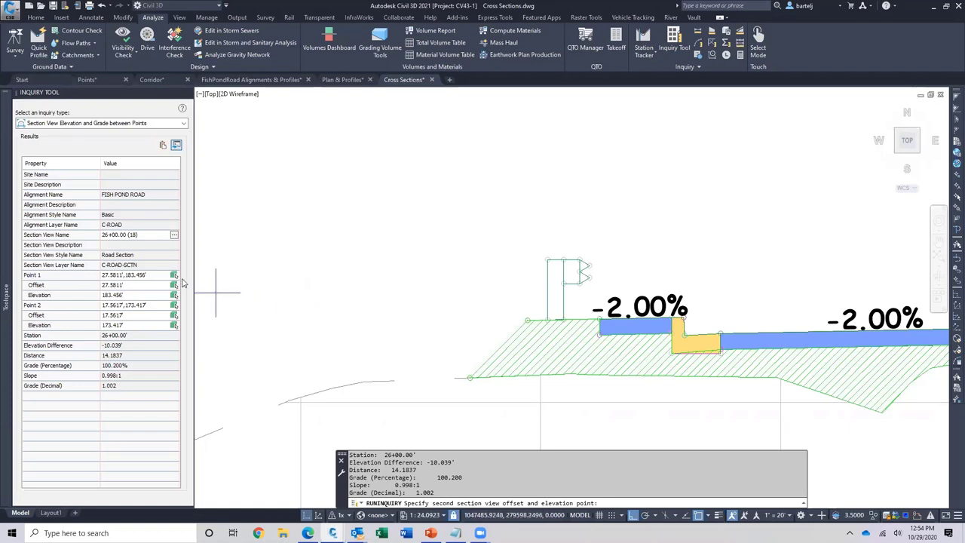
- Pick the left shoulder and fill slope toe, giving -3.333' over 10.4344 at 33.714% (2.966:1)
key(Escape)
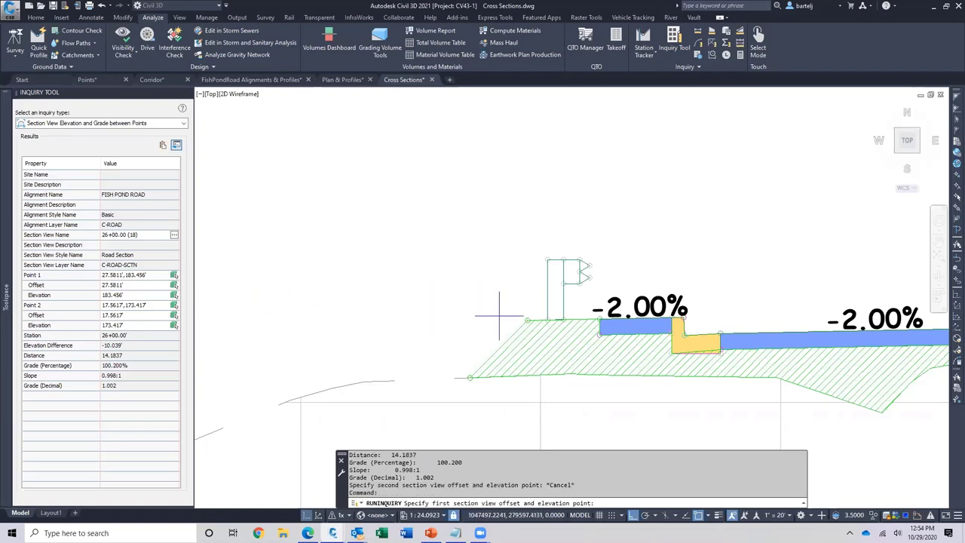
click(524, 320)
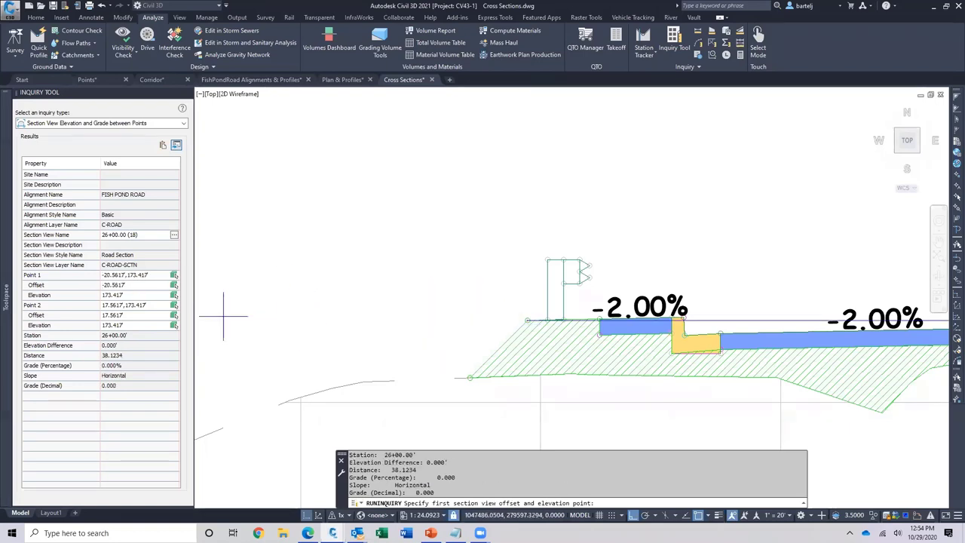
click(174, 305)
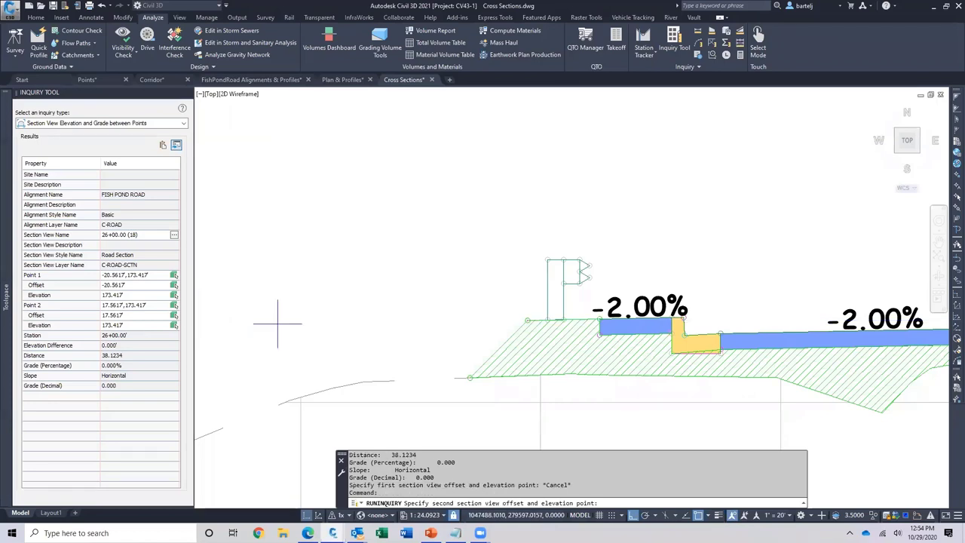
click(308, 395)
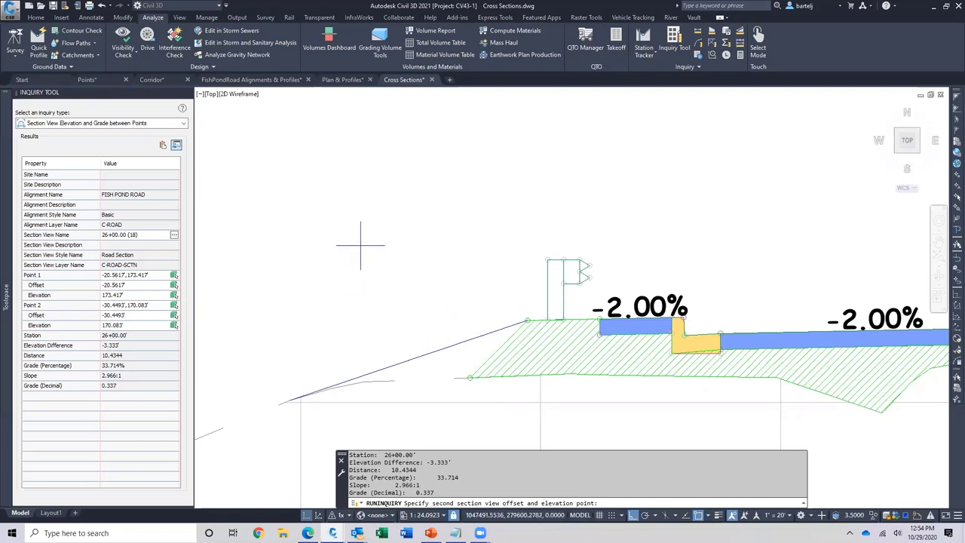
scroll(366, 254, down, 2)
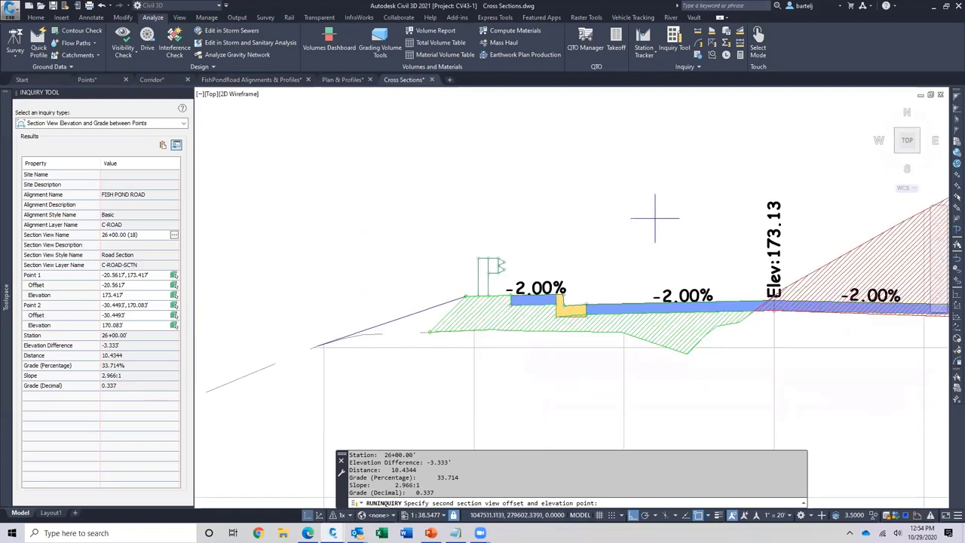
middle_drag(653, 211, 464, 251)
click(106, 123)
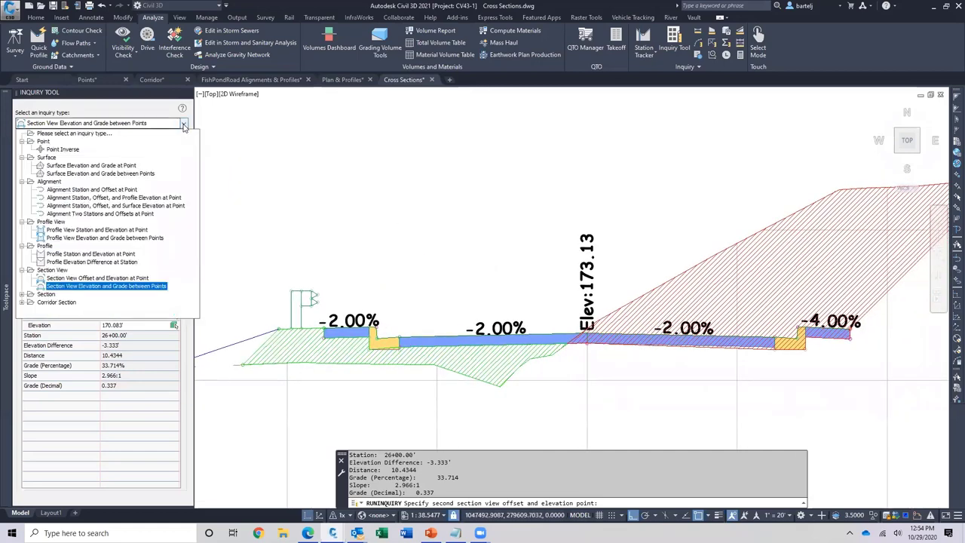
- Choose the Section Offset and Elevation at Point inquiry from the Section group
click(23, 294)
scroll(200, 238, down, 1)
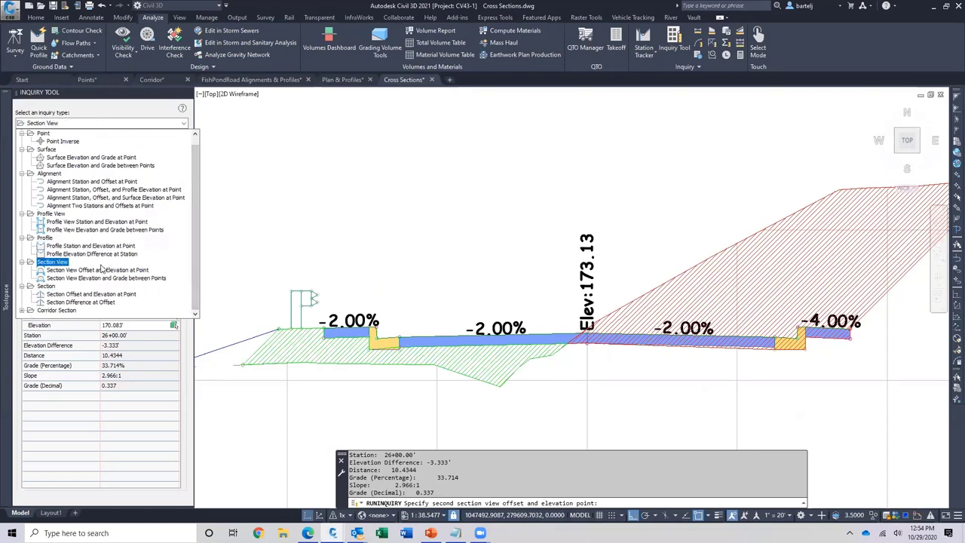
click(92, 294)
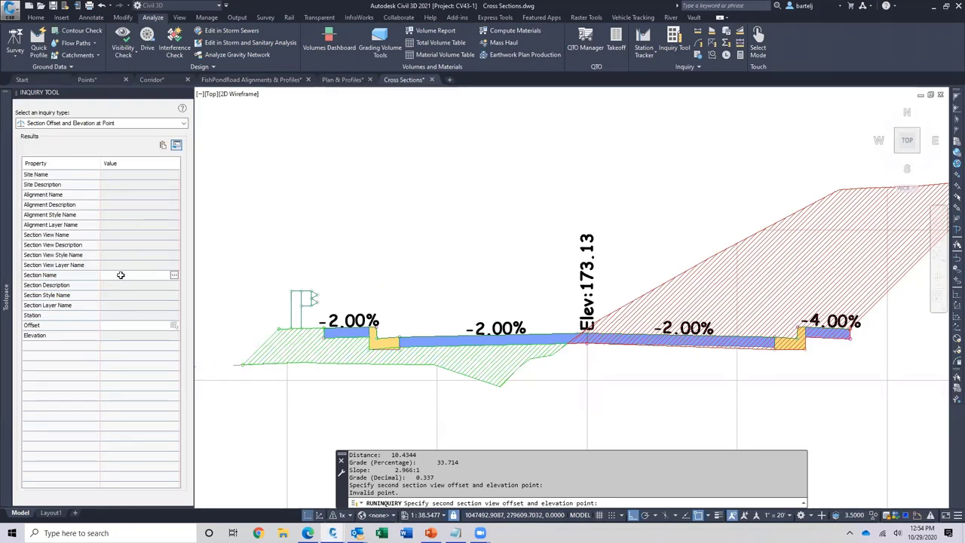
- Pick a section in the drawing and confirm the SLG-2 - SL-41 - RoadImprovements DDatum(226) section
click(122, 276)
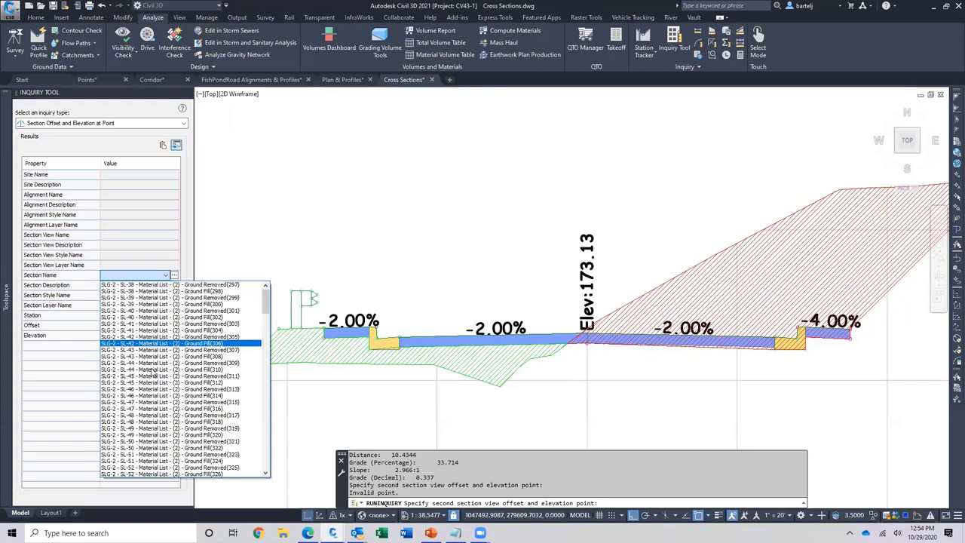
click(174, 276)
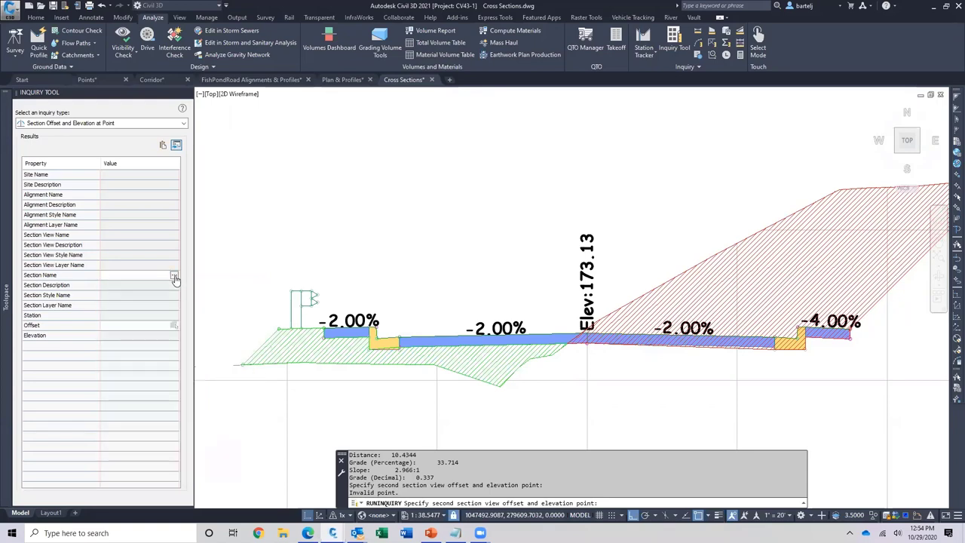
click(174, 277)
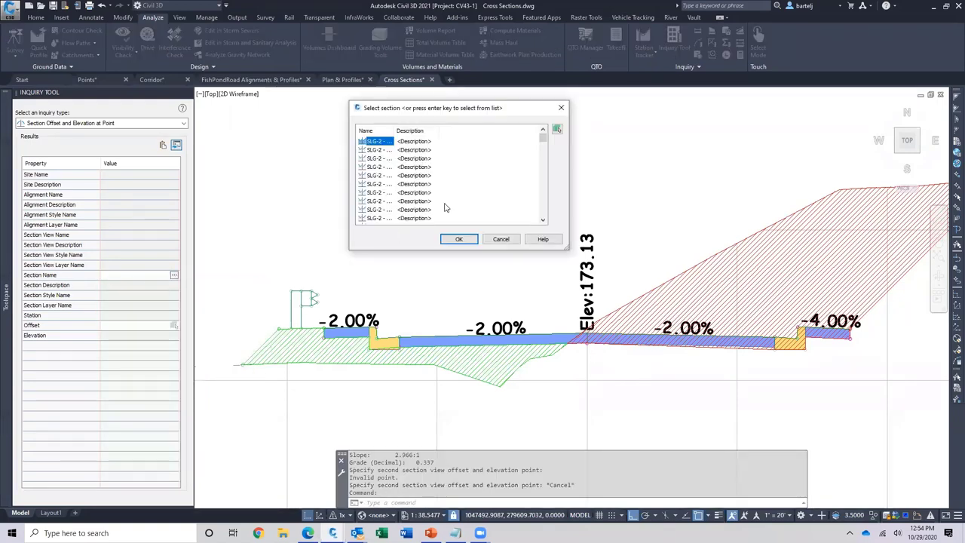
click(556, 130)
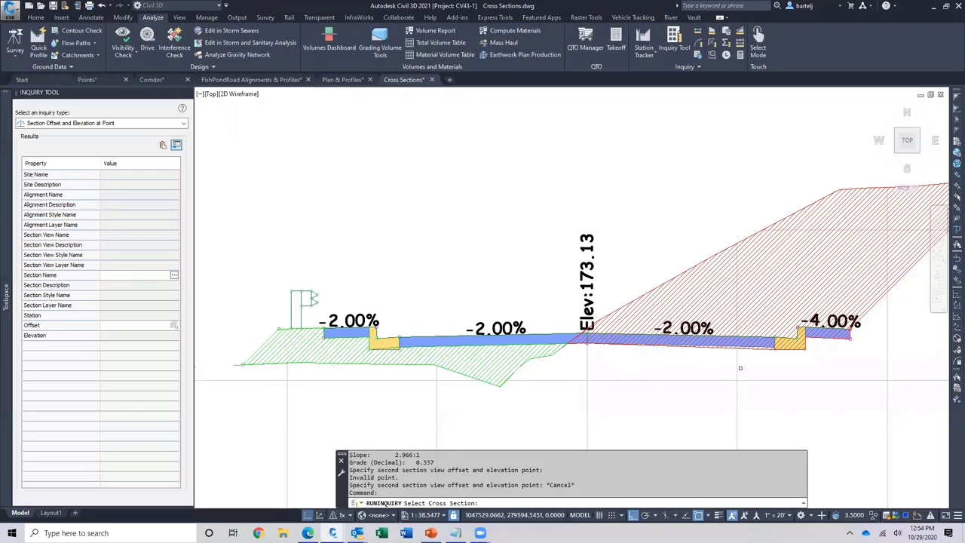
scroll(758, 362, up, 6)
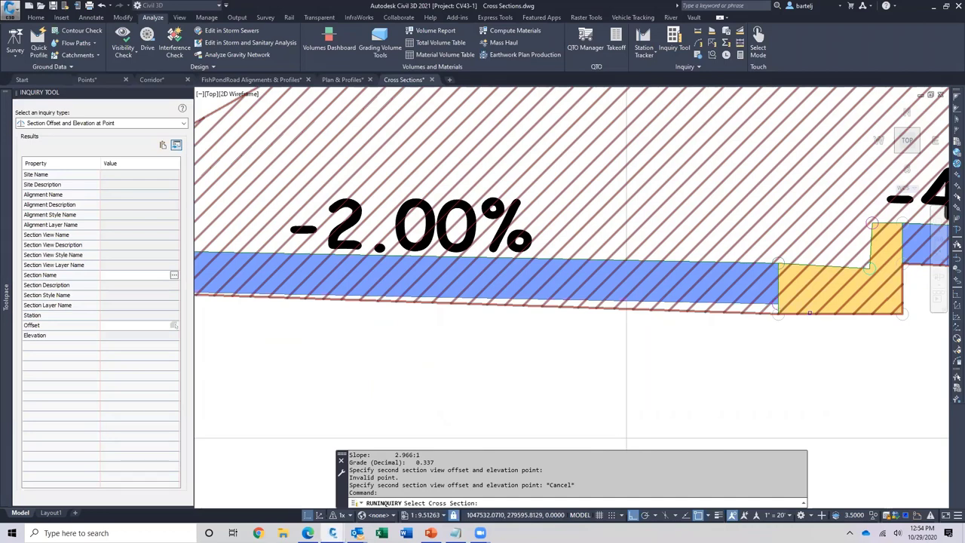
click(809, 312)
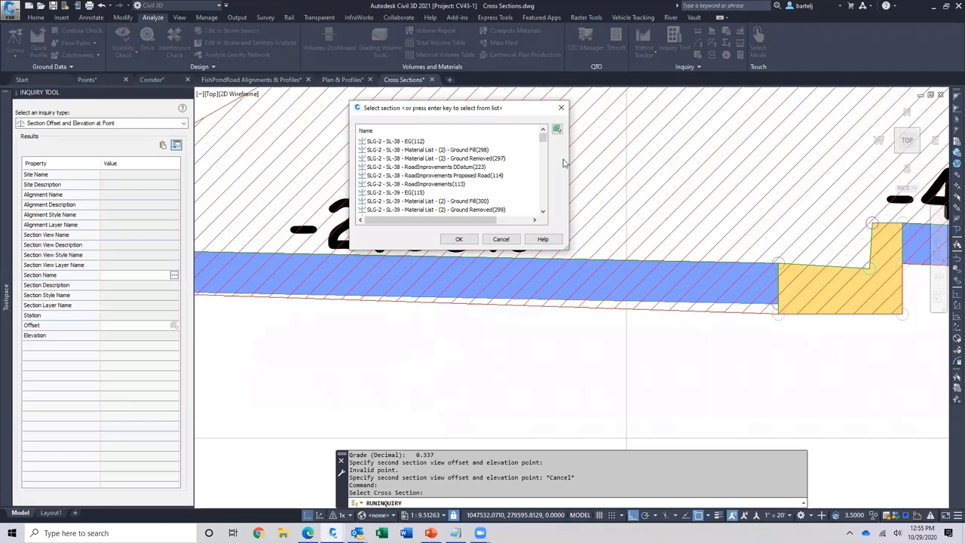
drag(543, 140, 545, 147)
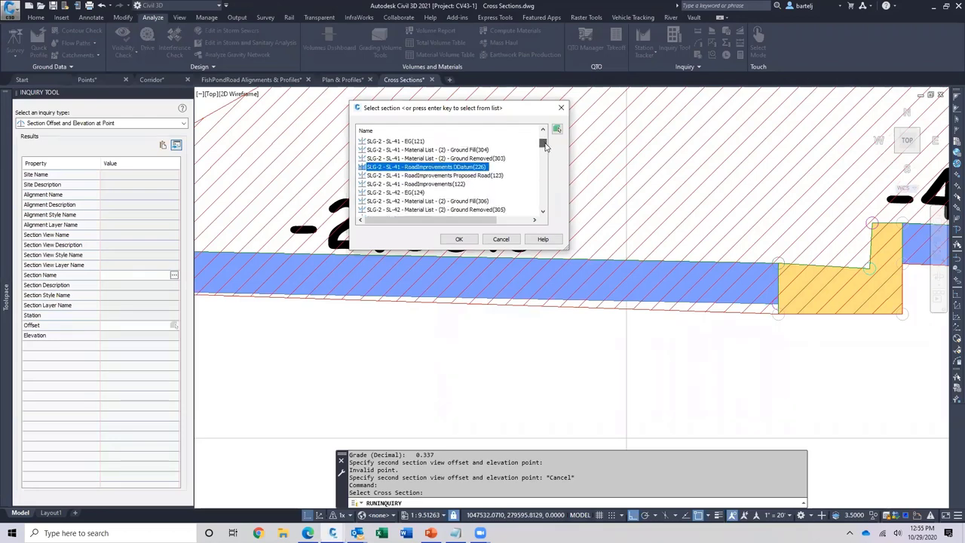
click(455, 239)
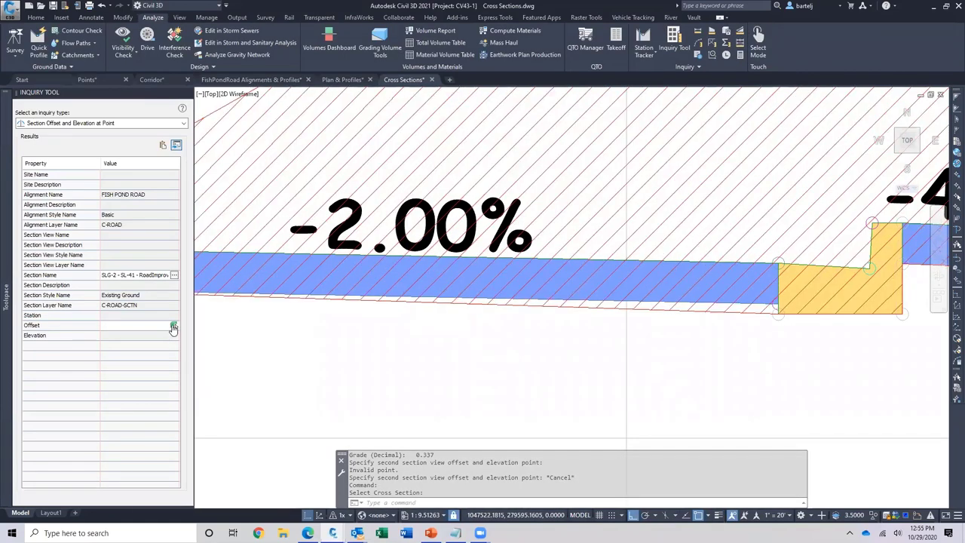
- Pick points in the section view, ending at the left curb, reading elevation 172.207' at offset -12.5000'
click(173, 327)
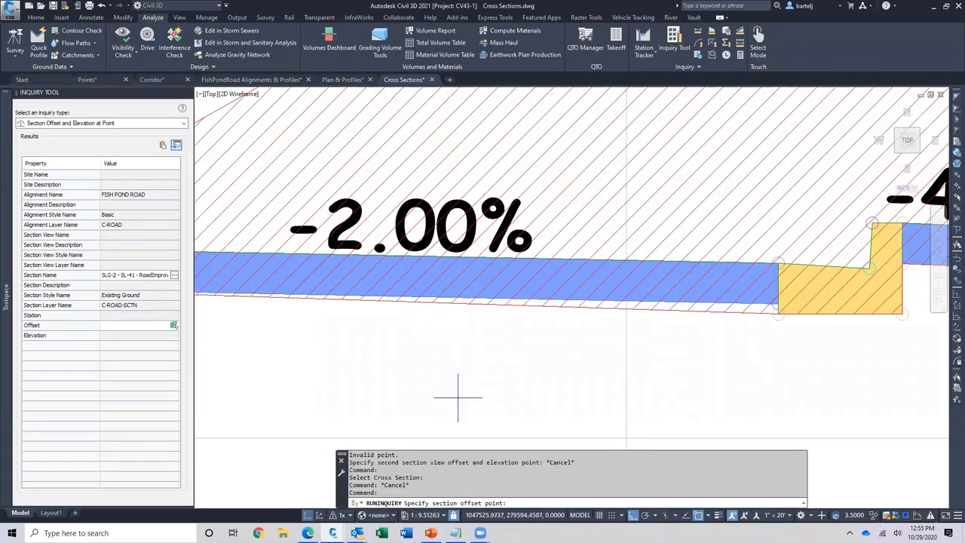
click(882, 316)
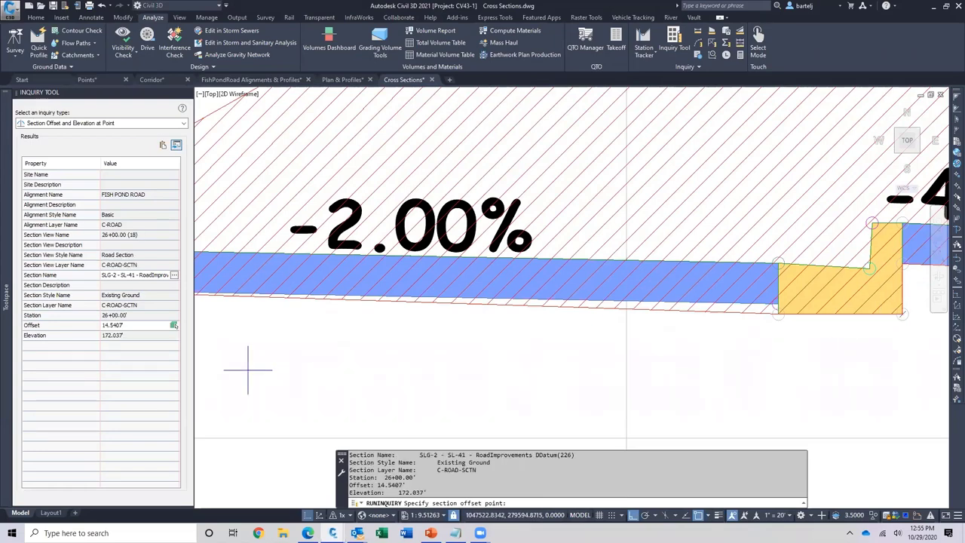
scroll(373, 364, down, 2)
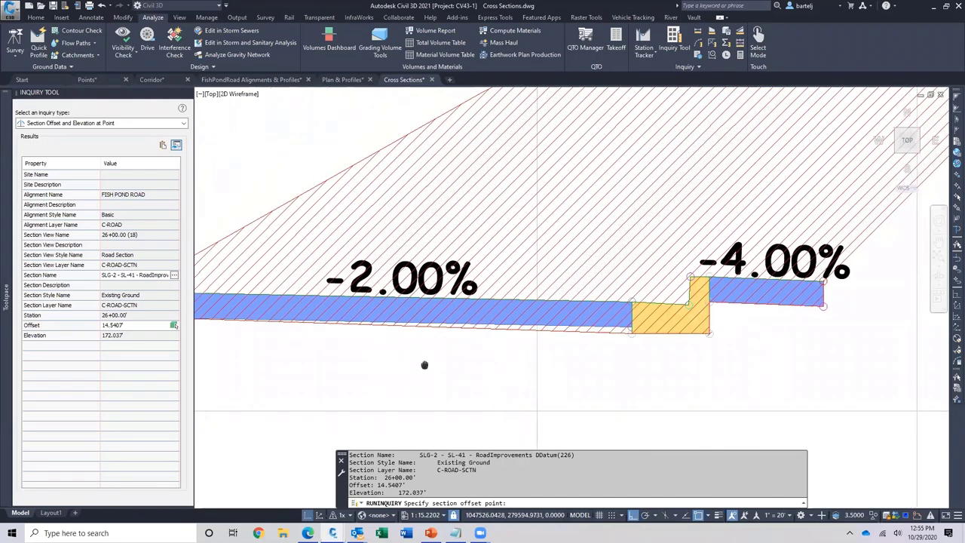
scroll(424, 362, up, 4)
middle_drag(431, 377, 629, 362)
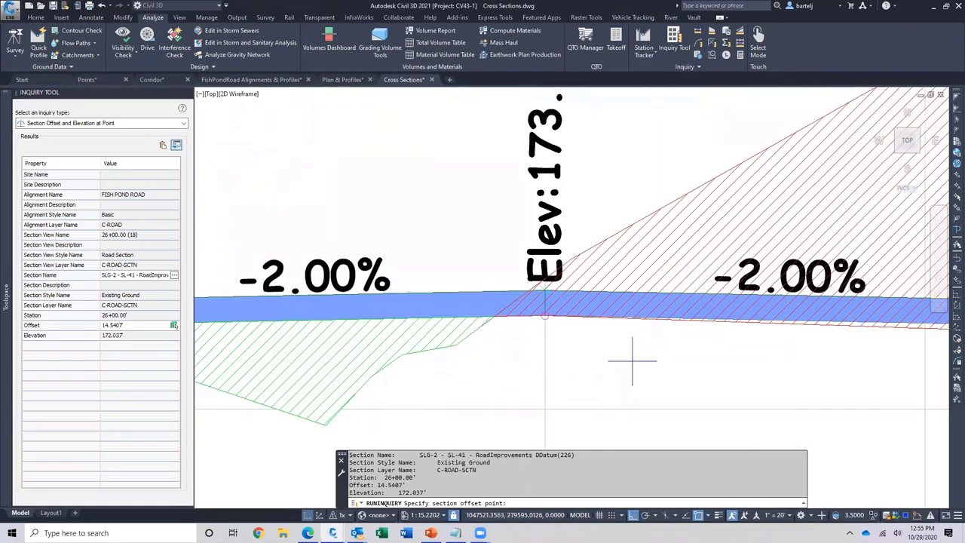
middle_drag(490, 383, 740, 361)
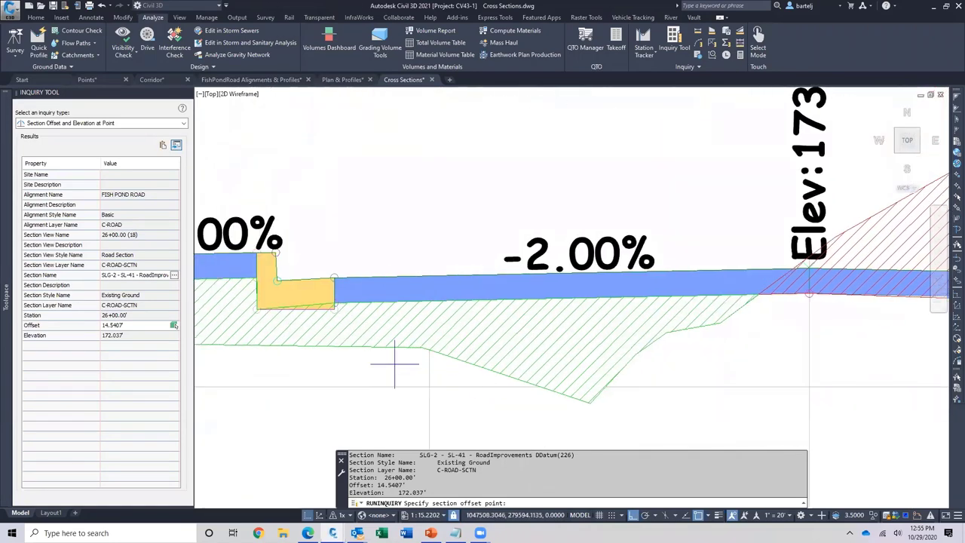
click(334, 277)
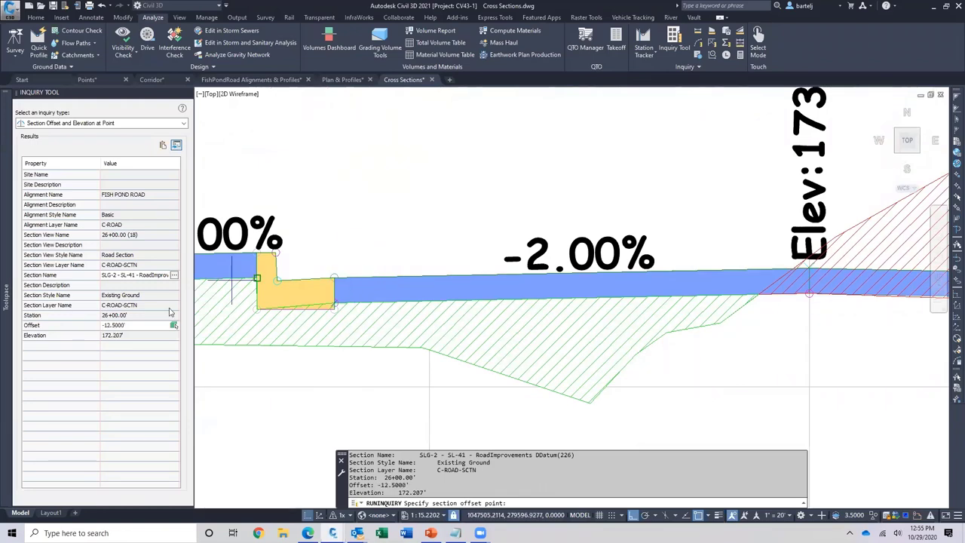
- Enter offset 12 to get elevation 172.037' at offset 12.5000', station 26+00.00'
click(133, 325)
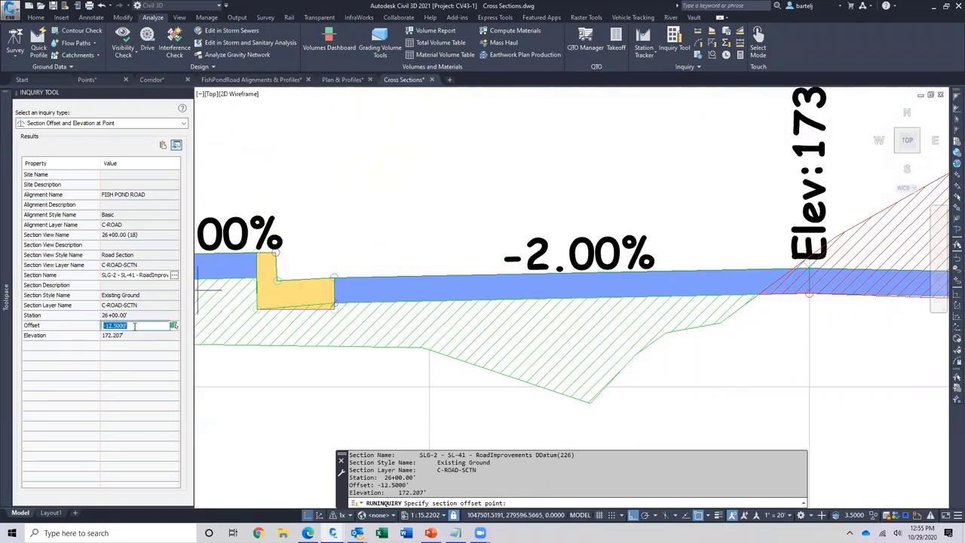
text(12.5)
key(Return)
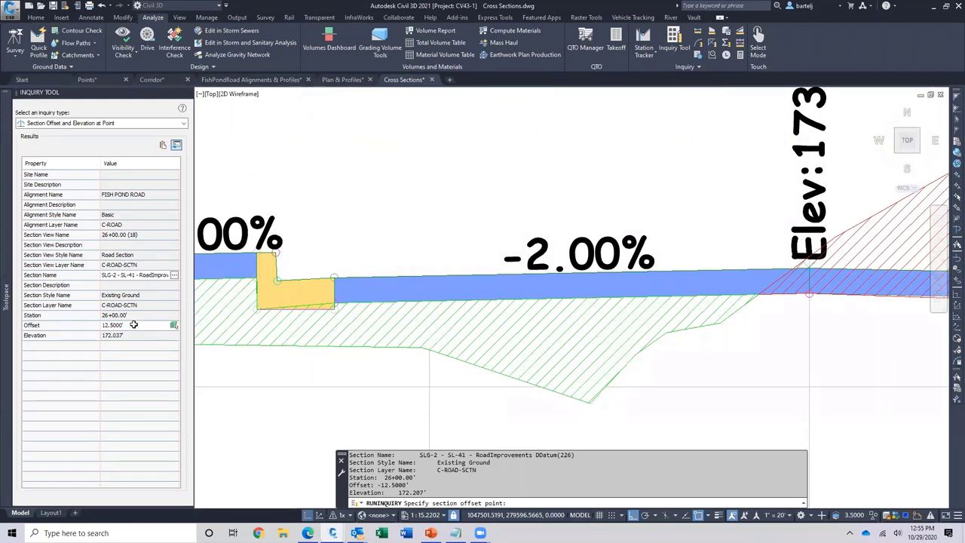
click(183, 123)
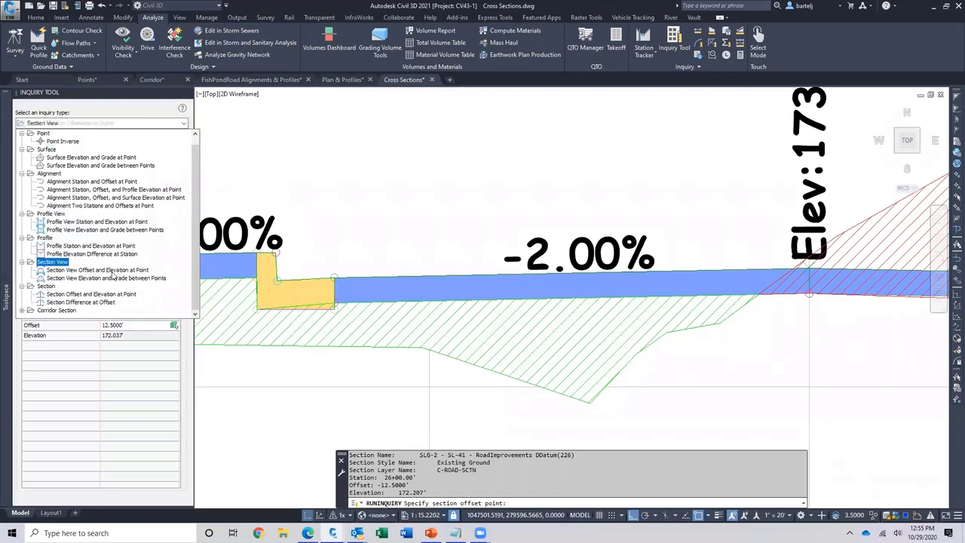
- Set up Section Difference at Offset for view 26+00.00 (18), comparing EG(121) with RoadImprovements DDatum(226)
click(98, 302)
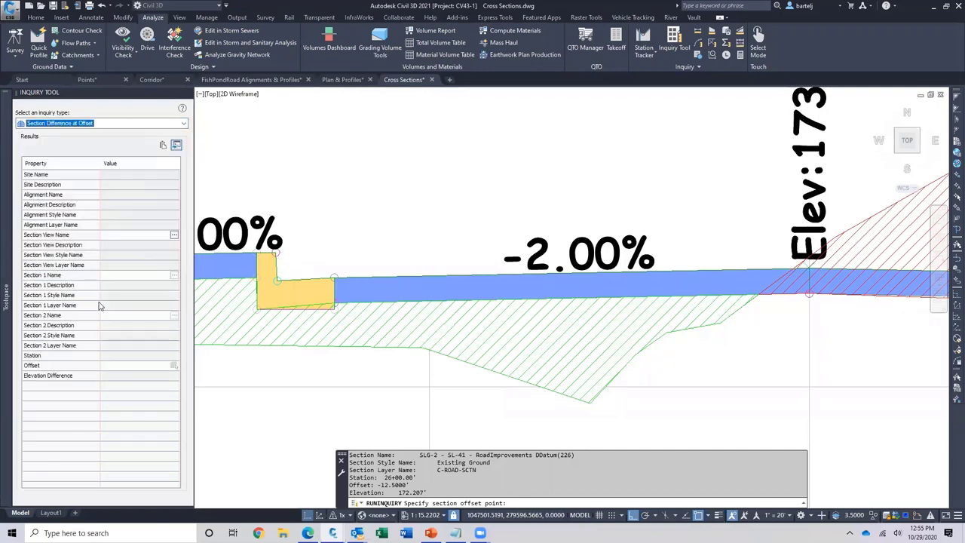
click(133, 234)
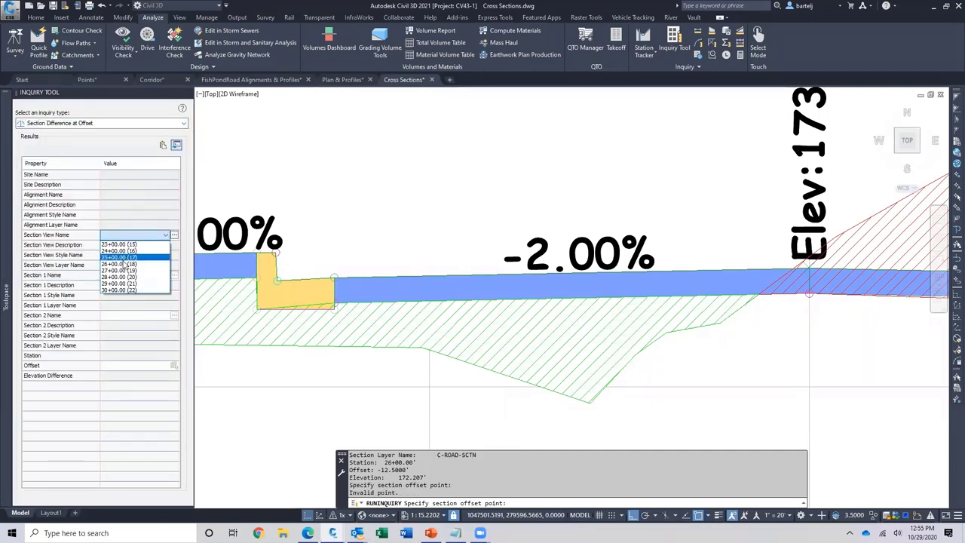
click(121, 264)
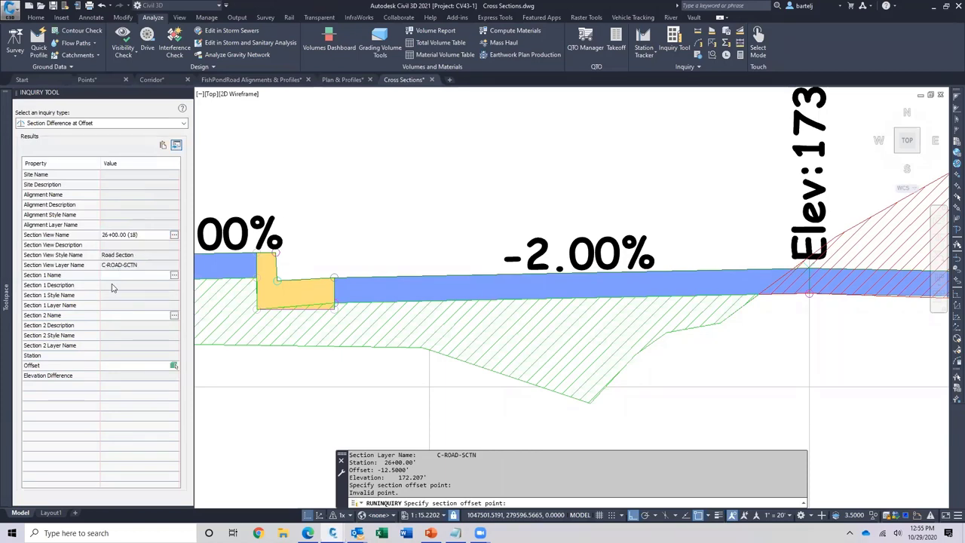
click(131, 276)
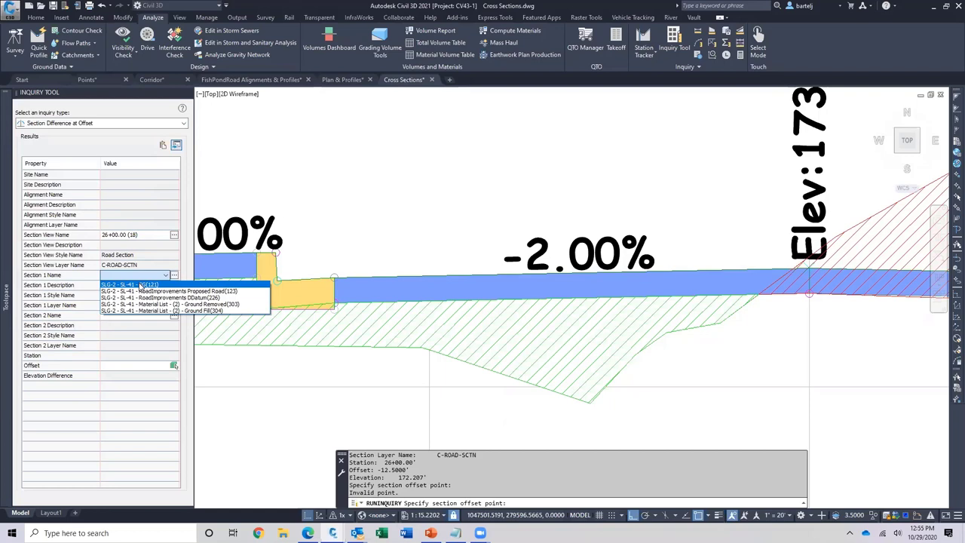
click(140, 285)
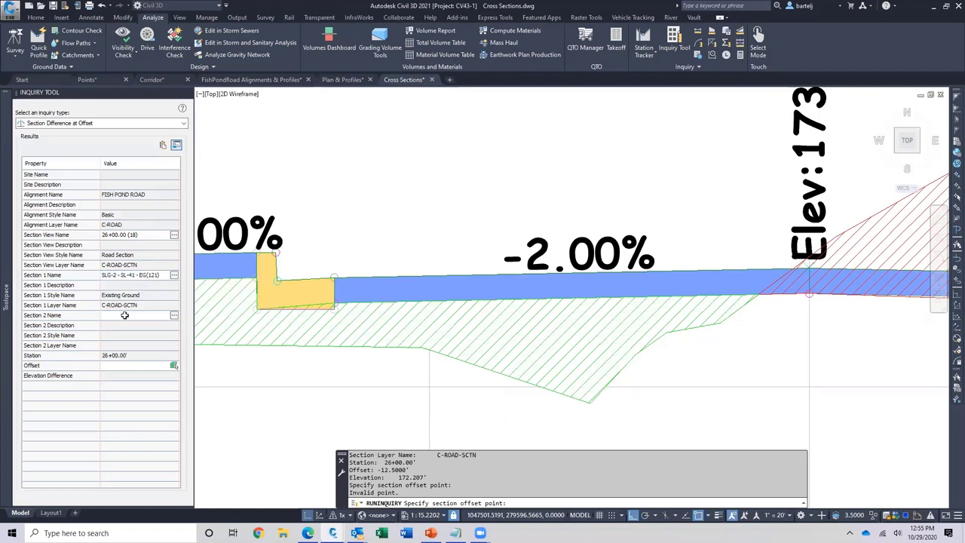
click(124, 315)
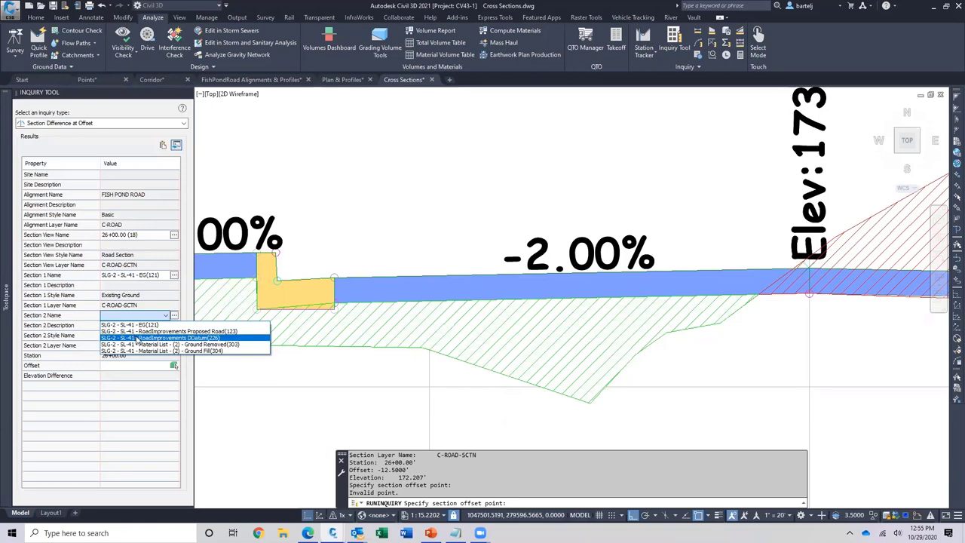
click(137, 338)
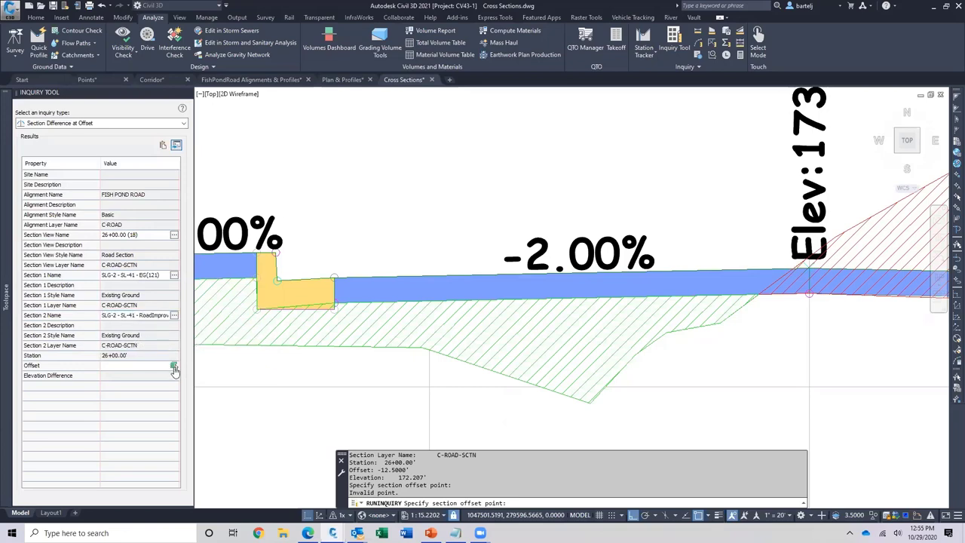
- Pick the right curb and left road edge, reading 2.273' difference at offset -19.0417'
scroll(711, 415, down, 2)
middle_drag(804, 366, 373, 367)
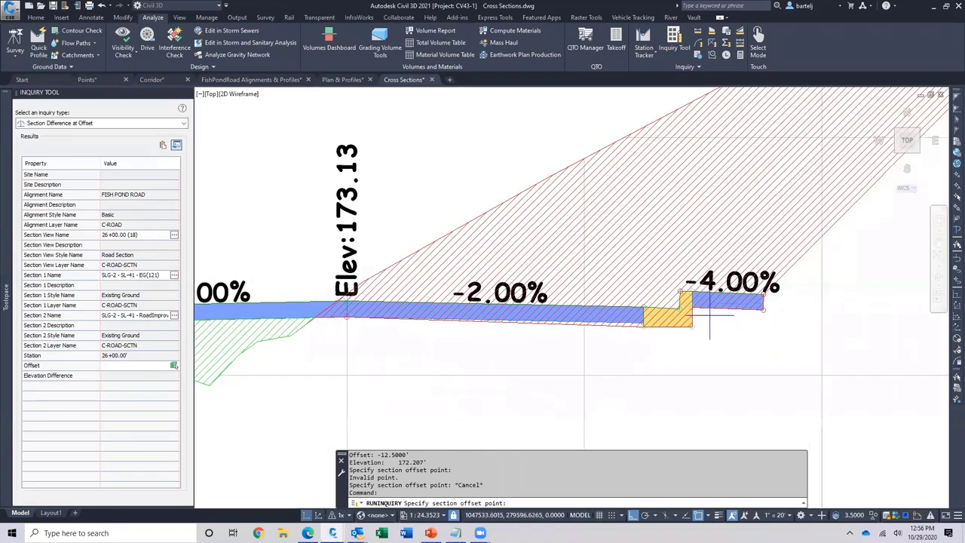
scroll(678, 341, up, 4)
scroll(668, 339, down, 1)
click(669, 341)
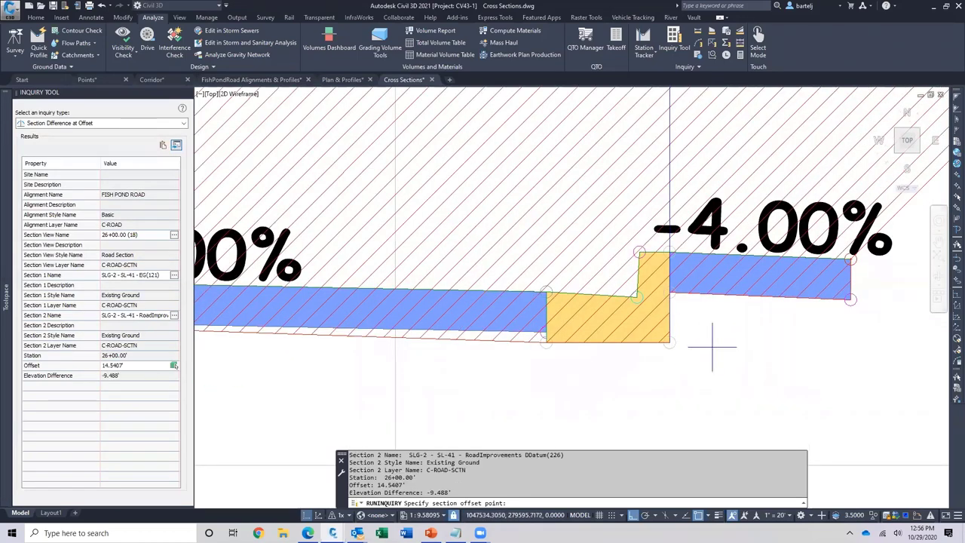
scroll(712, 346, down, 3)
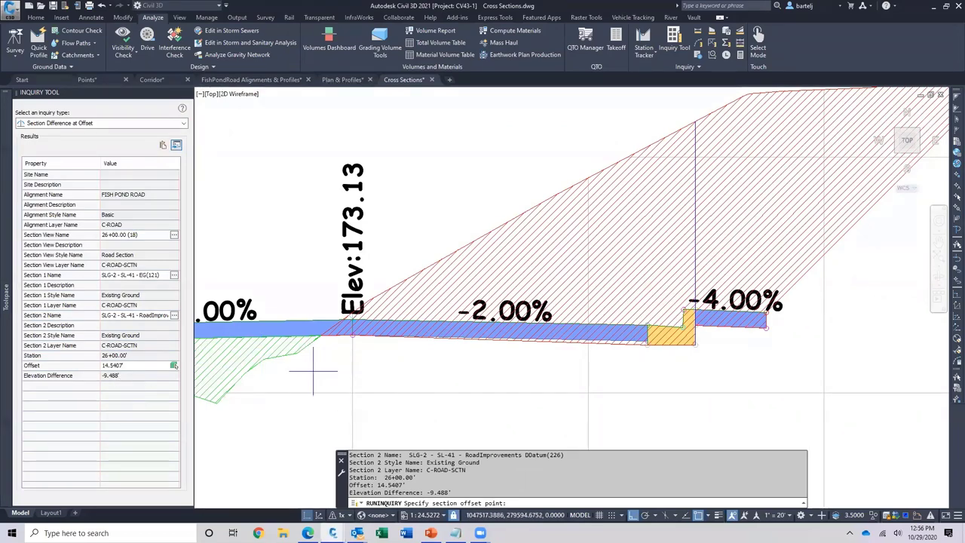
middle_drag(312, 371, 663, 360)
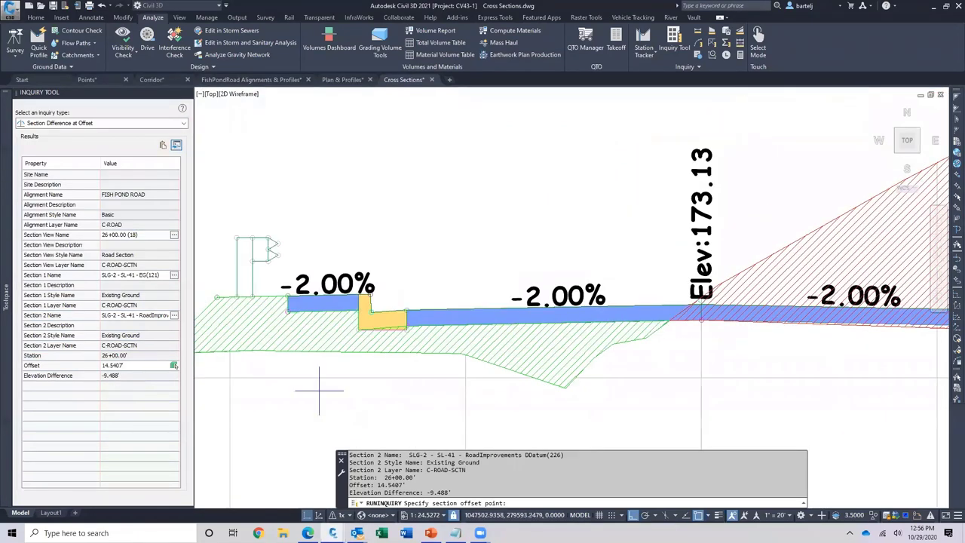
middle_drag(323, 392, 493, 394)
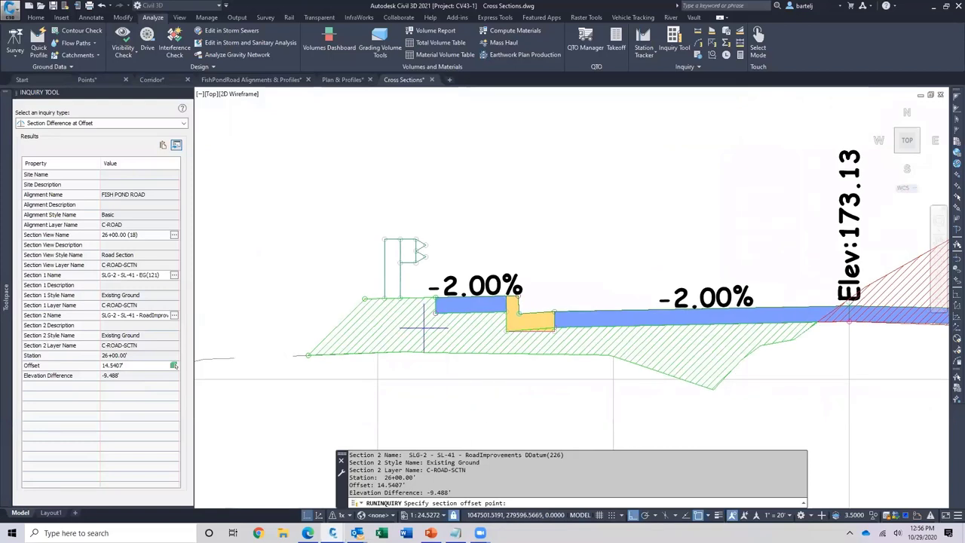
click(400, 290)
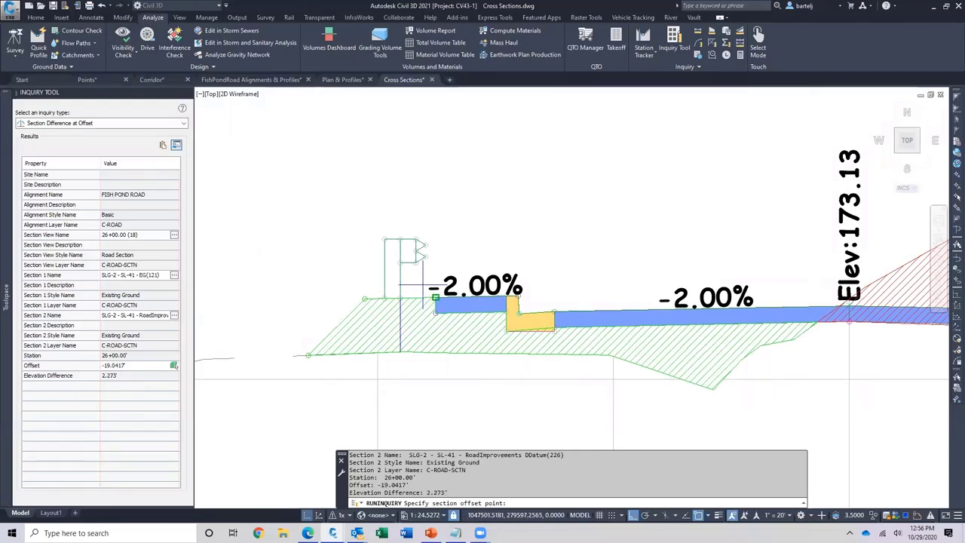
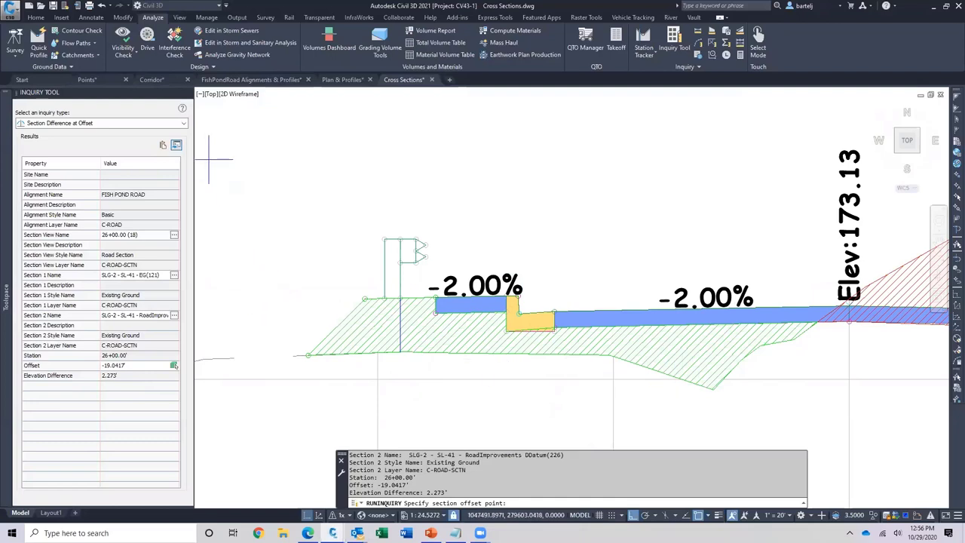
- In the Corridor drawing, select the RoadImprovements corridor from Prospector and open it in Section Editor
click(183, 124)
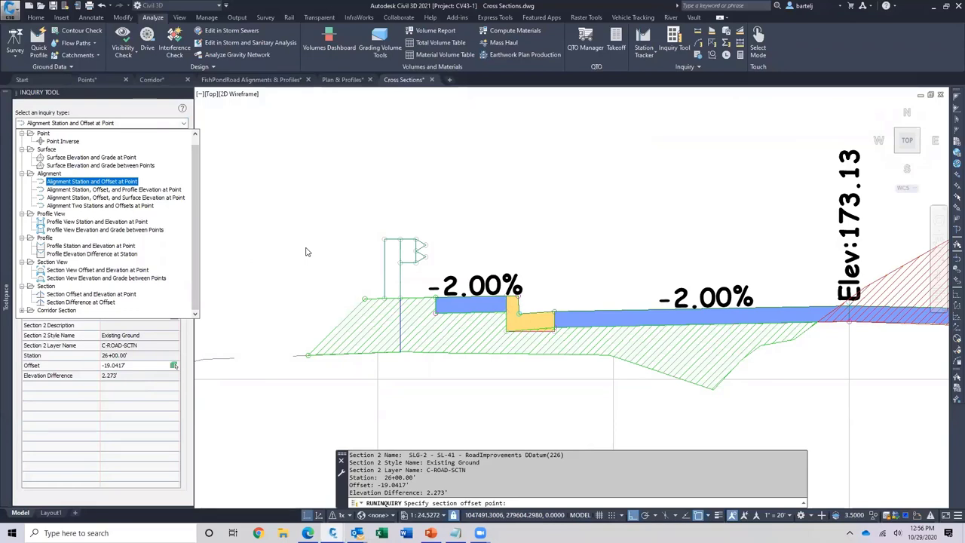
click(22, 311)
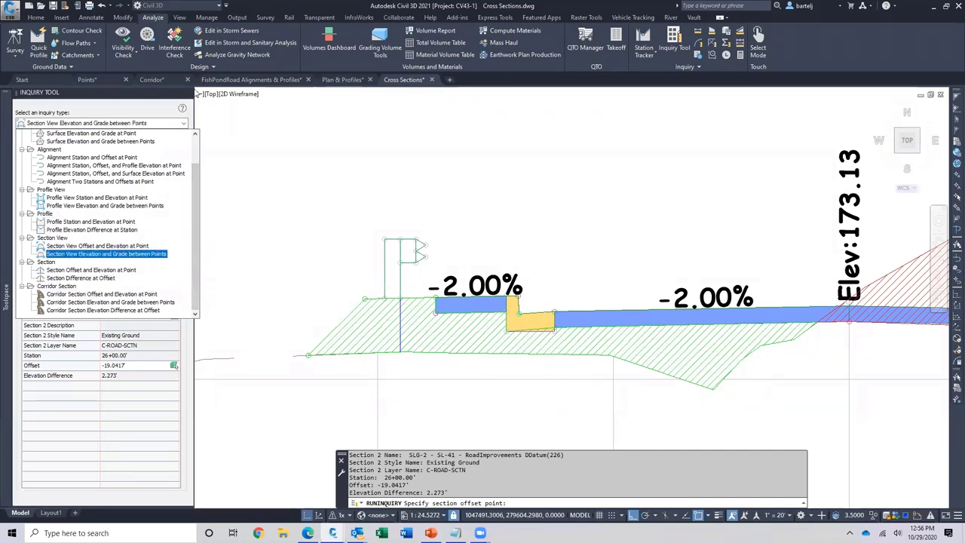
mouse_move(161, 77)
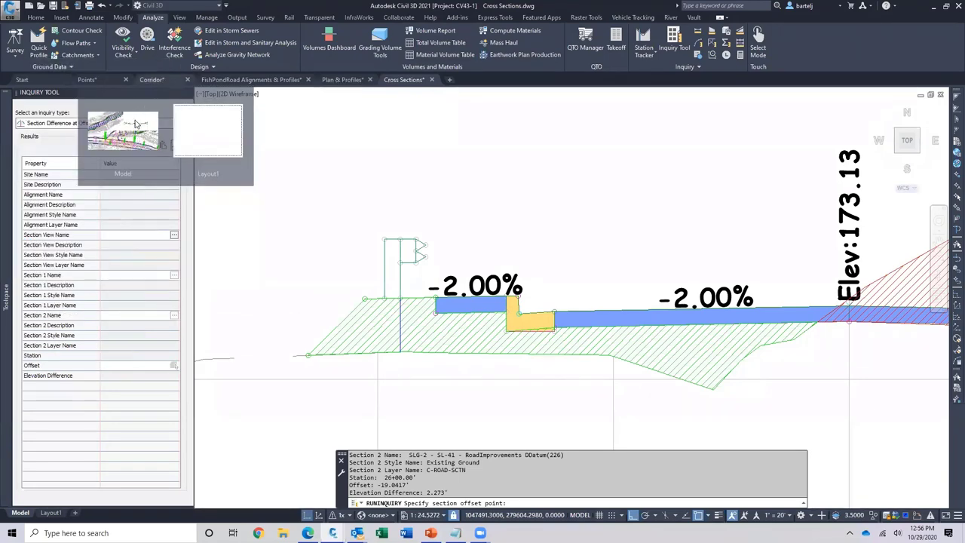
click(135, 122)
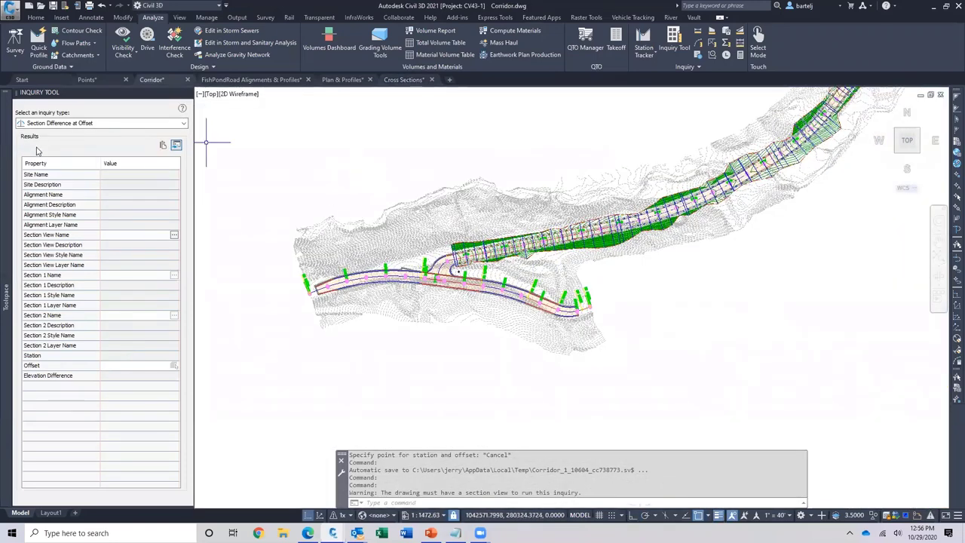
mouse_move(7, 162)
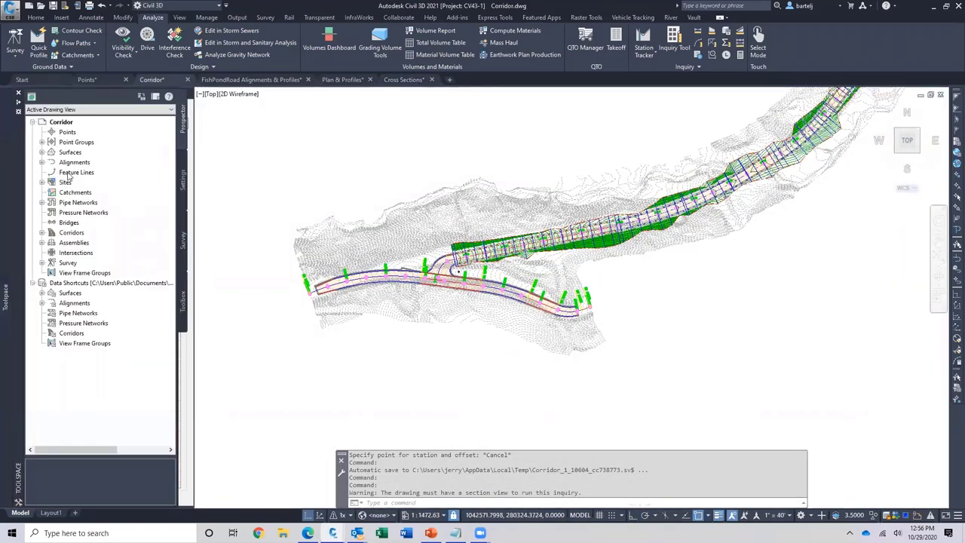
click(42, 232)
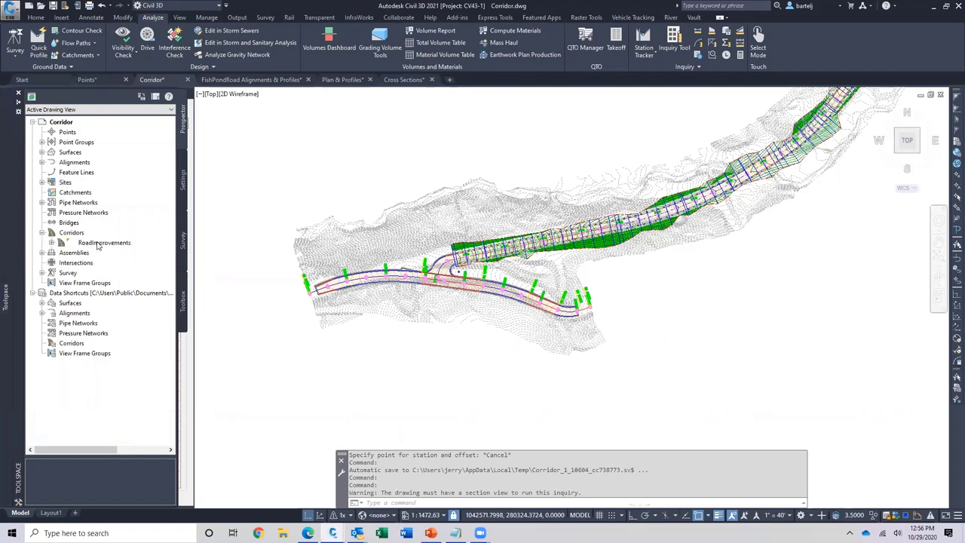
right_click(94, 243)
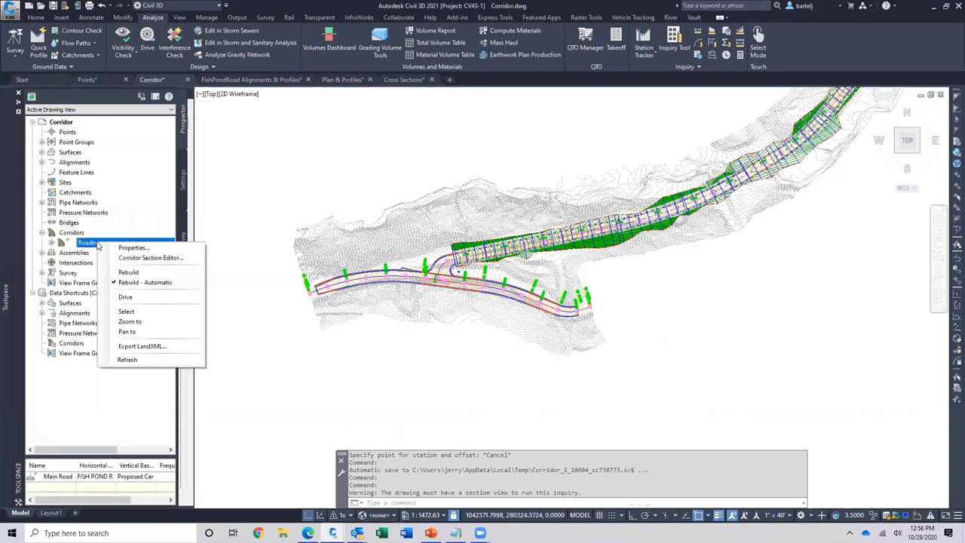
click(126, 311)
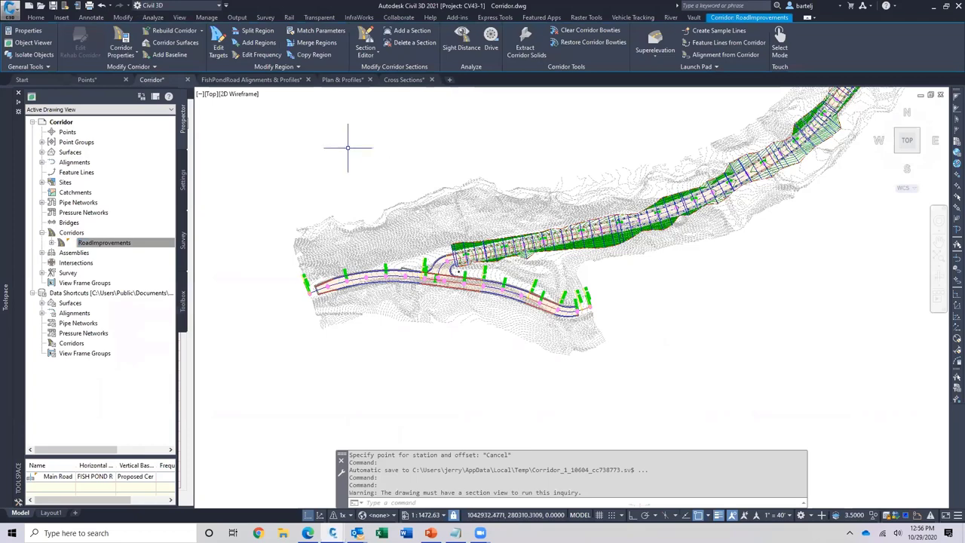
click(366, 44)
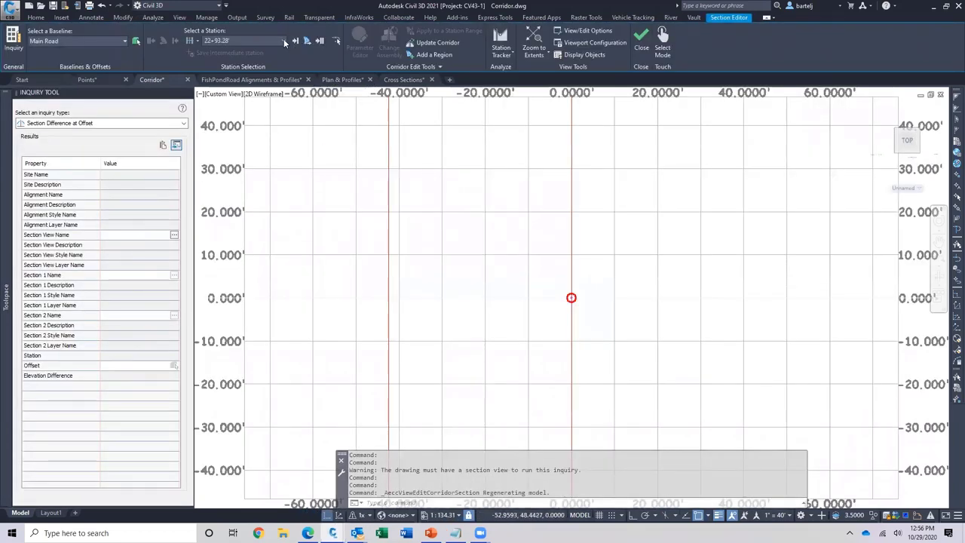
- Load station 26+00.00' in the Section Editor and zoom in on the cross section
click(284, 41)
scroll(236, 182, down, 3)
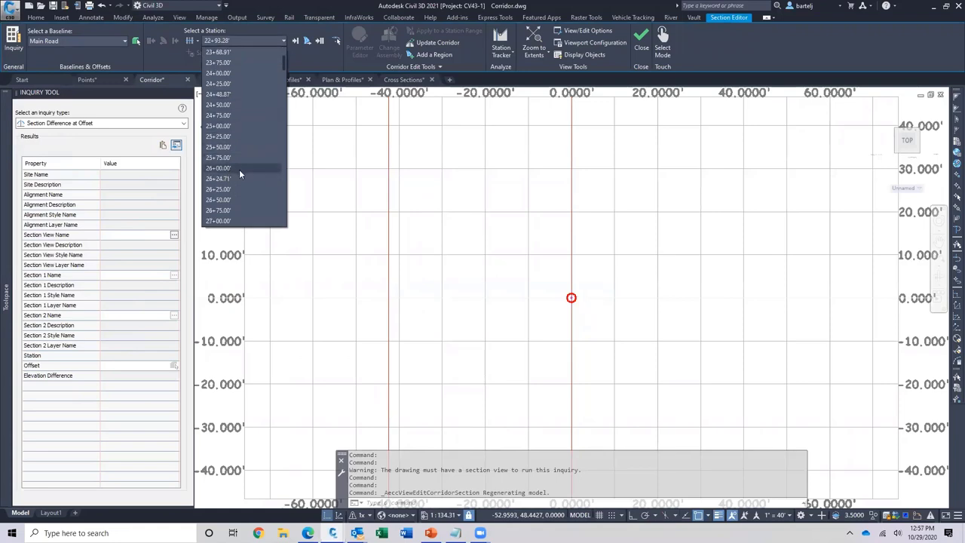
click(239, 169)
scroll(618, 340, up, 4)
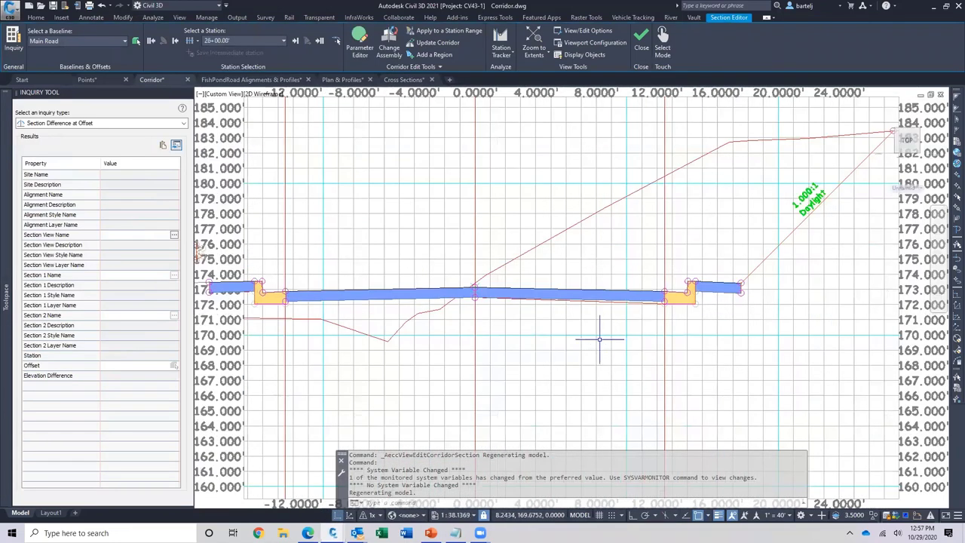
scroll(599, 338, up, 3)
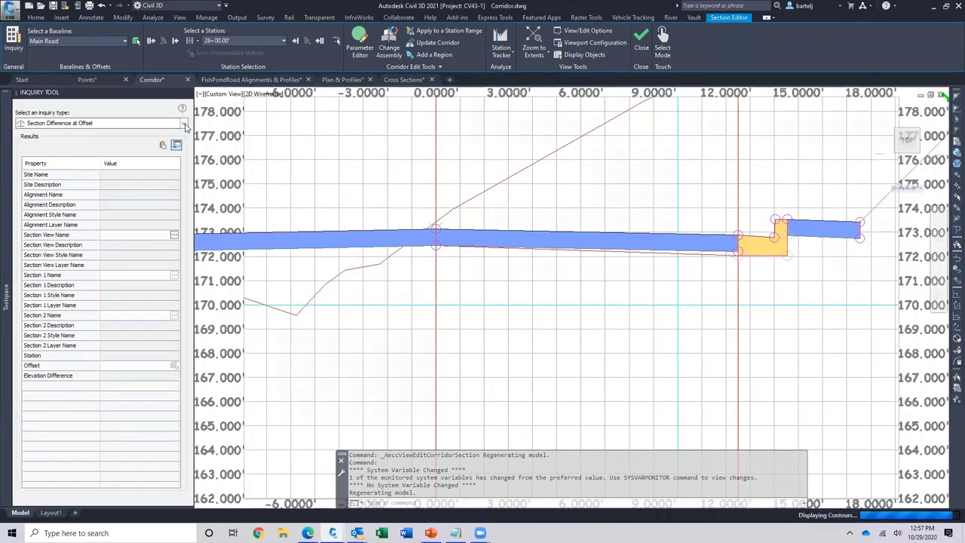
click(105, 123)
- Query offset and elevation at the curb corner and sidewalk end, reaching 17.5417' and 173.417'
click(97, 294)
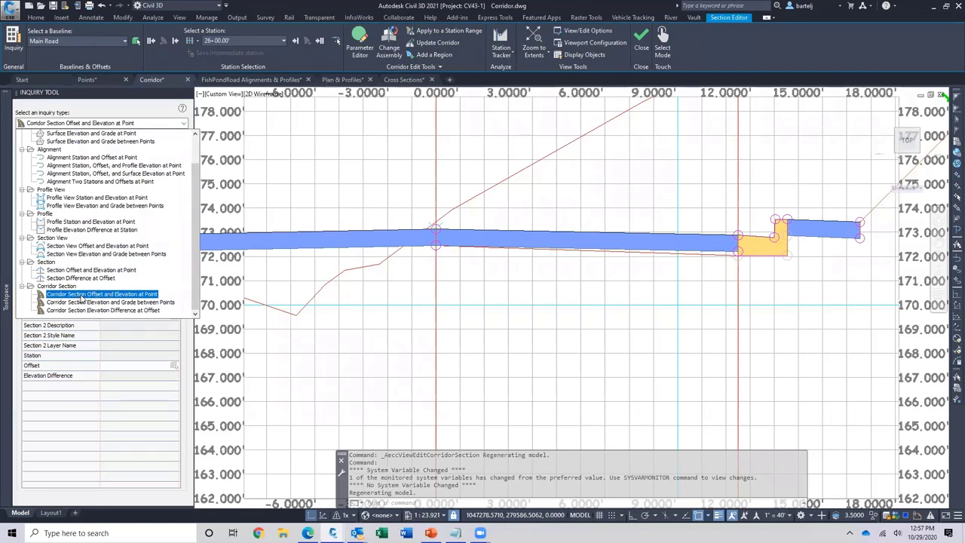
click(81, 297)
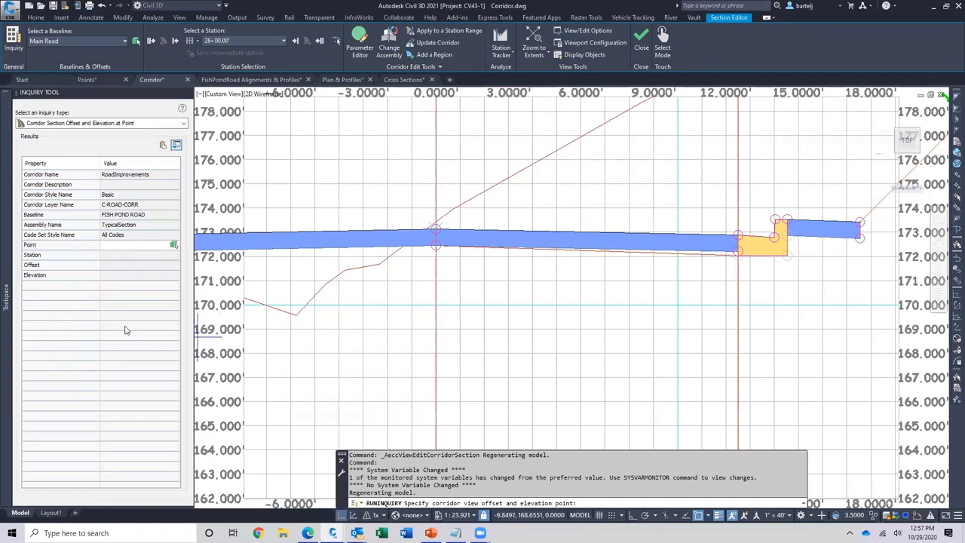
click(174, 246)
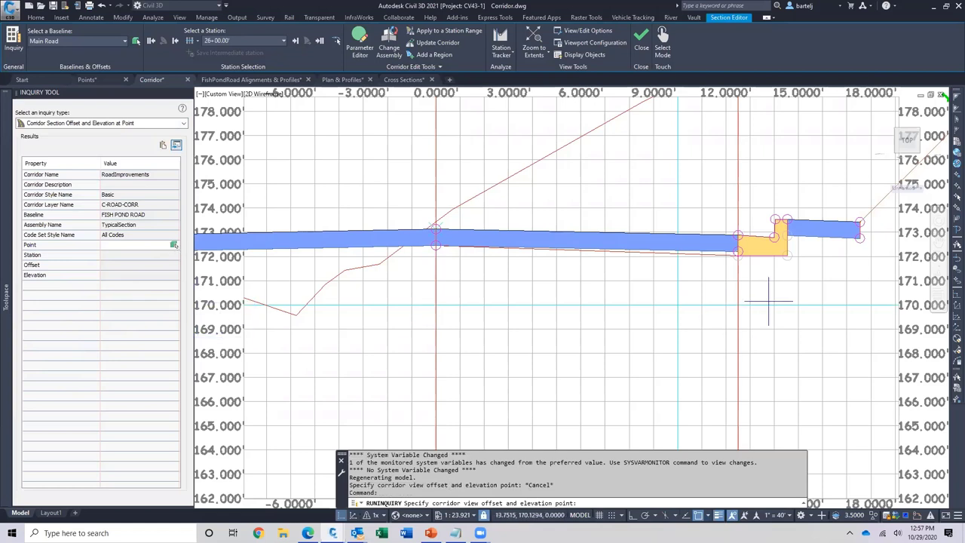
click(774, 236)
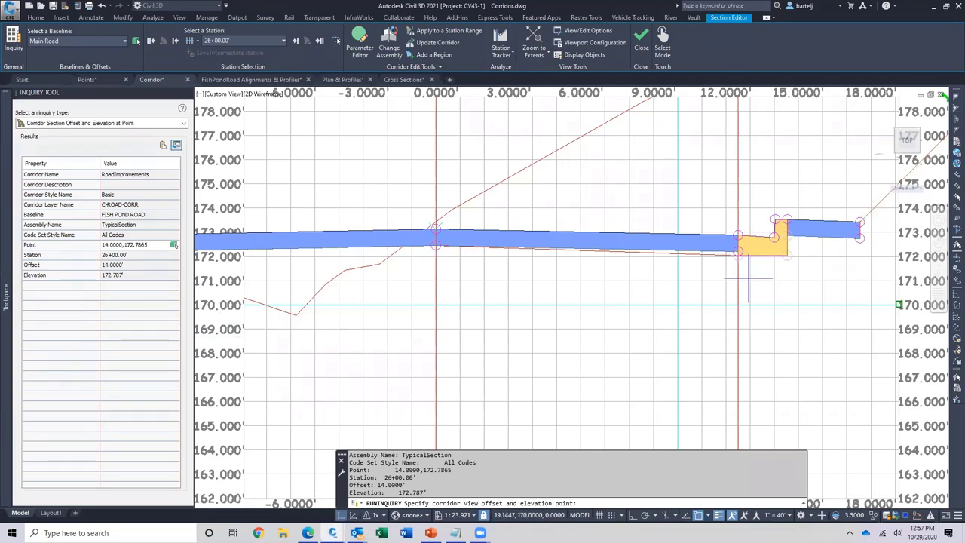
click(857, 223)
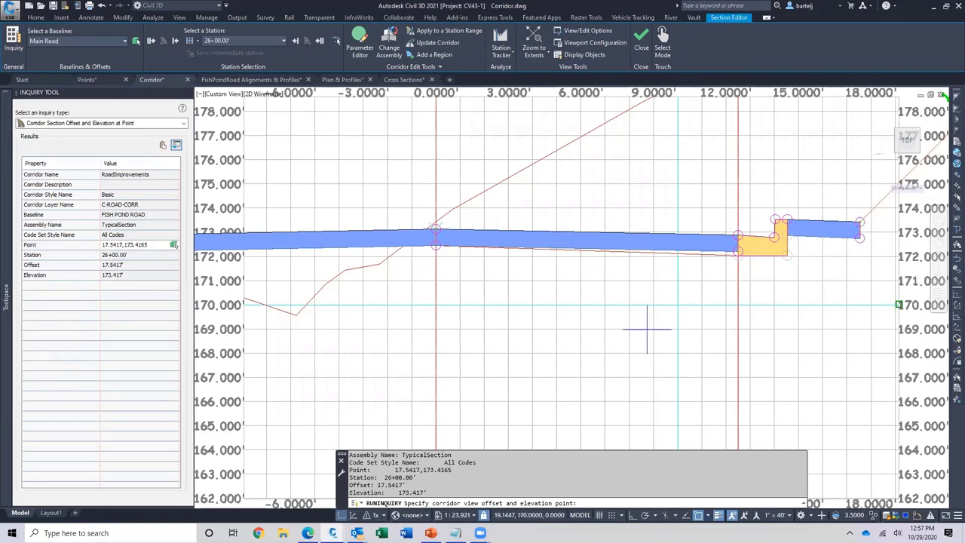
click(181, 124)
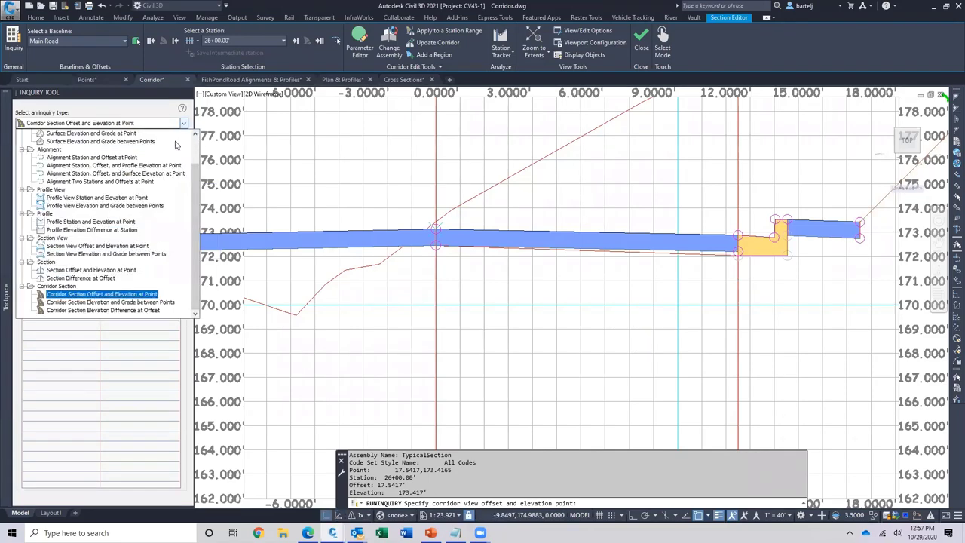
- Measure elevation and grade from sidewalk end to daylight top: 10.039', 100% grade, 1.000:1 slope
click(118, 302)
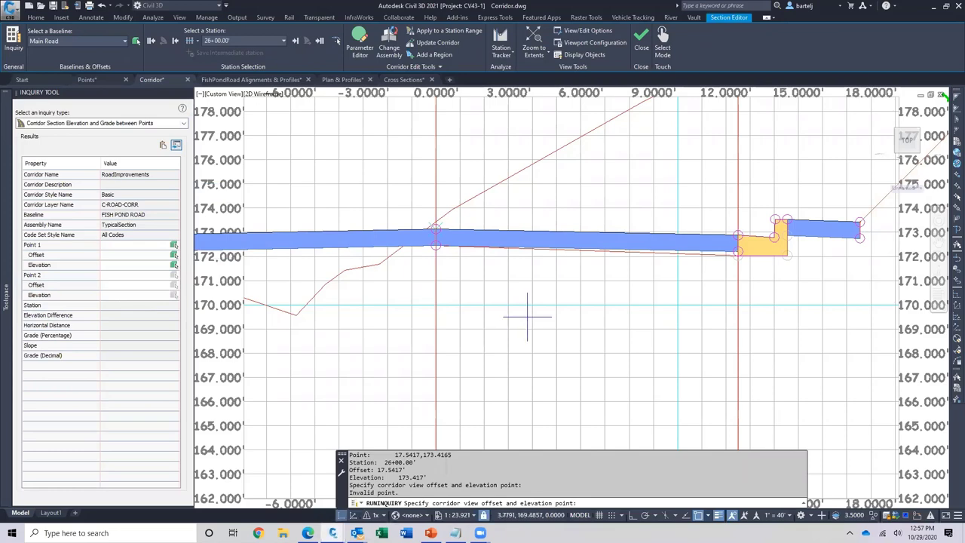
scroll(528, 319, down, 6)
middle_drag(717, 307, 555, 400)
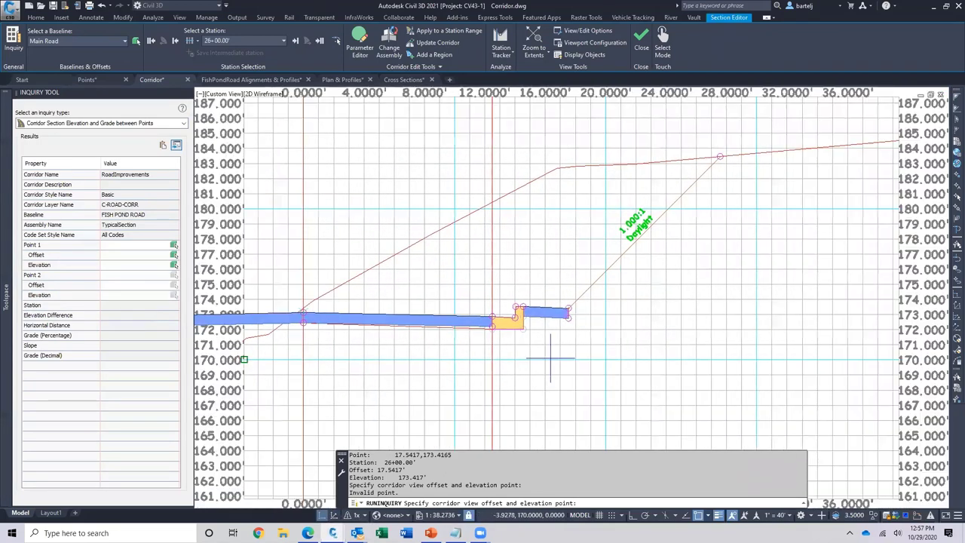
click(569, 312)
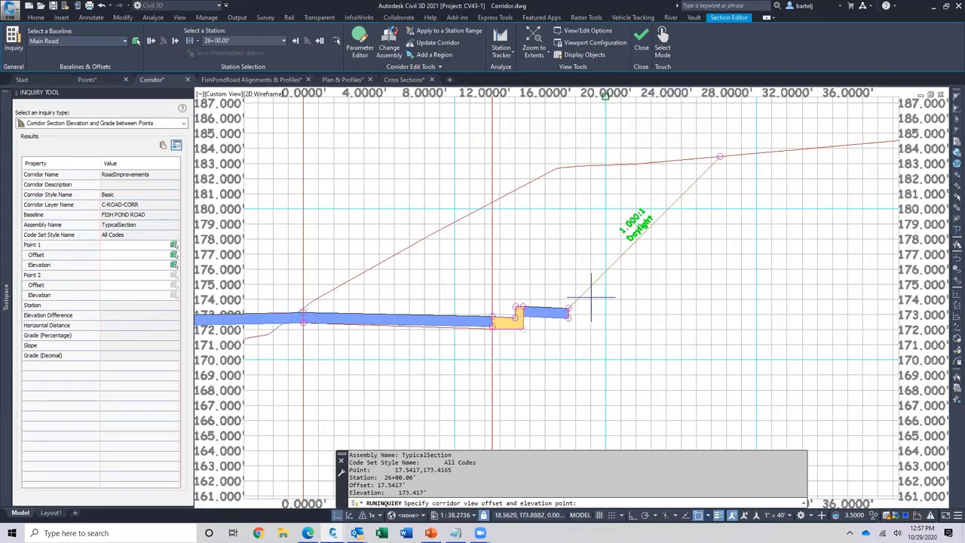
click(173, 255)
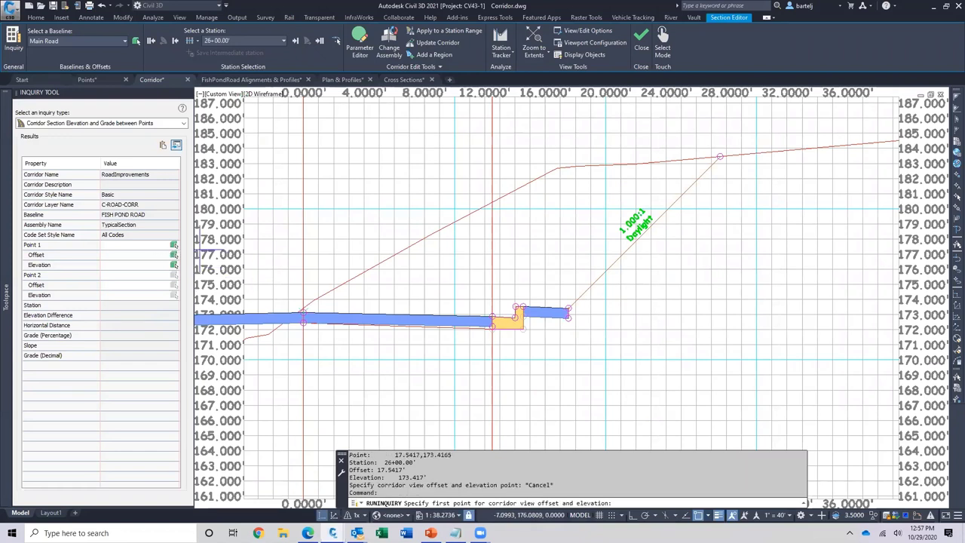
click(569, 307)
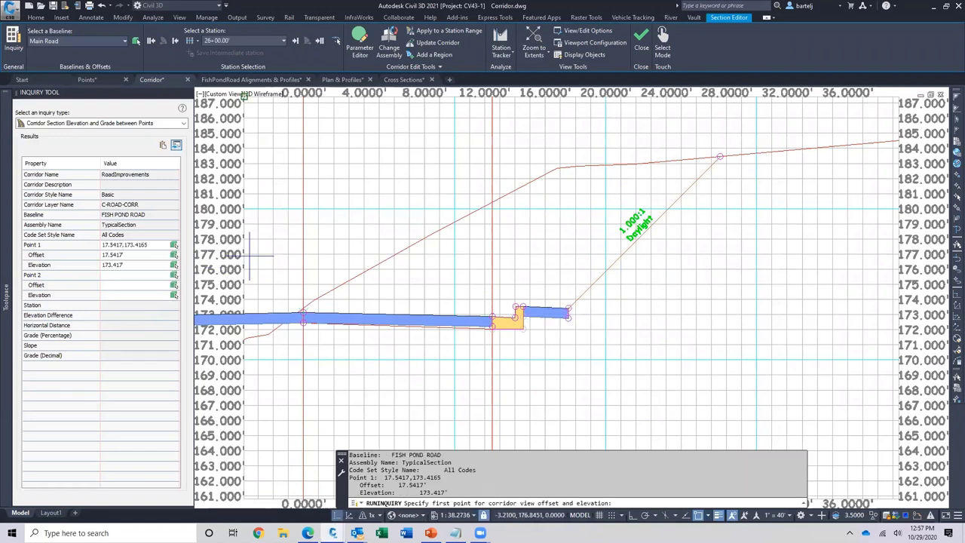
click(720, 156)
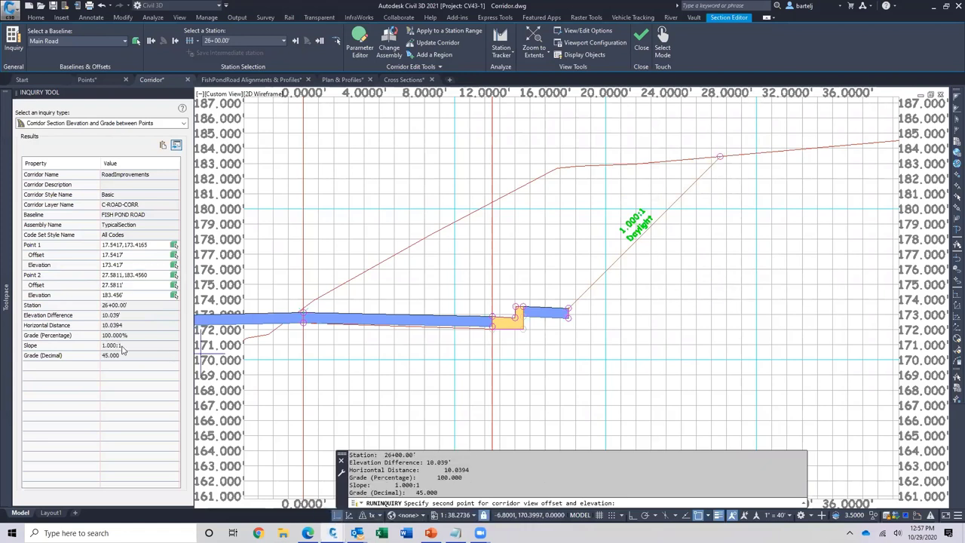
click(183, 123)
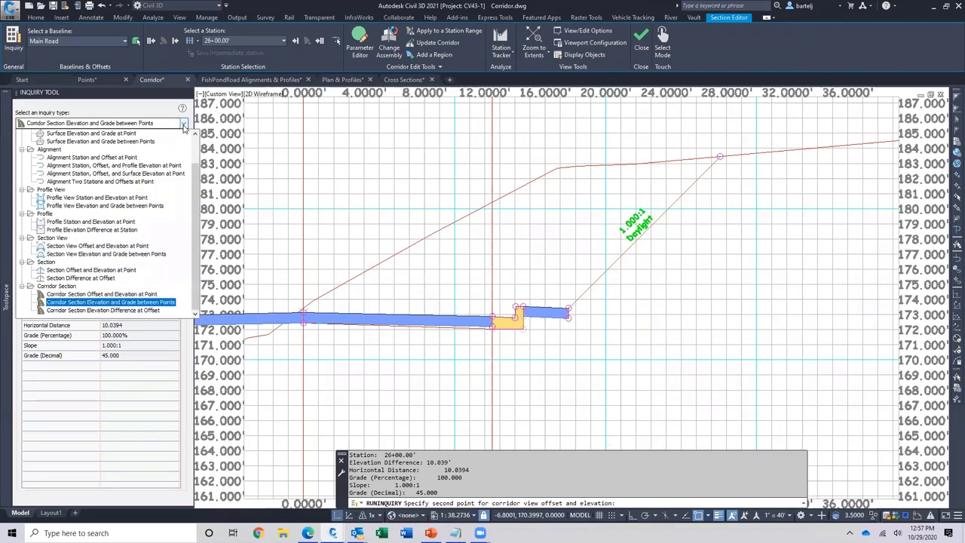
- Set up Corridor Section Elevation Difference at Offset with EG as Surface 1 and DDatum as Surface 2
click(83, 310)
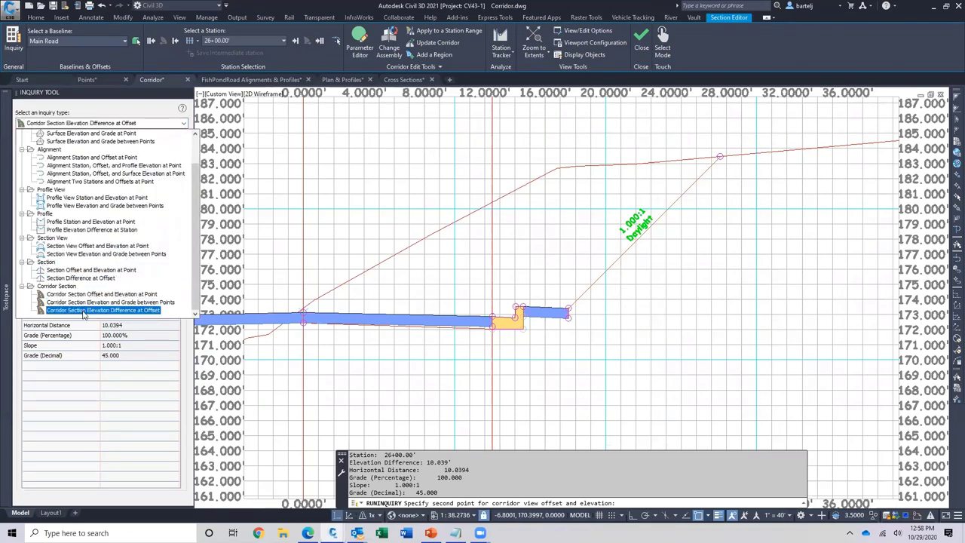
click(85, 312)
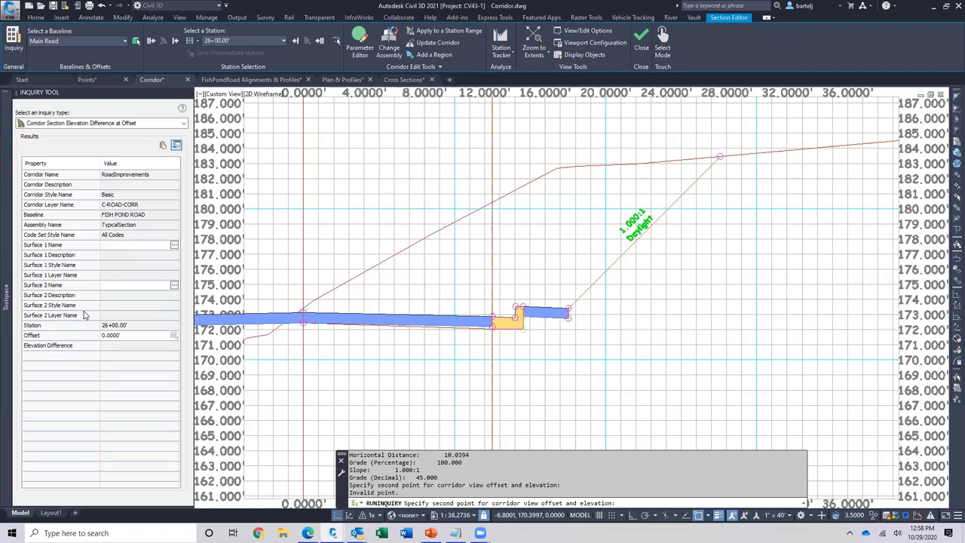
click(152, 248)
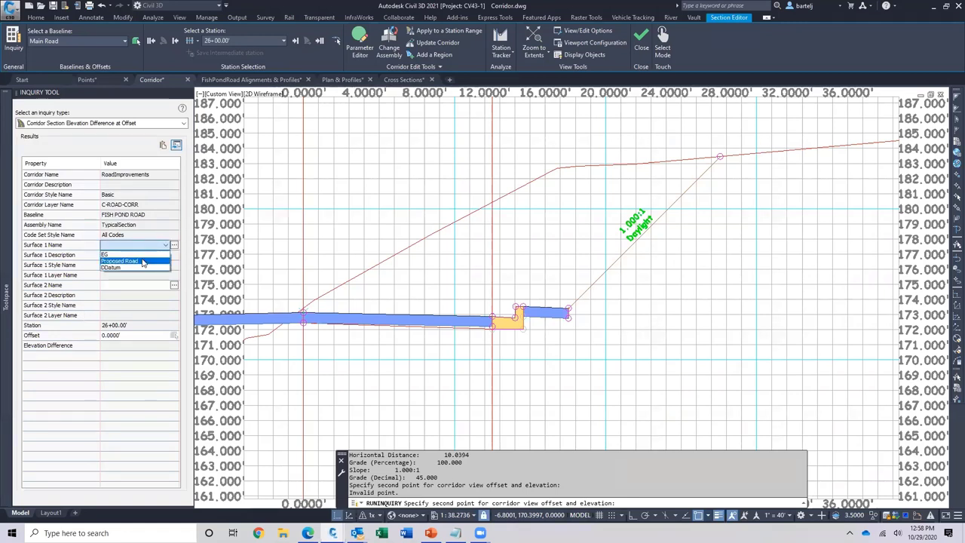
key(Escape)
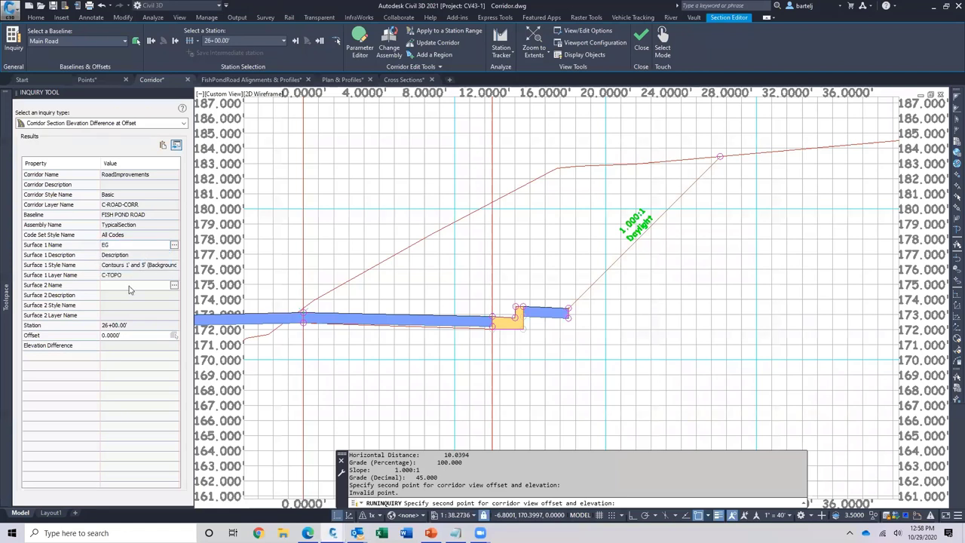
click(130, 288)
click(125, 308)
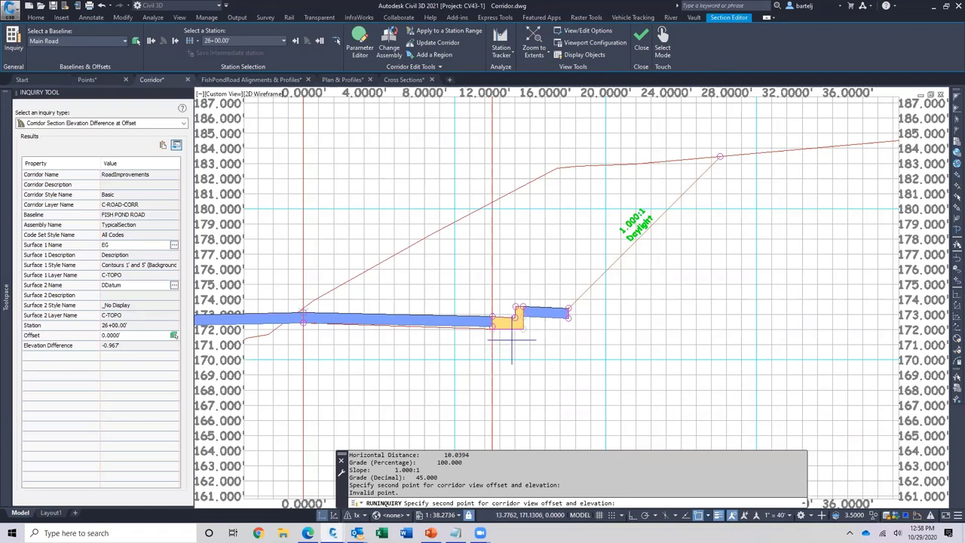
click(523, 328)
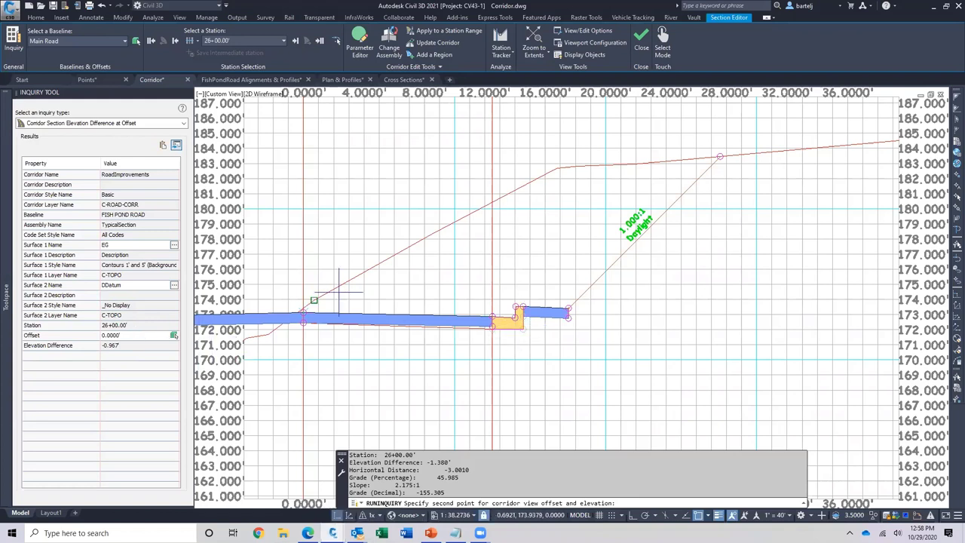
click(583, 298)
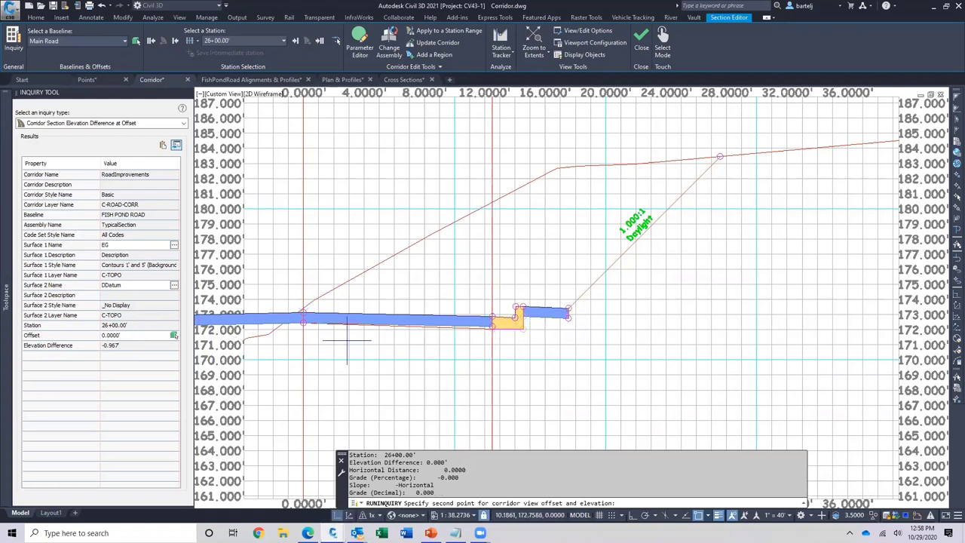
click(173, 335)
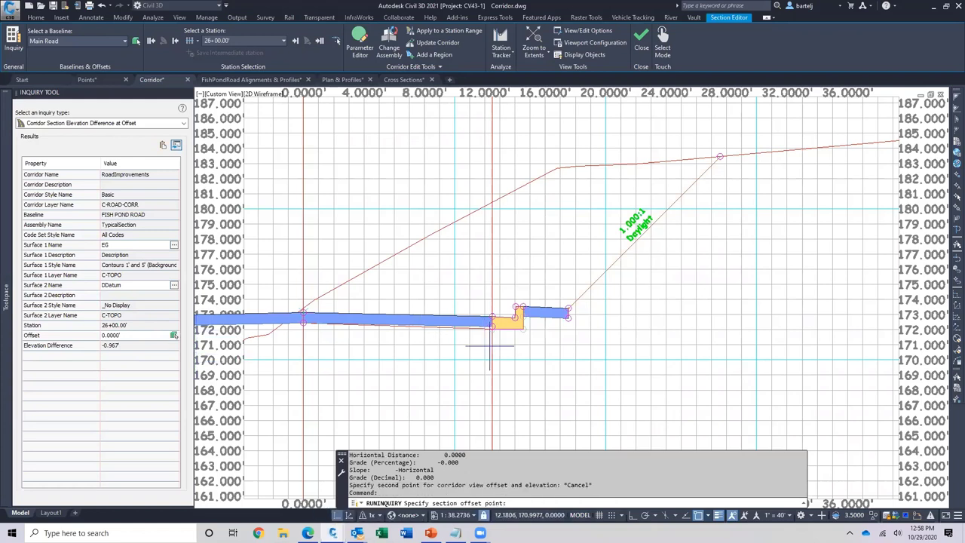
- Query EG-to-DDatum difference at offset 14.5407', then at the left daylight offset -20.5417' (2.303')
click(523, 329)
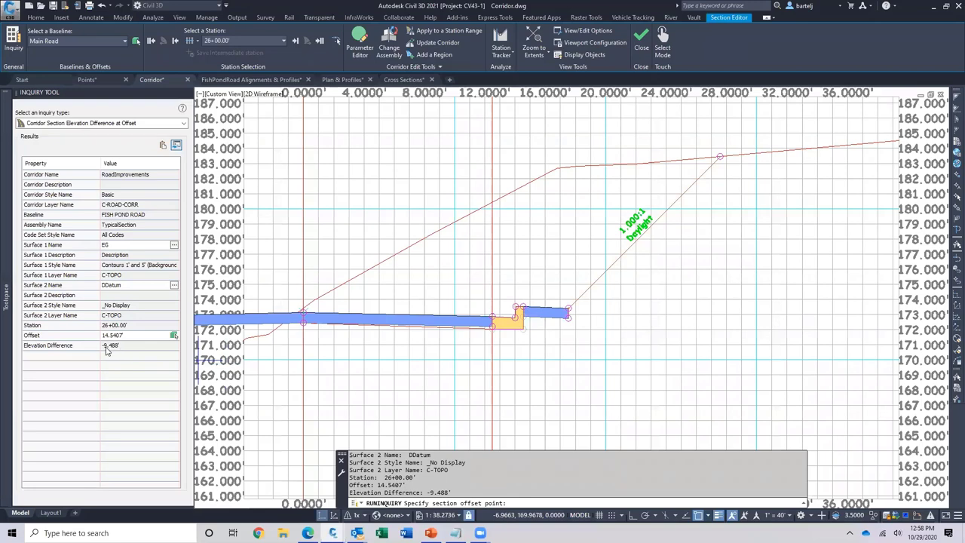
middle_drag(333, 355, 644, 346)
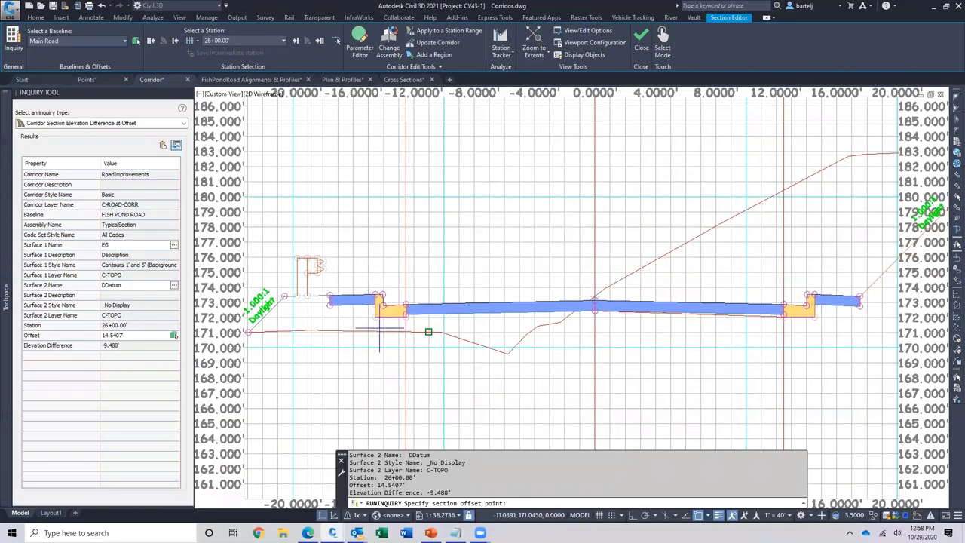
middle_drag(308, 323, 383, 297)
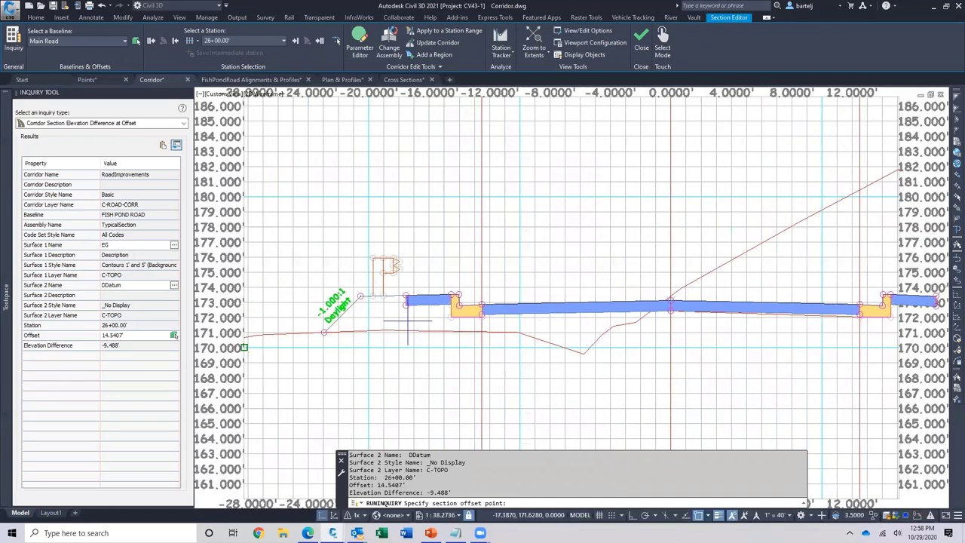
click(364, 296)
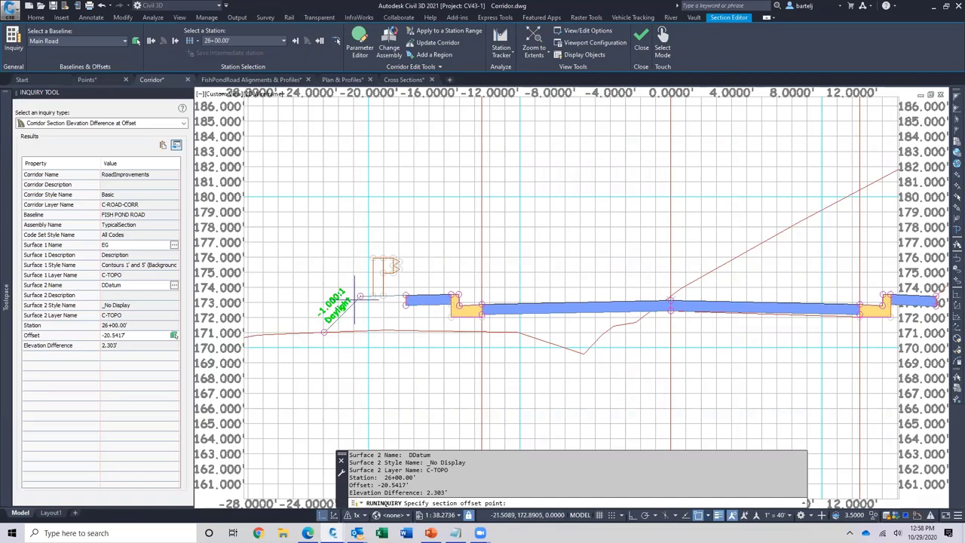
middle_drag(312, 377, 403, 364)
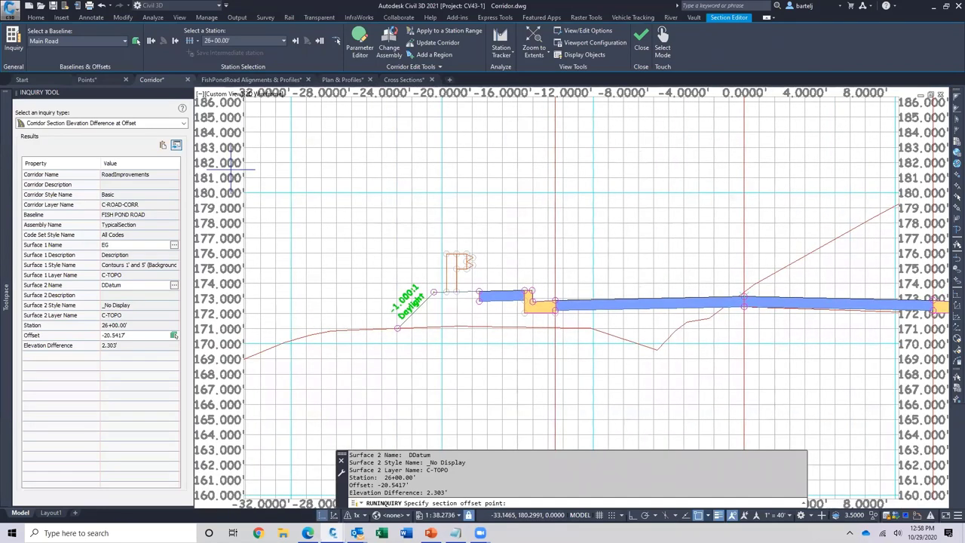
click(102, 123)
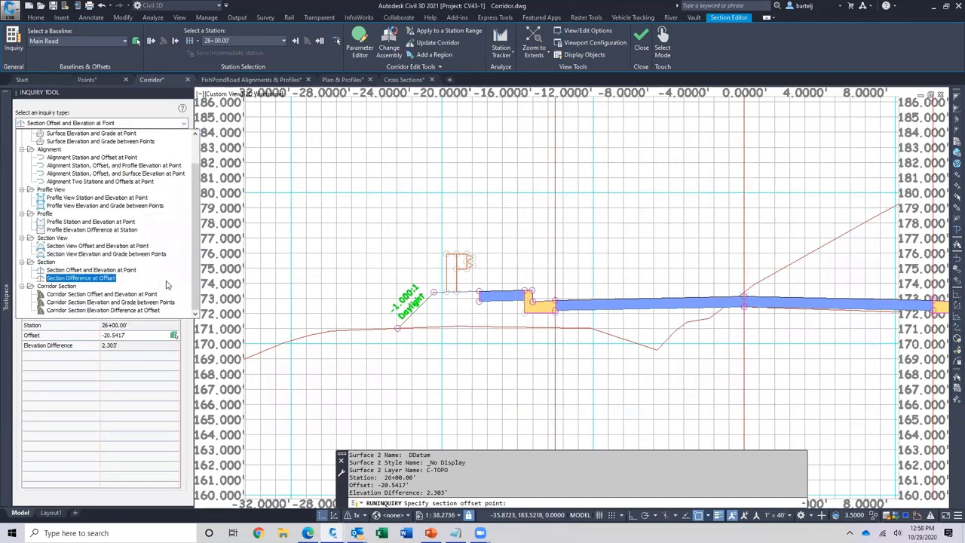
- Measure from the daylight point to a point farther left: -3.333' difference, 33.646% grade
click(110, 302)
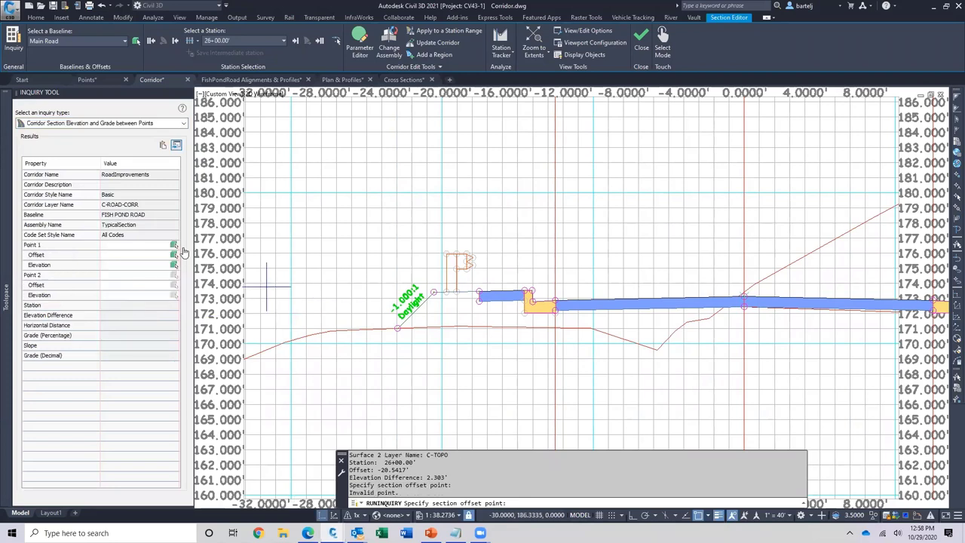
click(173, 245)
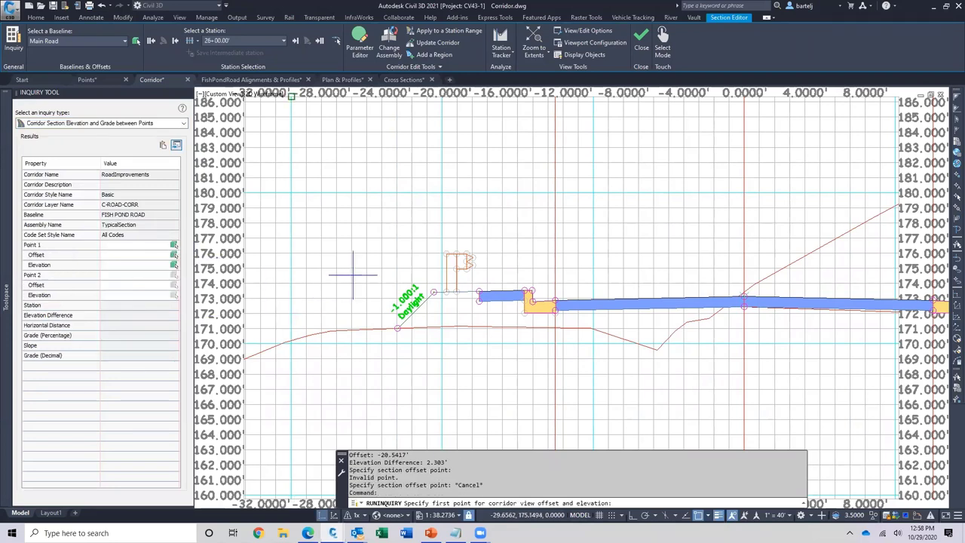
click(446, 292)
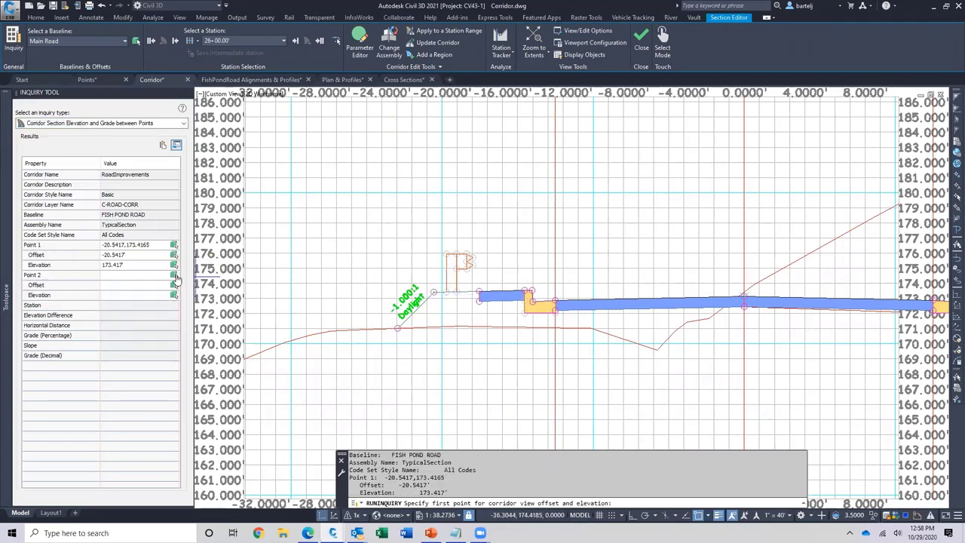
click(294, 336)
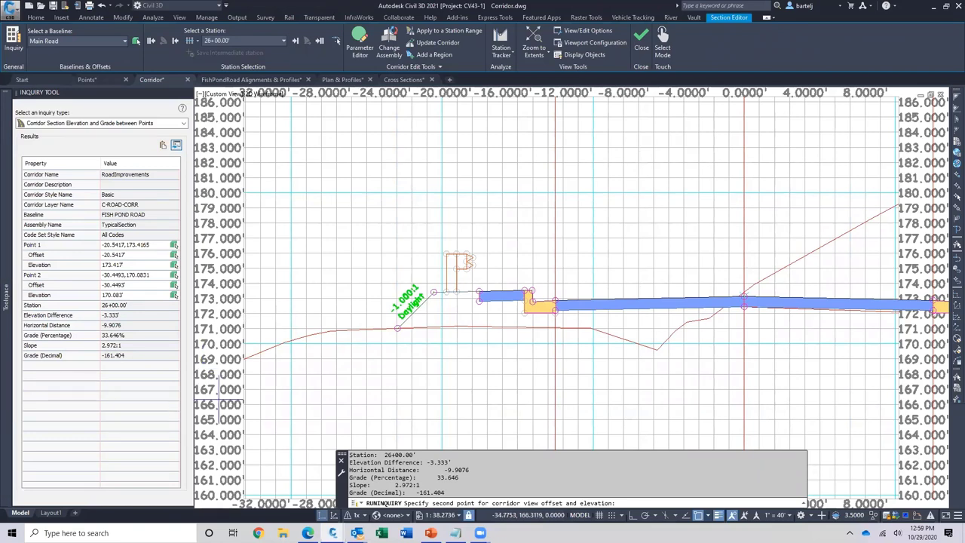
middle_drag(347, 382, 381, 377)
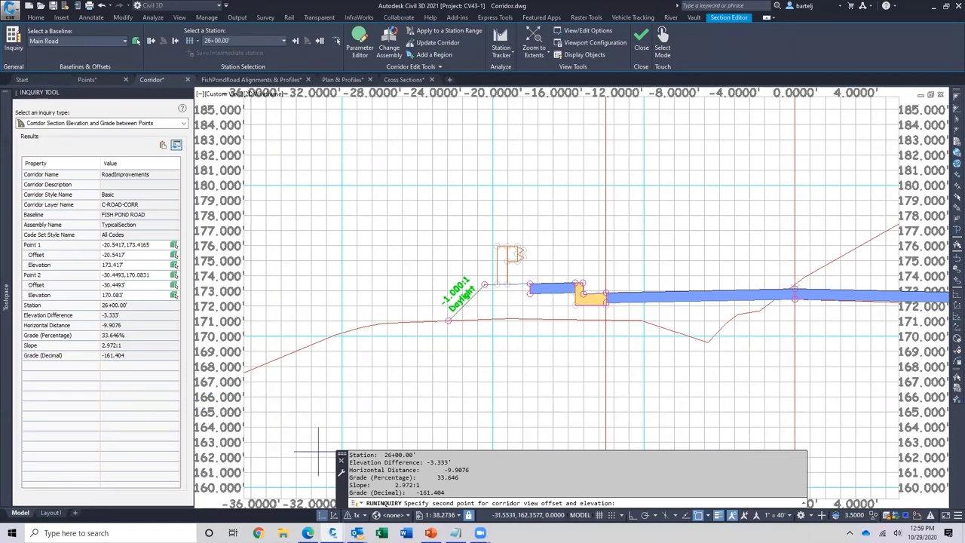
mouse_move(430, 533)
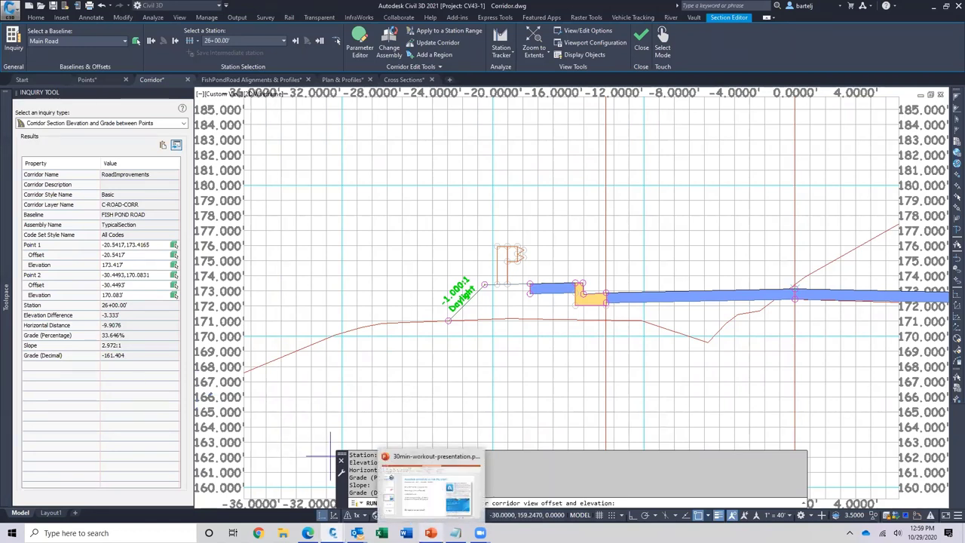
- Run the 30min-workout-presentation slideshow from the Questions slide in PowerPoint
click(403, 457)
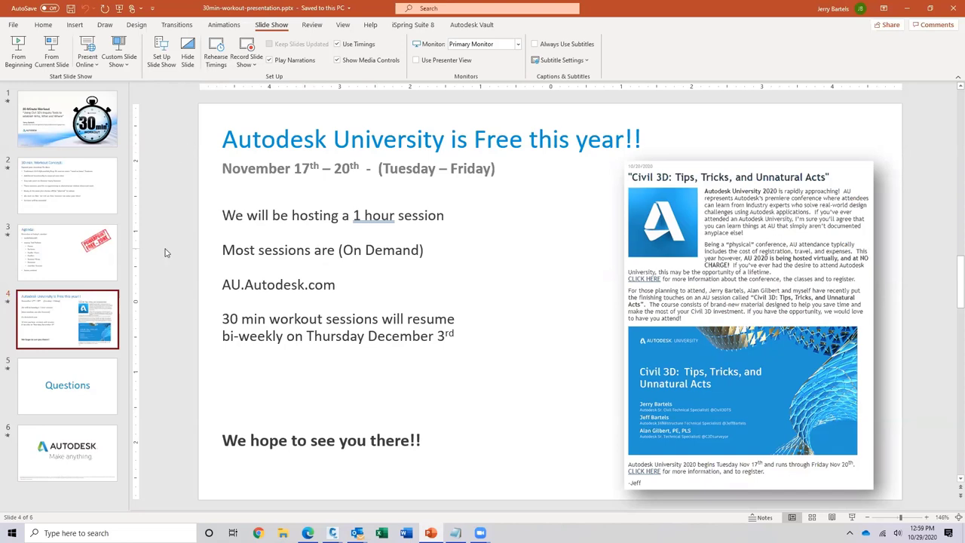
key(Down)
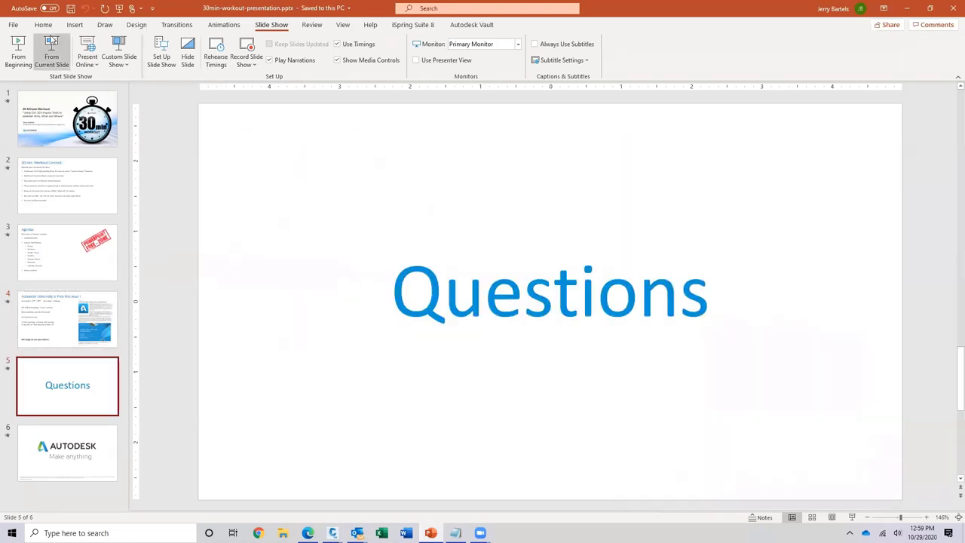
click(50, 45)
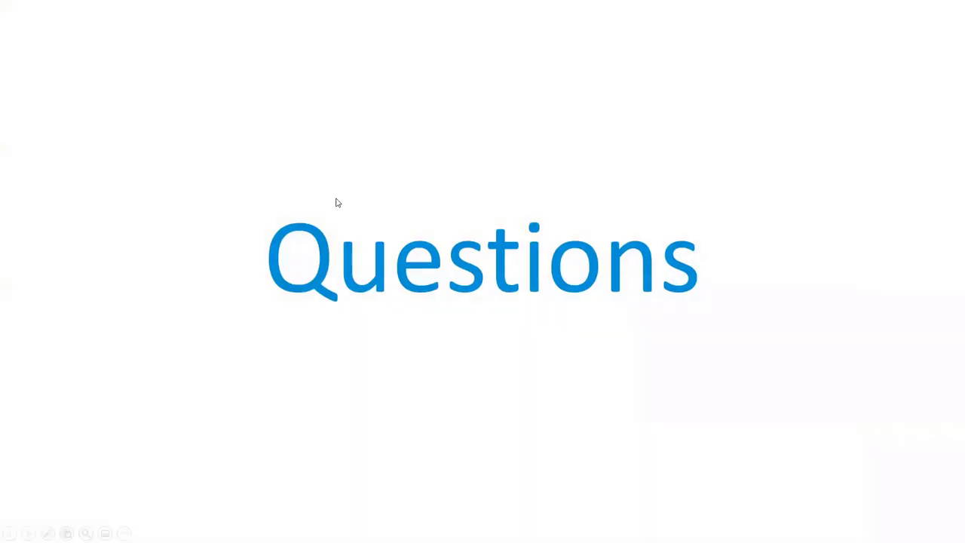